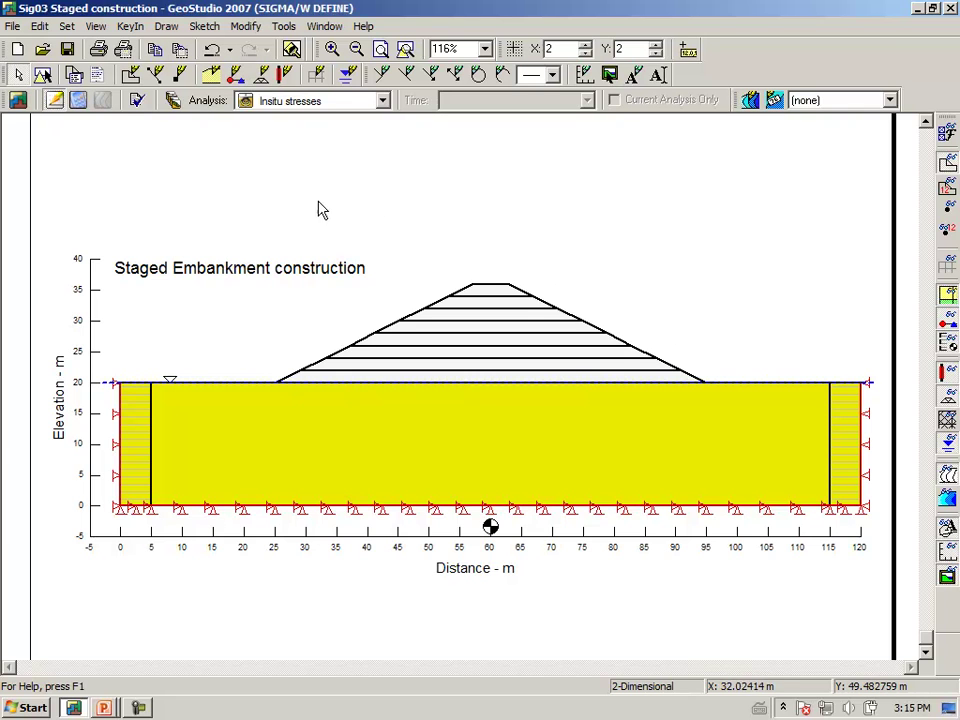
Review the material category, model, unit weight and Poisson's ratio defined for the "Properties for insitu analysis" material
click(130, 26)
click(60, 129)
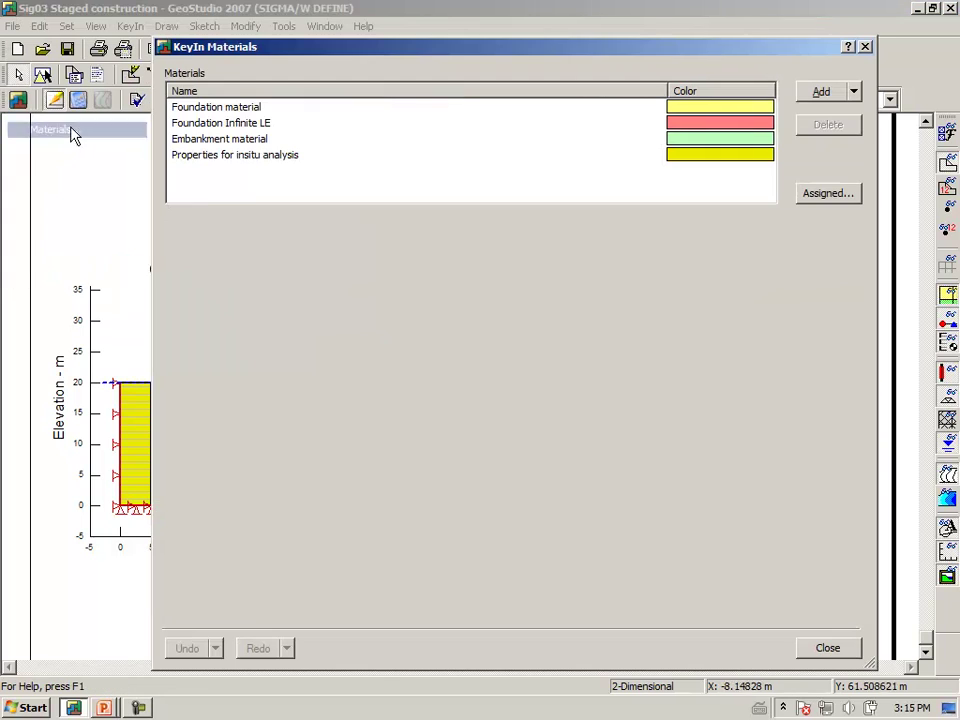
click(203, 159)
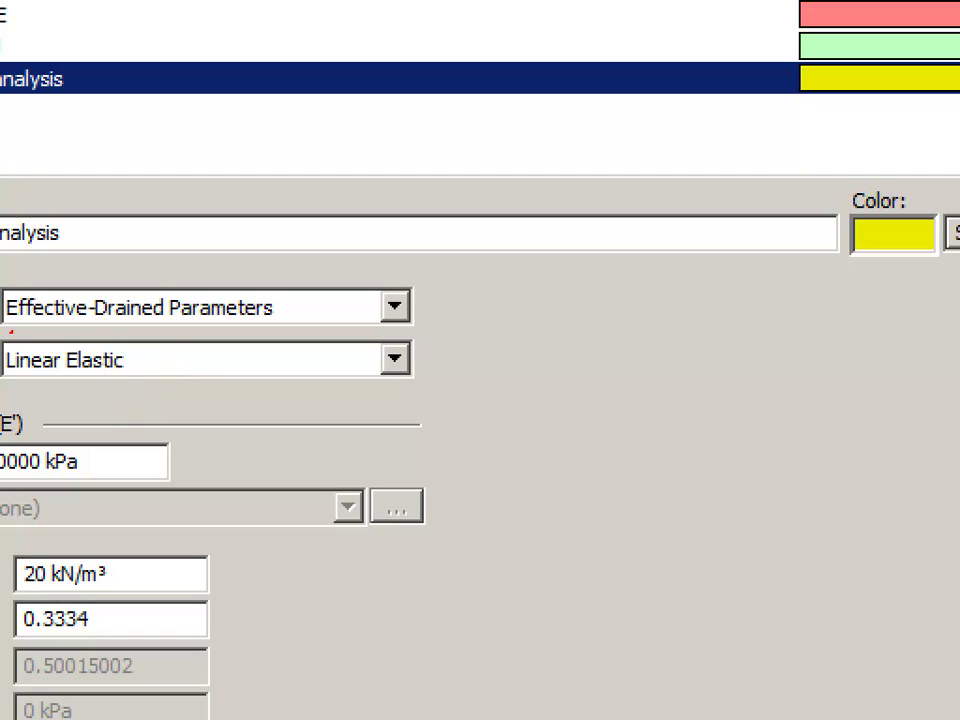
drag(54, 337, 252, 330)
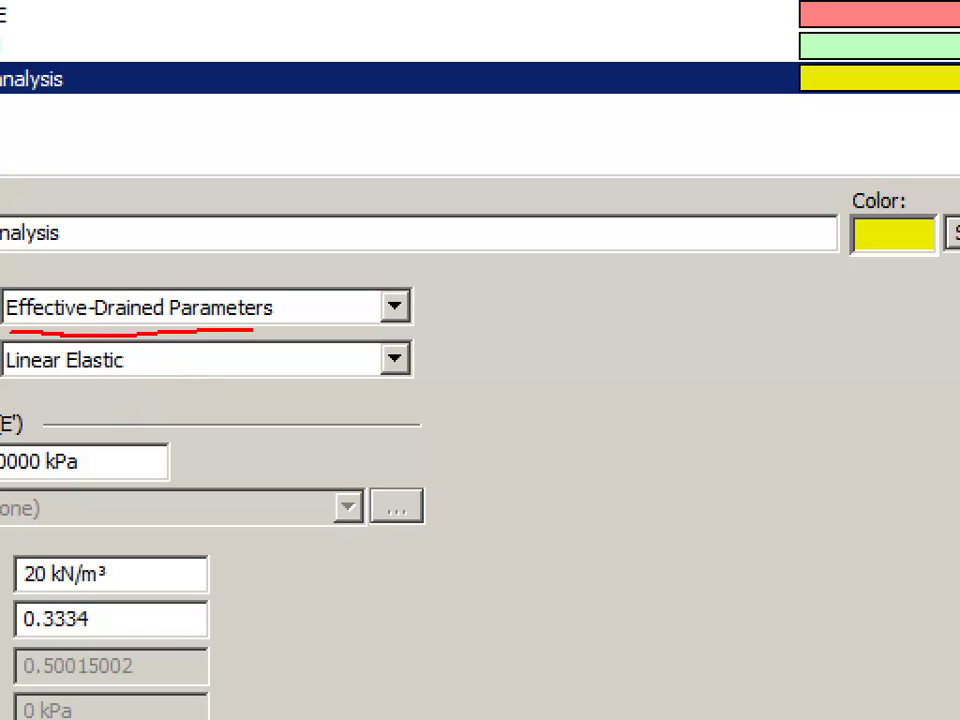
key(Escape)
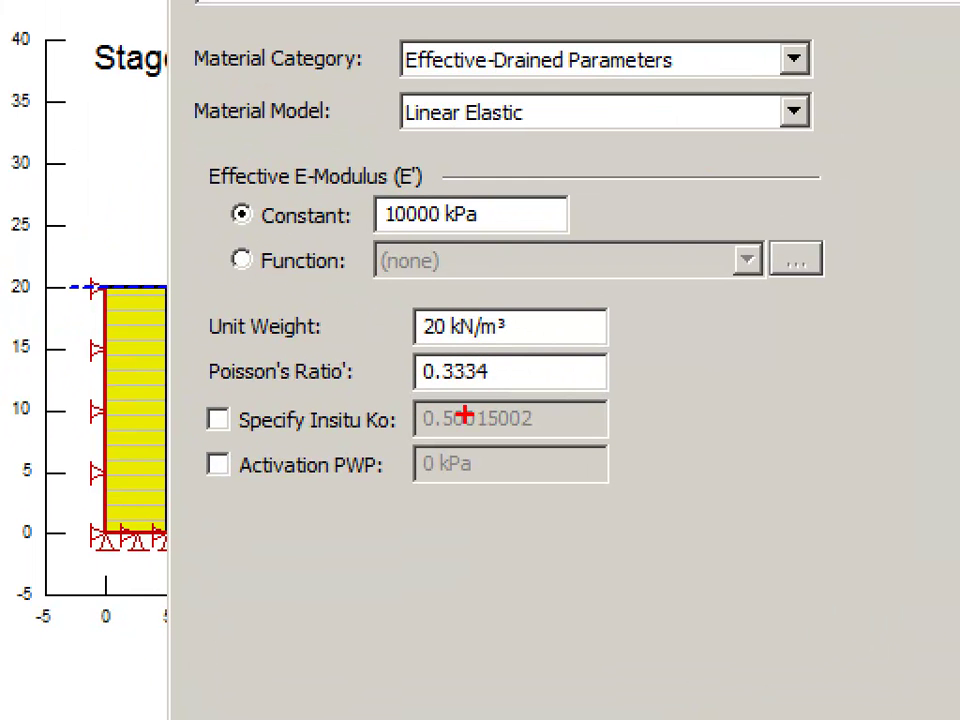
drag(226, 348, 477, 348)
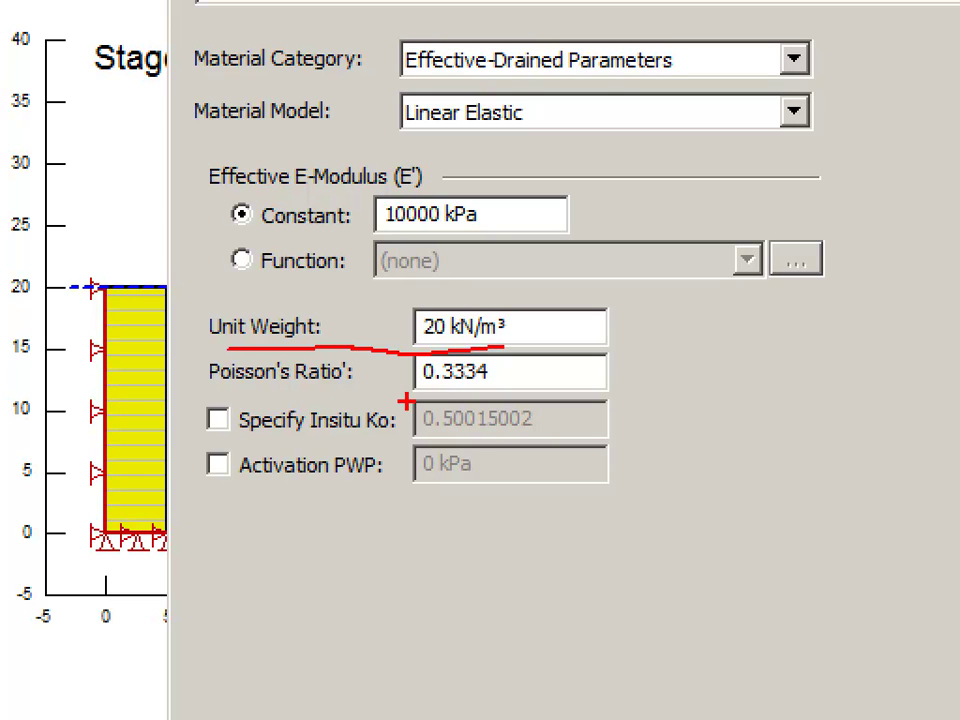
drag(214, 399, 443, 393)
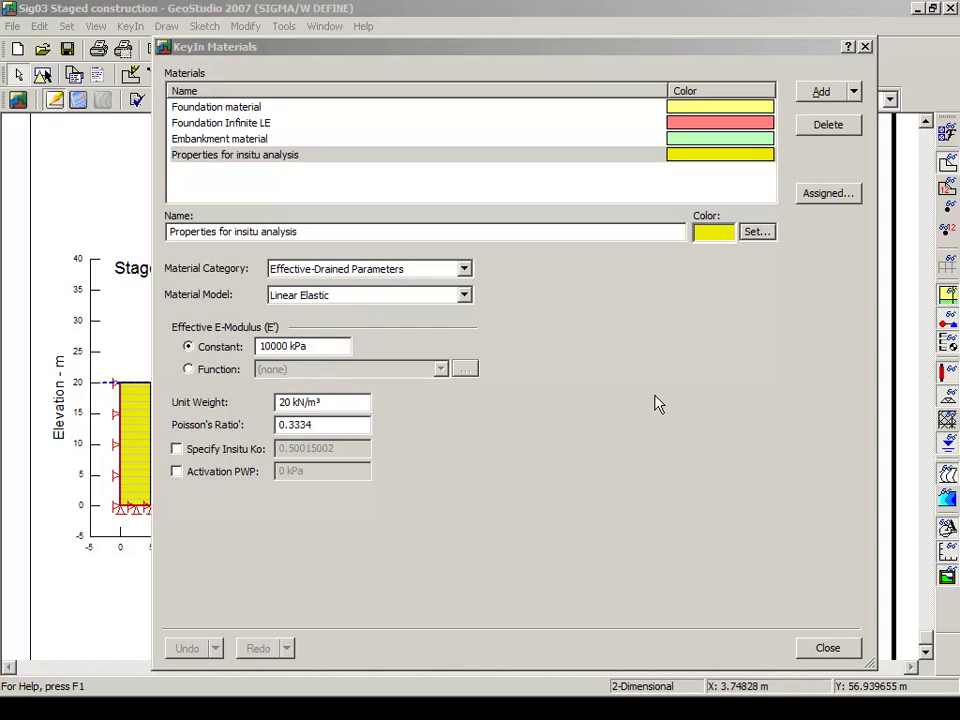
click(829, 648)
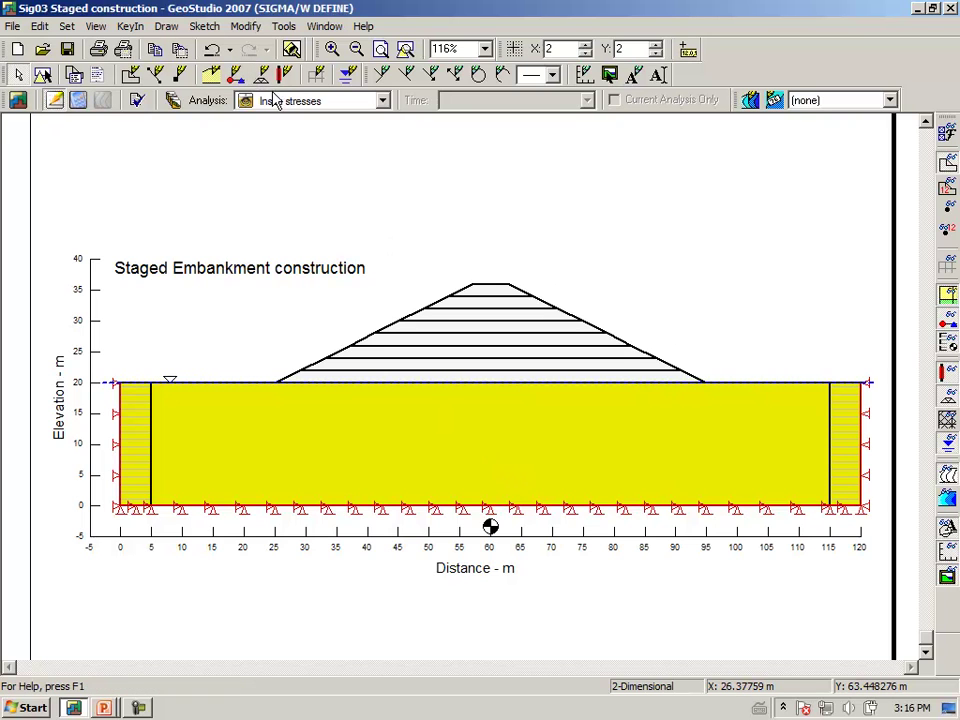
Inspect the infinite region at the foundation's left edge and the Infinite Region option among the region drawing settings
click(332, 50)
drag(80, 353, 172, 541)
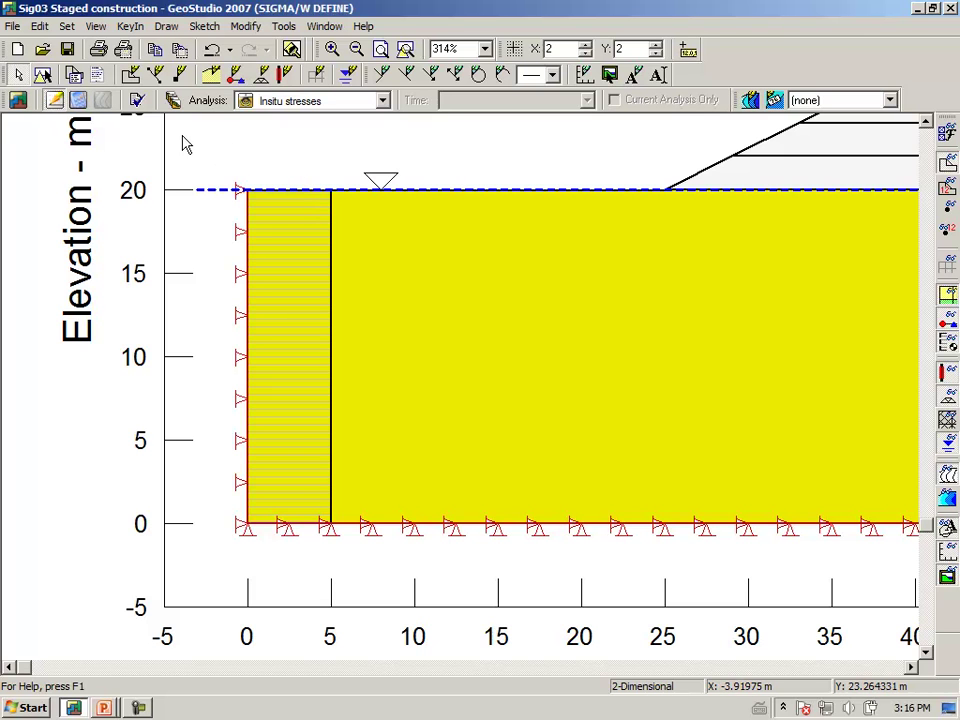
click(166, 27)
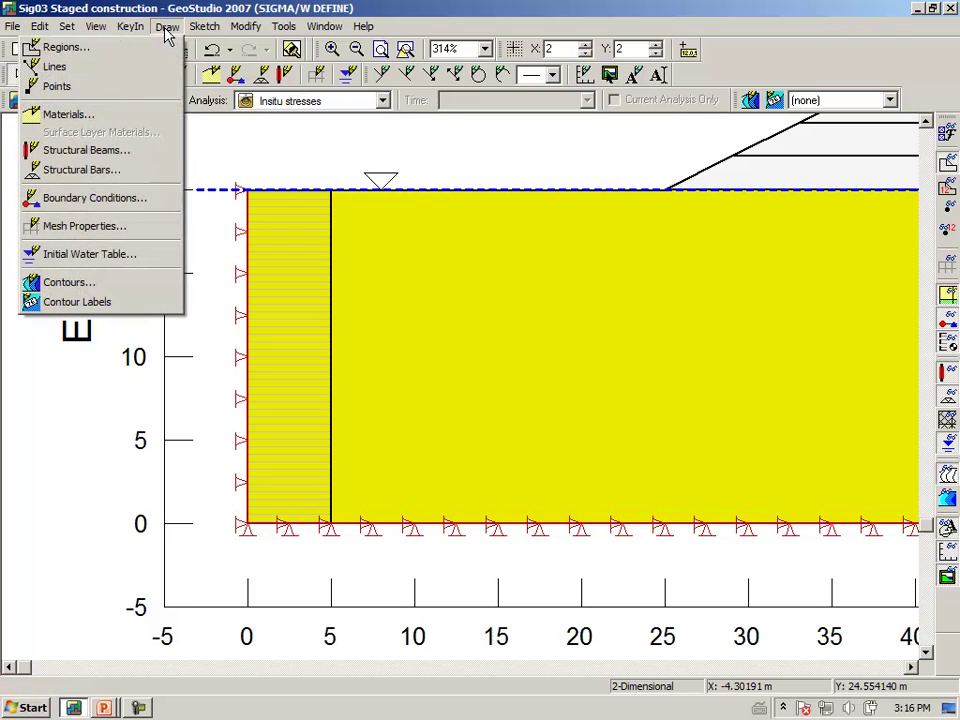
click(100, 44)
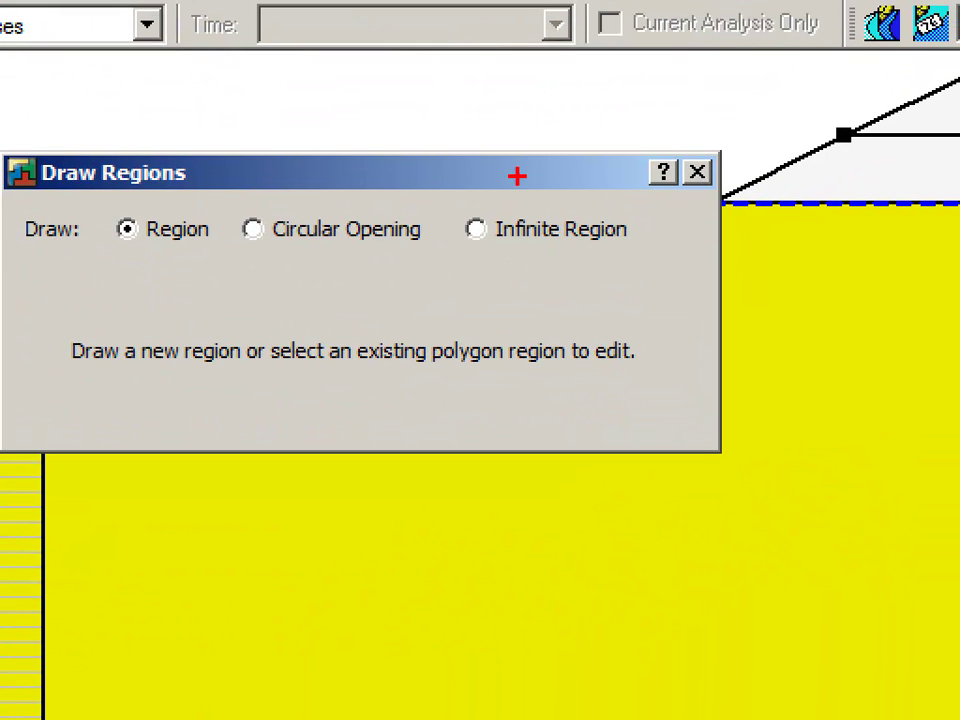
mouse_move(456, 196)
mouse_down()
mouse_move(456, 266)
mouse_move(549, 307)
mouse_move(679, 292)
mouse_move(683, 240)
mouse_move(644, 192)
mouse_move(508, 171)
mouse_move(456, 198)
mouse_up()
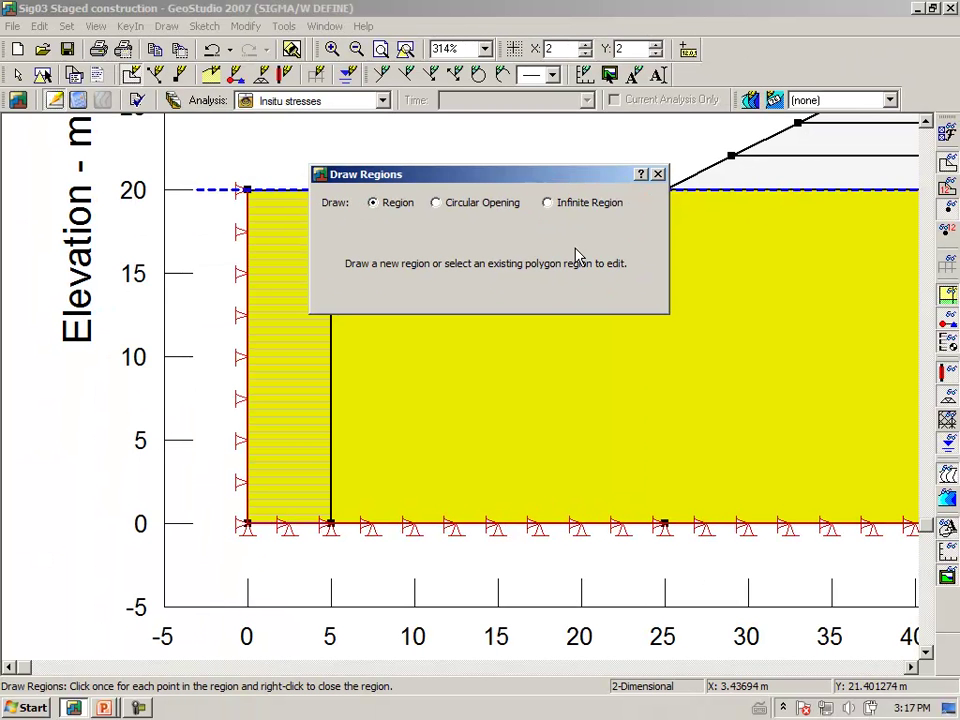
click(697, 172)
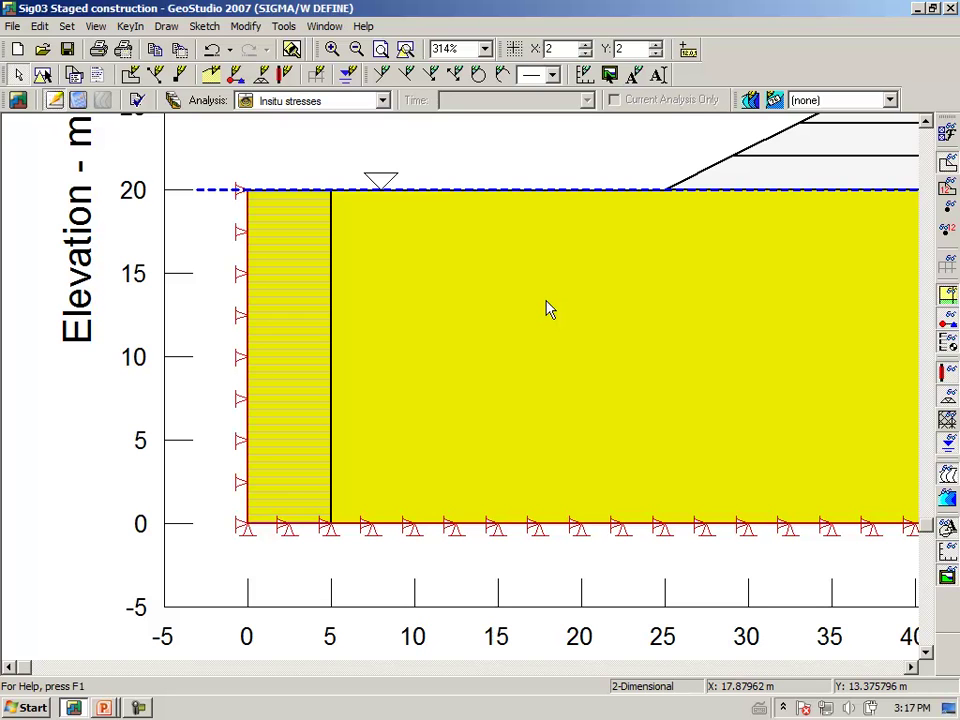
click(405, 50)
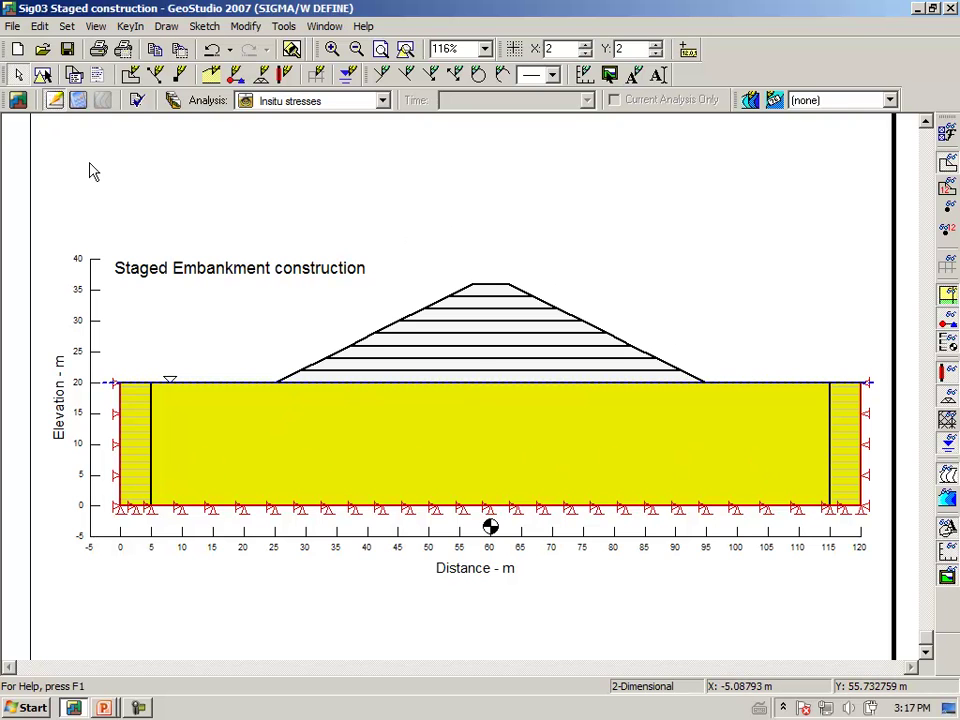
Check which source supplies the initial pore-water pressure conditions of the Insitu stresses analysis
click(176, 104)
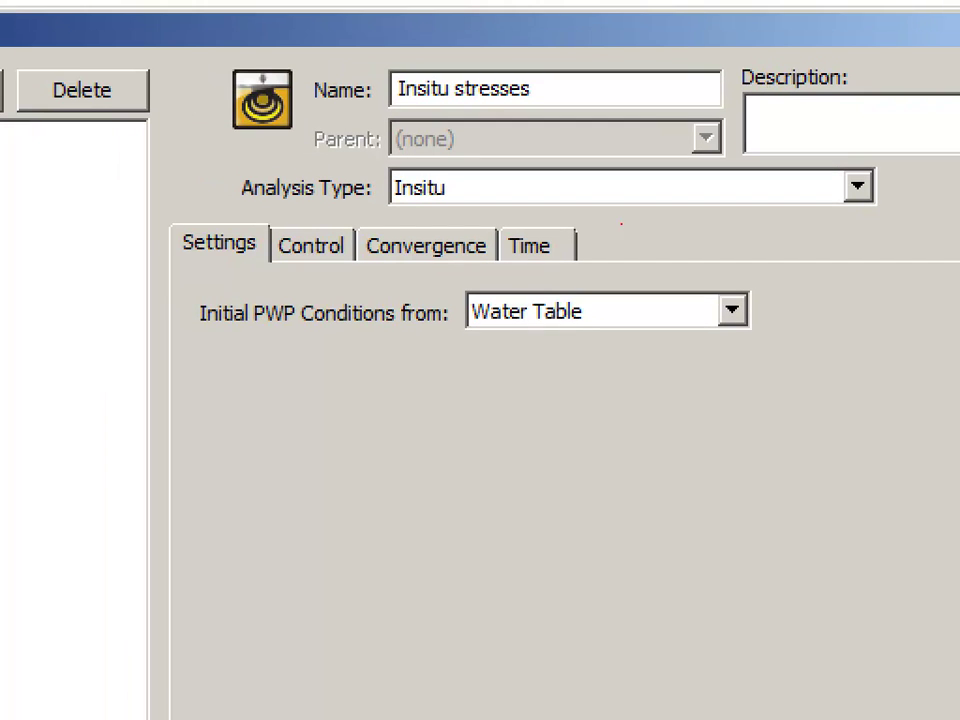
mouse_move(433, 278)
mouse_down()
mouse_move(427, 347)
mouse_move(447, 364)
mouse_move(520, 388)
mouse_move(608, 399)
mouse_move(699, 399)
mouse_move(790, 367)
mouse_move(806, 314)
mouse_move(759, 288)
mouse_move(681, 274)
mouse_move(435, 277)
mouse_up()
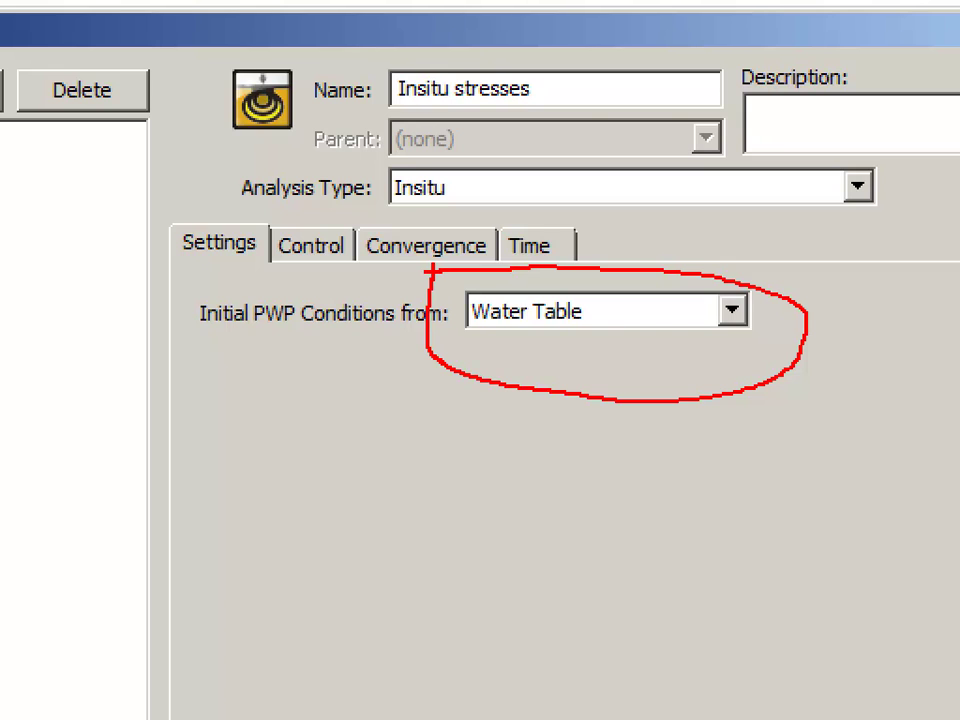
key(Escape)
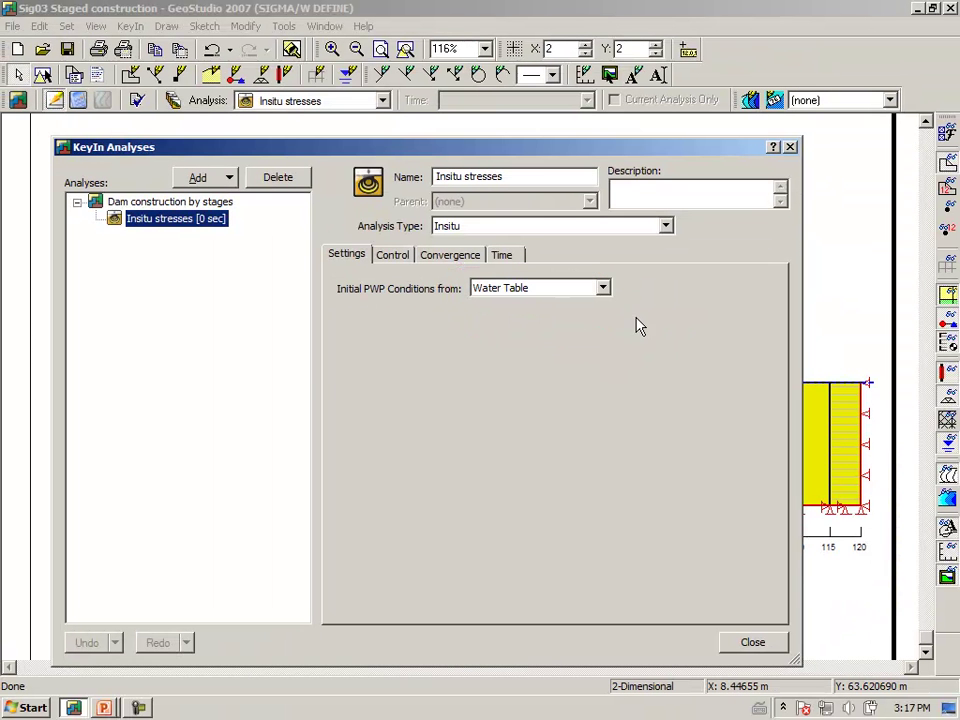
click(749, 641)
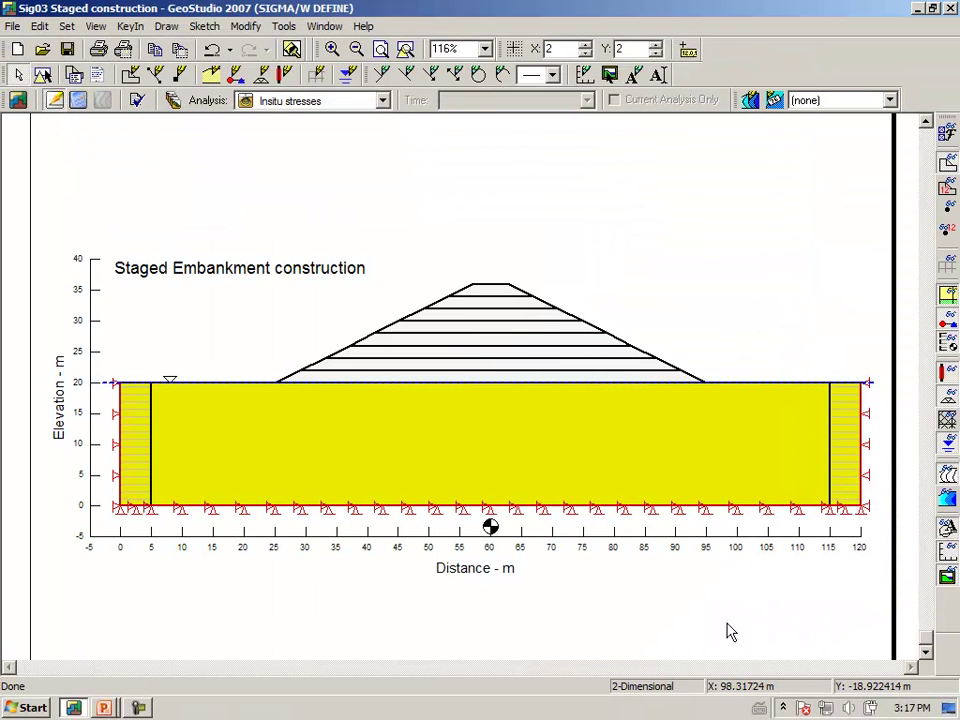
Check the analysis type assigned to the Insitu stresses analysis
click(176, 100)
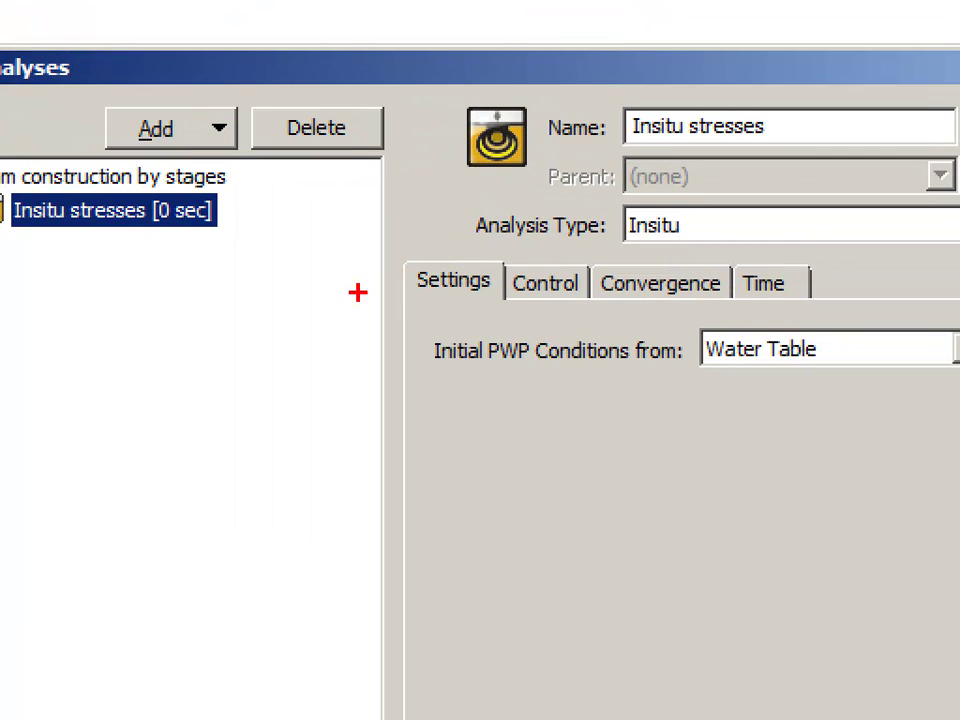
mouse_move(463, 240)
mouse_down()
mouse_move(700, 238)
mouse_move(711, 228)
mouse_move(684, 206)
mouse_move(462, 238)
mouse_up()
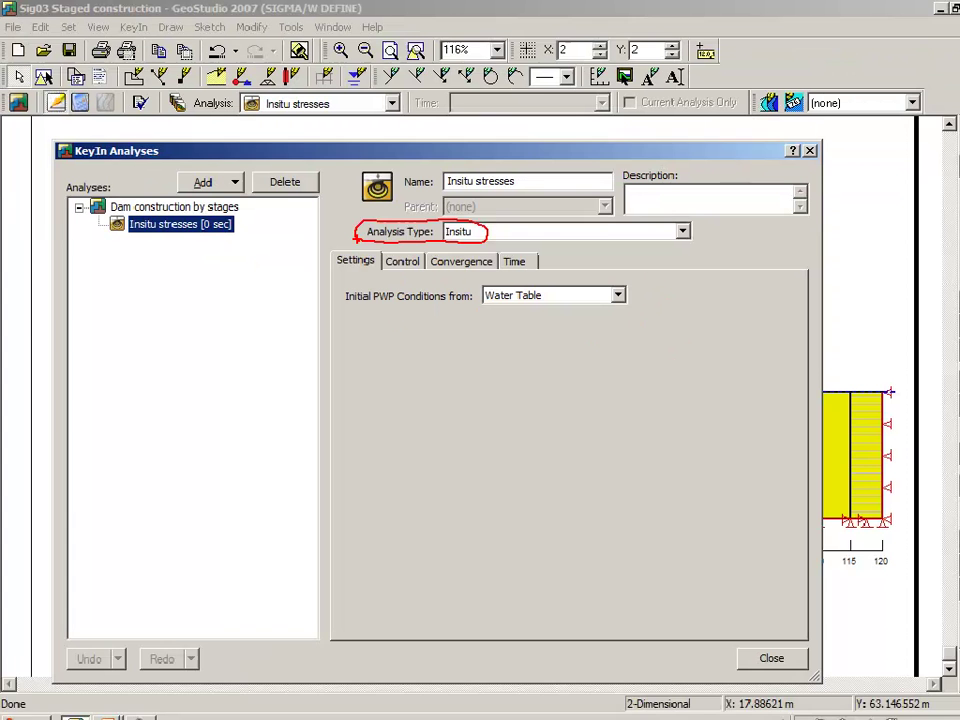
key(Escape)
click(752, 643)
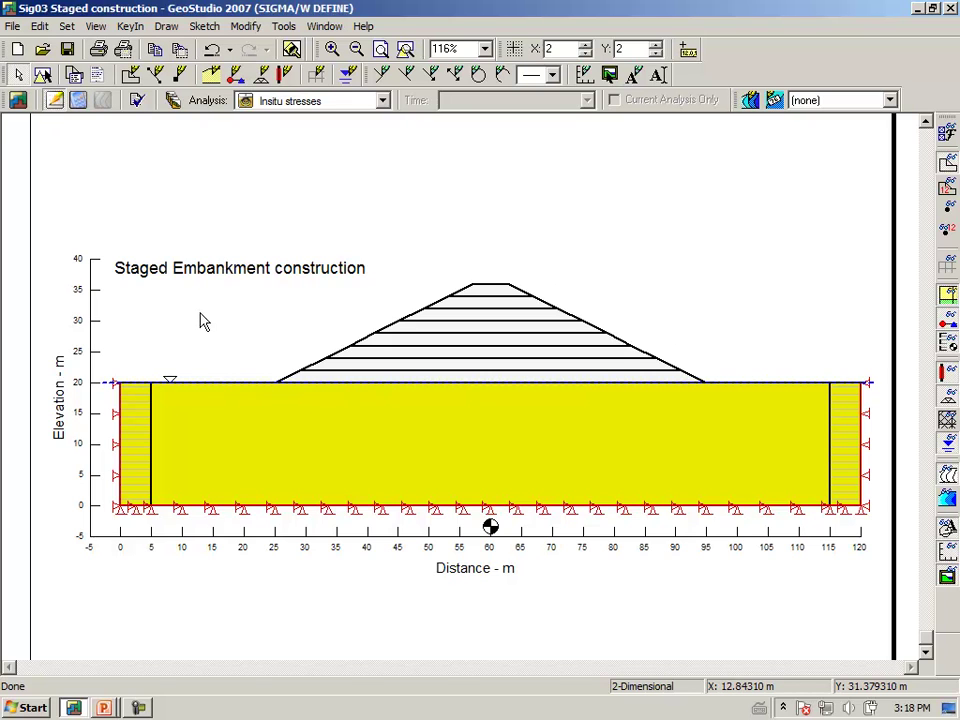
Verify the model data, then solve the Insitu stresses analysis with SOLVE set to close after each analysis
click(138, 101)
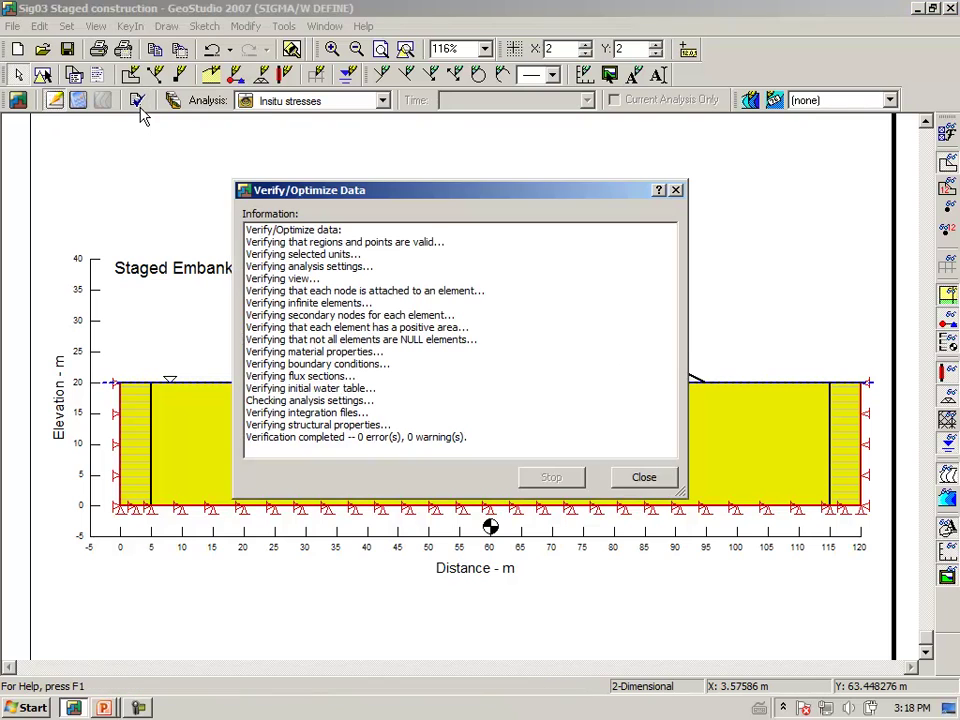
click(644, 478)
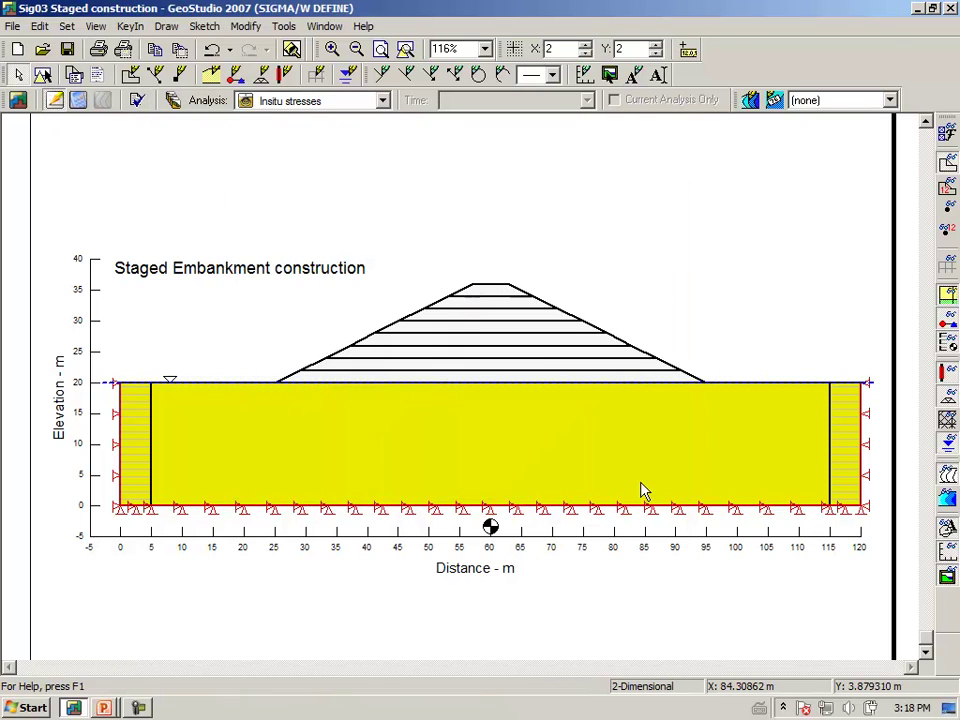
click(79, 103)
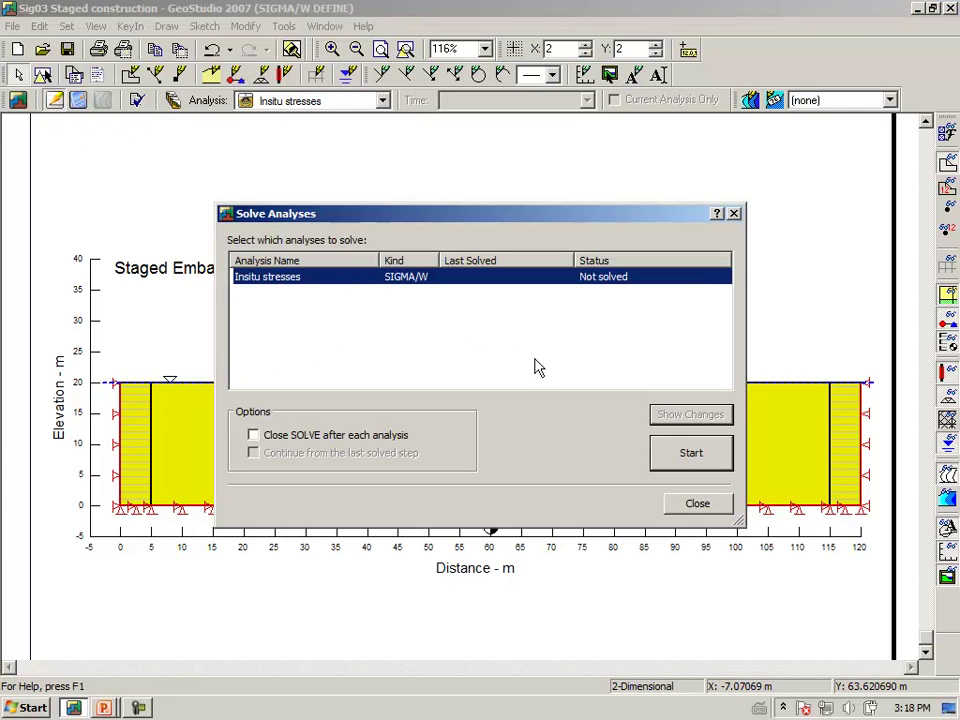
click(253, 435)
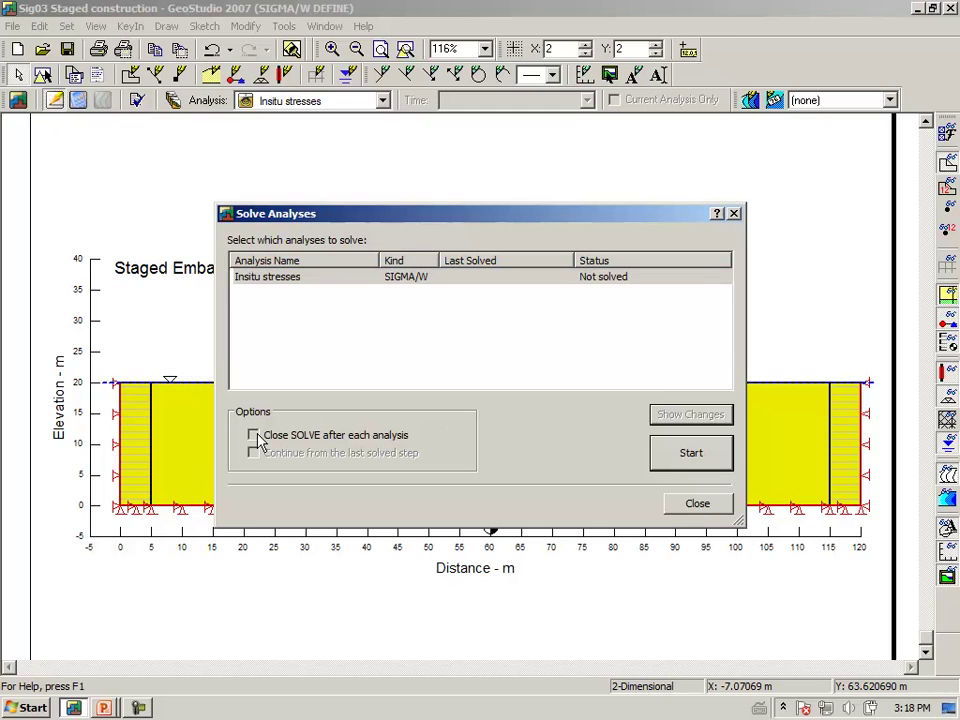
click(685, 460)
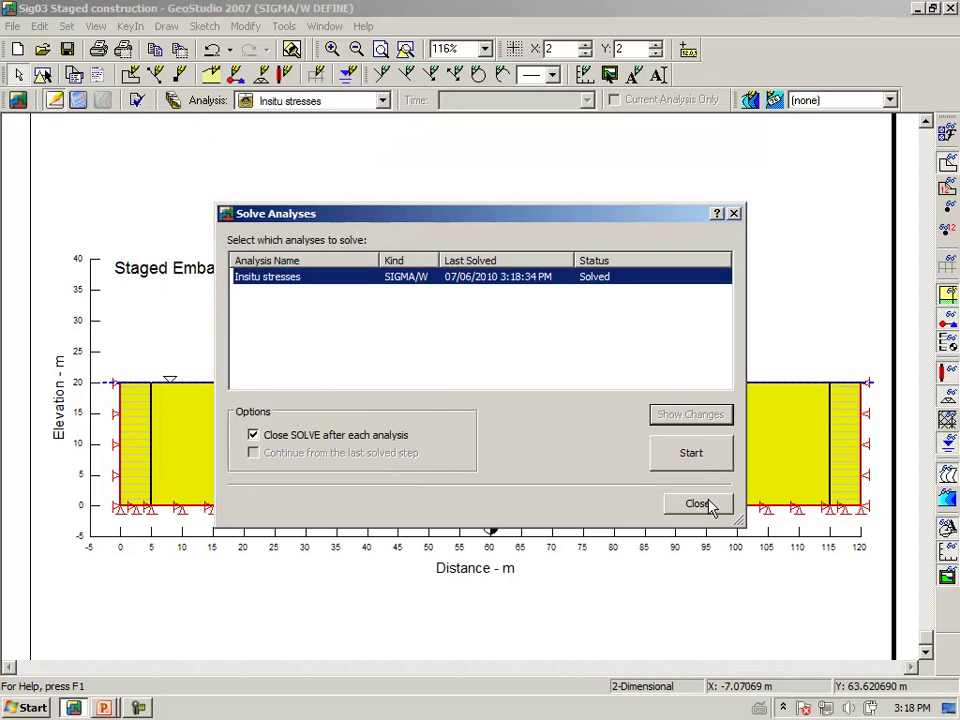
click(704, 503)
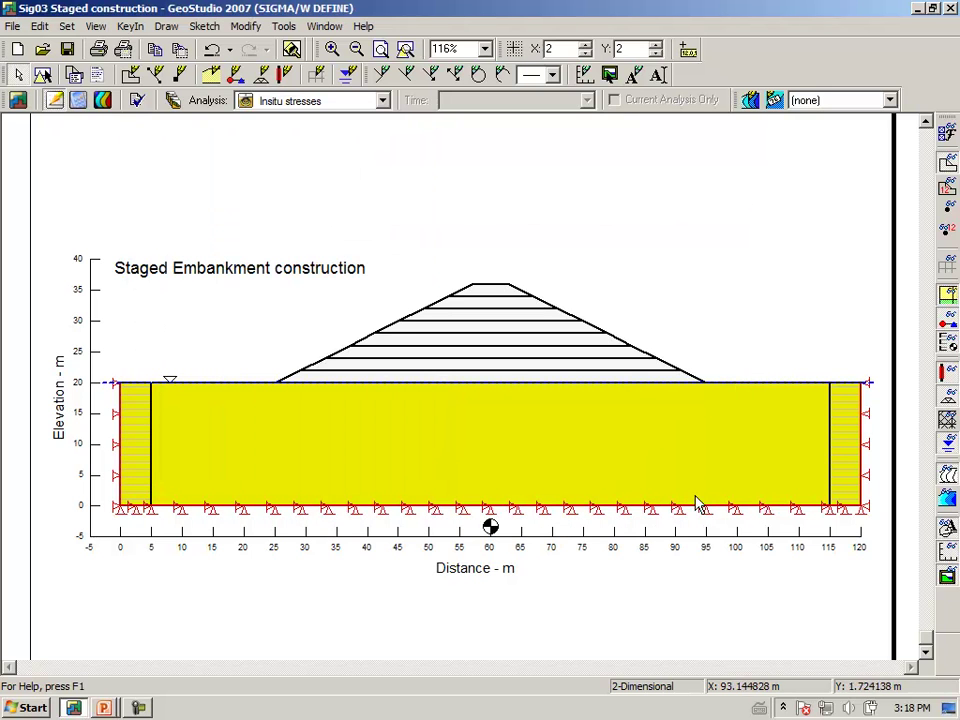
Display the Insitu stresses results as shaded Y-Total Stress contours
click(104, 102)
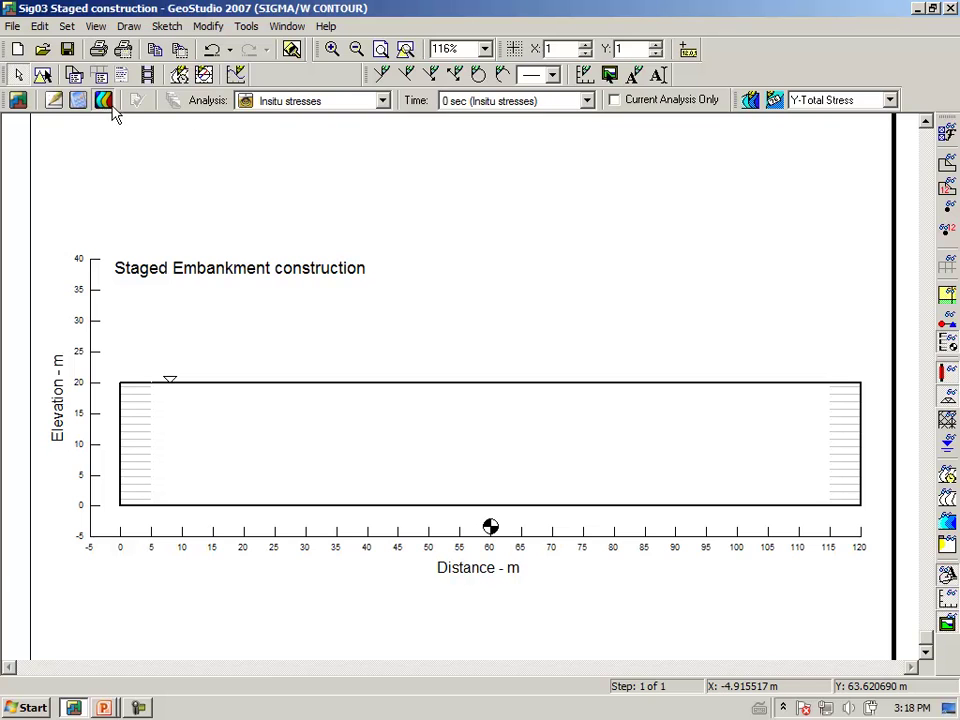
click(750, 100)
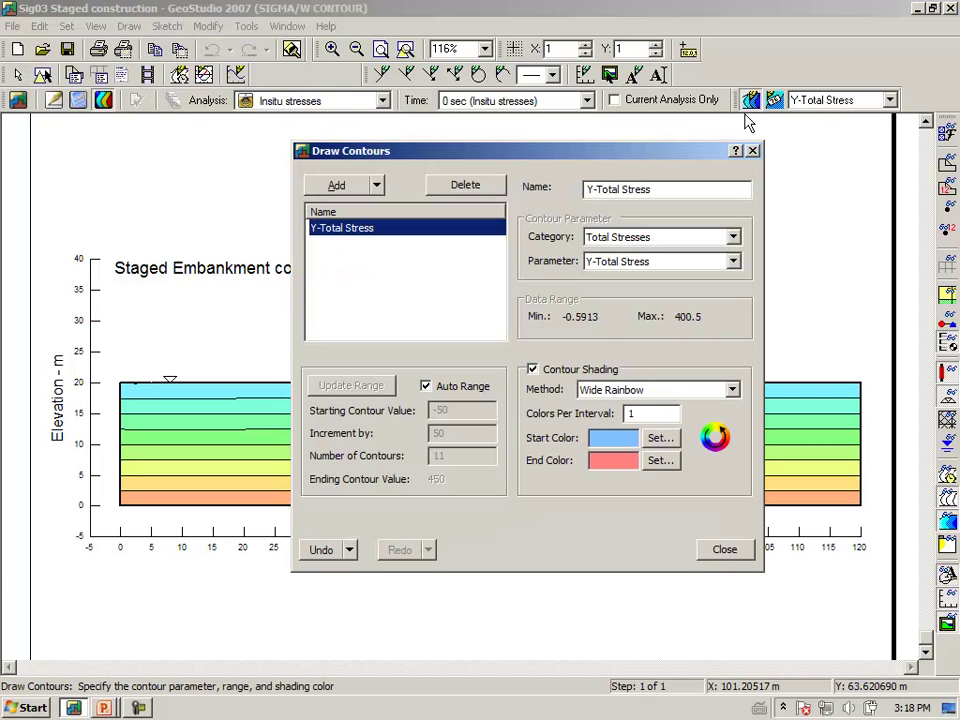
click(724, 551)
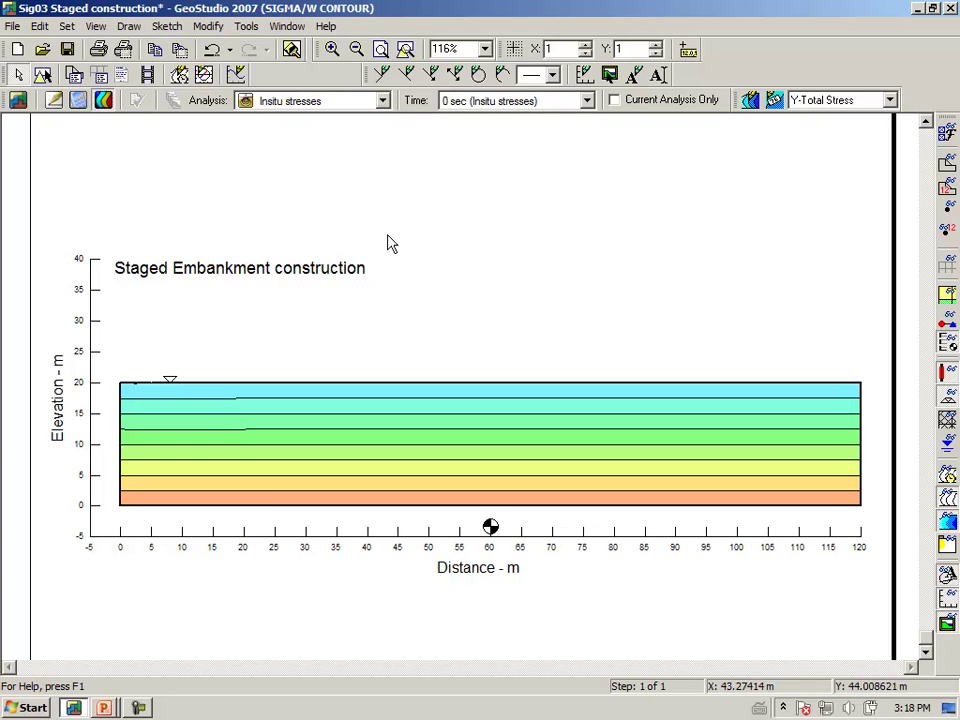
Return to the model definition and clone the Insitu stresses analysis
click(54, 104)
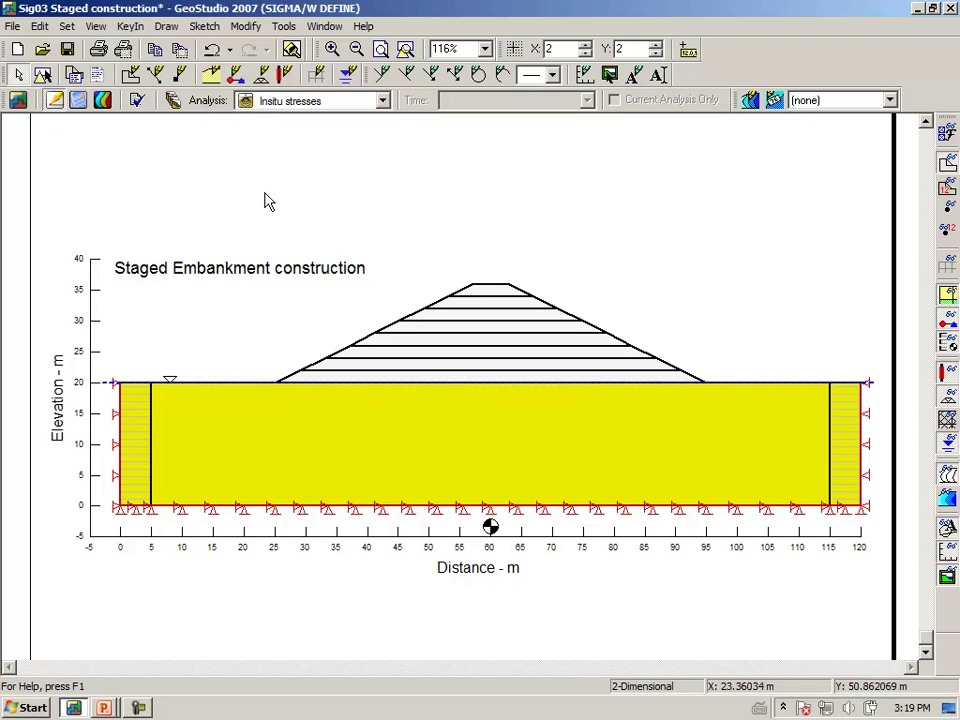
click(175, 110)
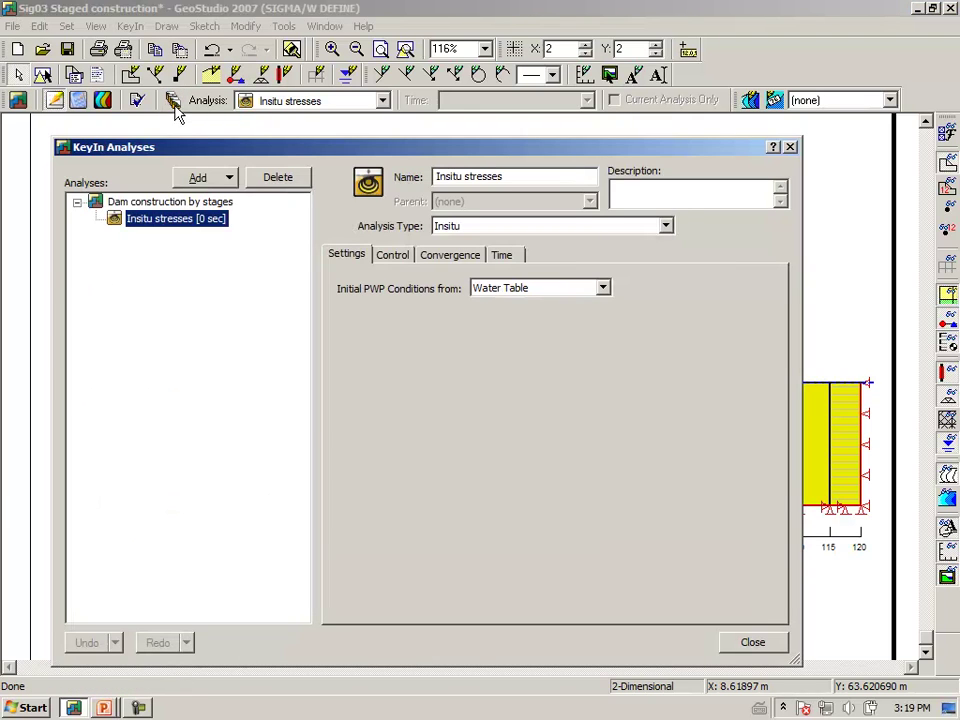
click(229, 179)
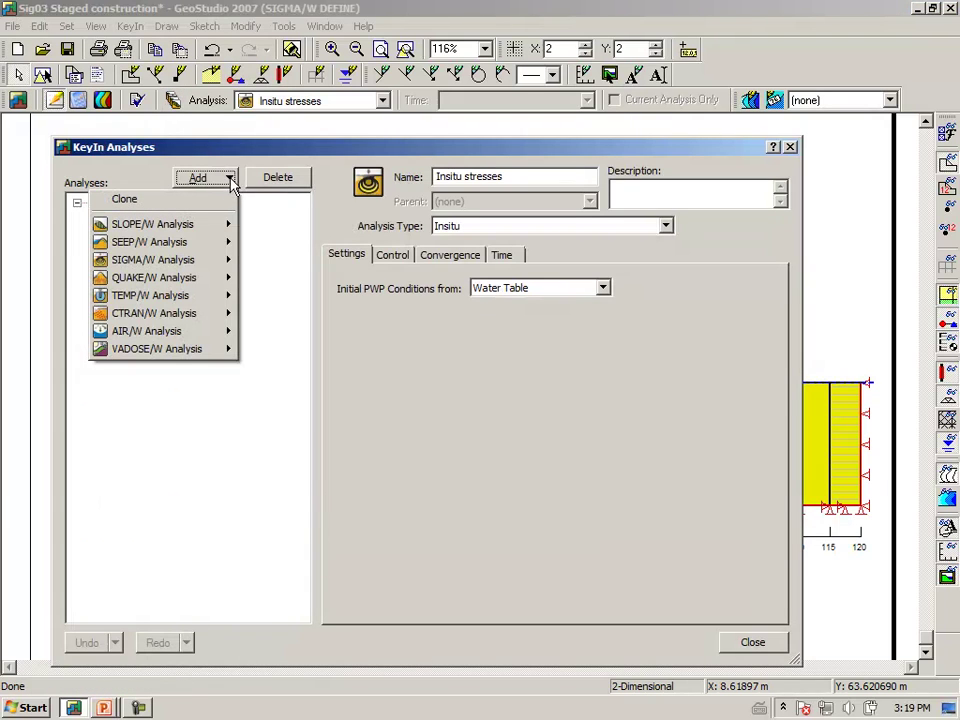
click(210, 201)
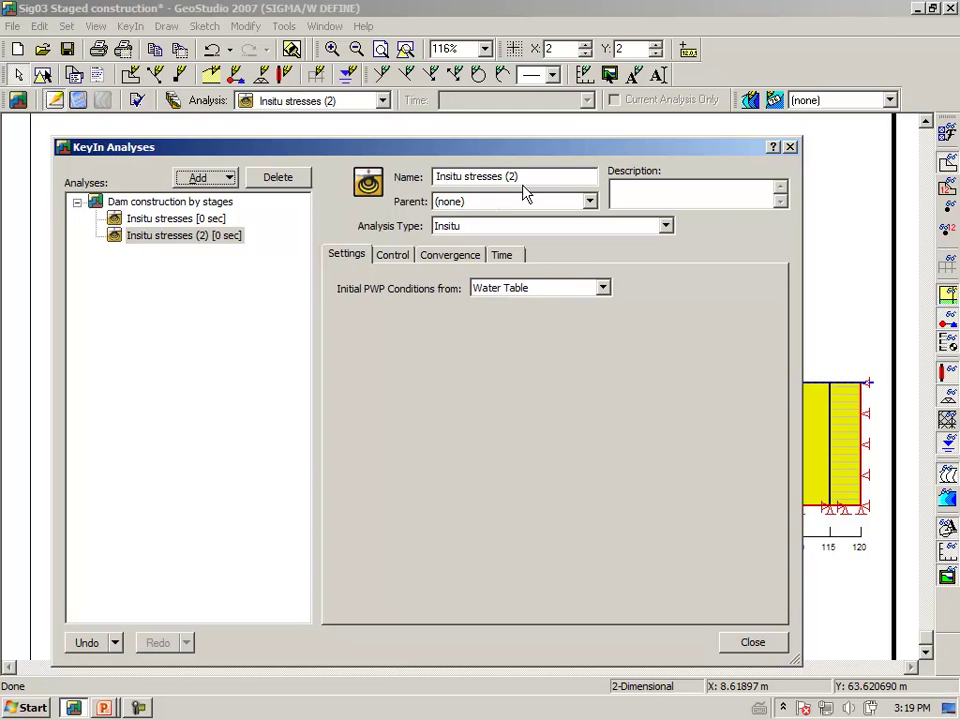
Rename the cloned Insitu stresses (2) analysis as 1st lift
drag(548, 176, 276, 166)
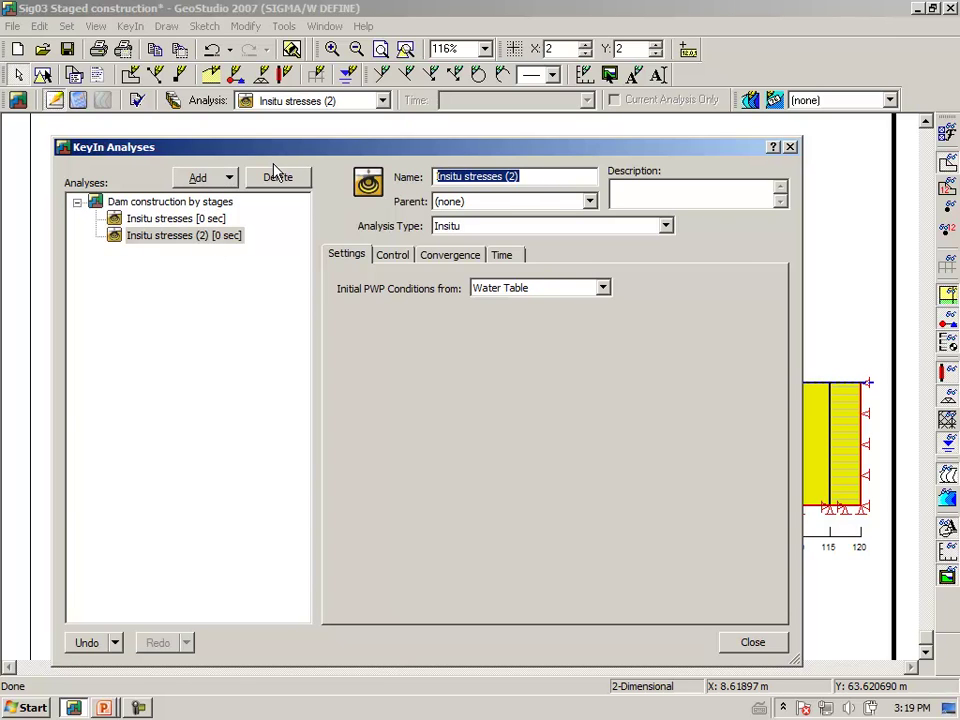
text(1s)
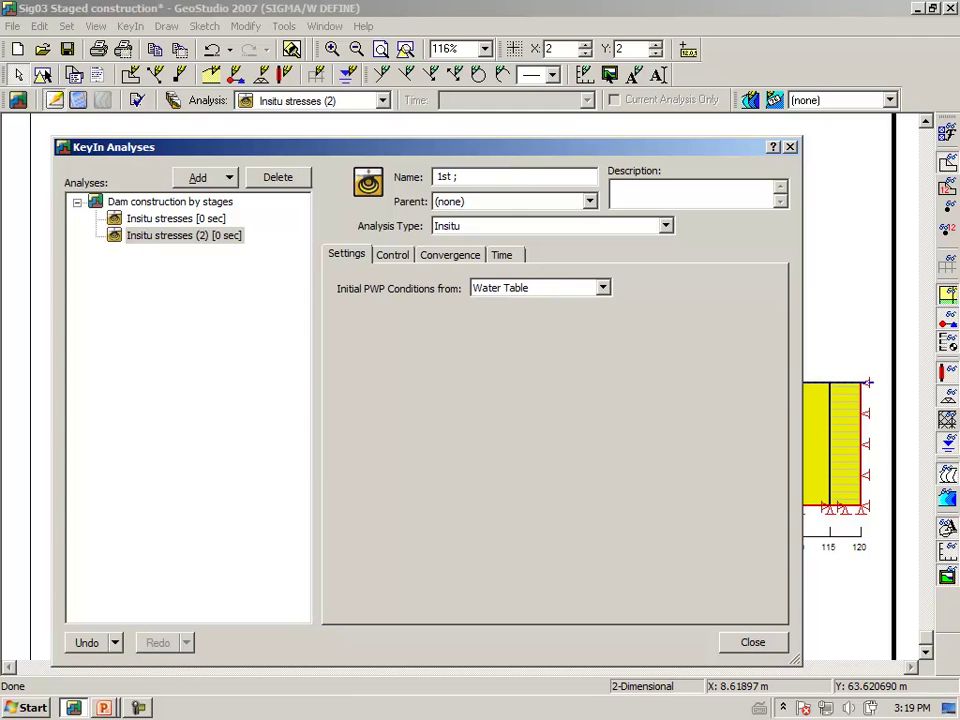
text(t lift)
key(Tab)
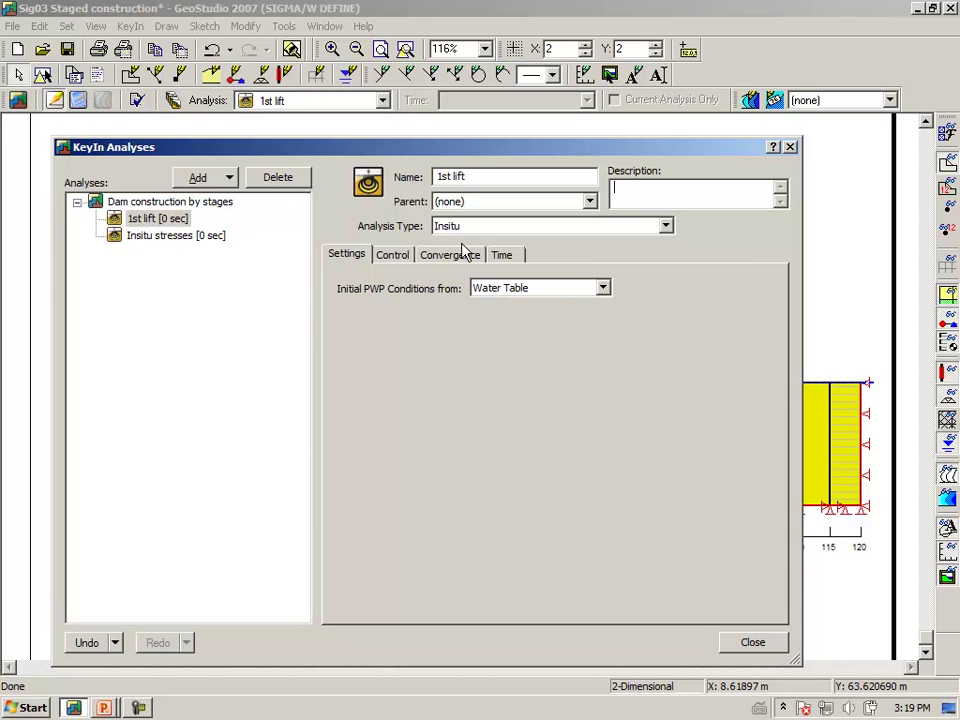
Set the 1st lift analysis type to Load/Deformation and make Insitu stresses its parent analysis
click(666, 226)
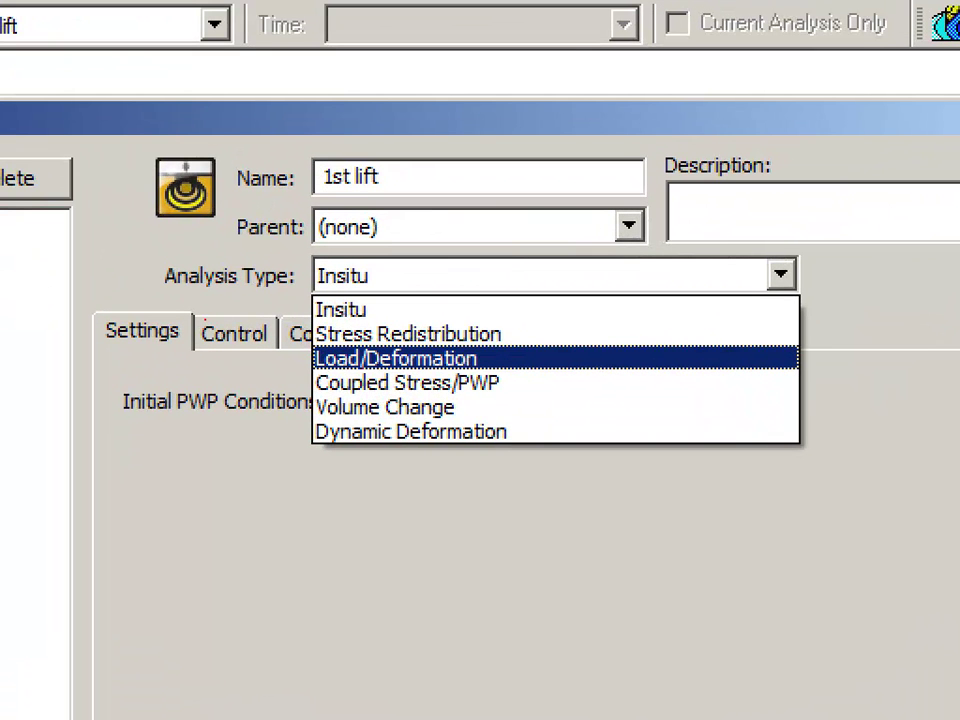
mouse_move(300, 371)
mouse_down()
mouse_move(492, 368)
mouse_move(497, 351)
mouse_move(420, 339)
mouse_move(305, 363)
mouse_up()
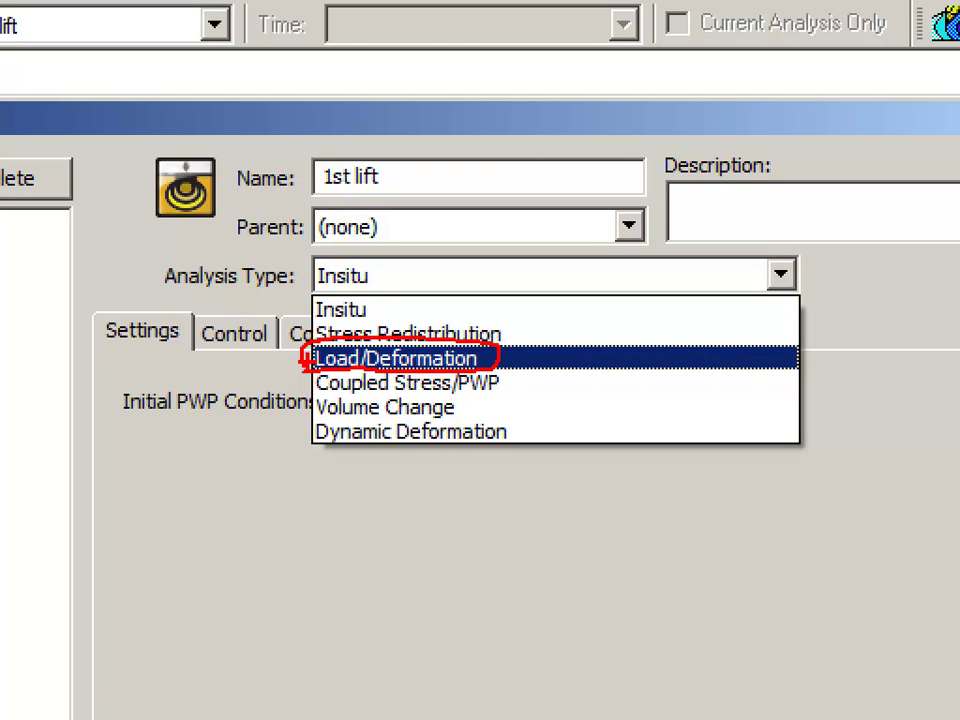
key(Escape)
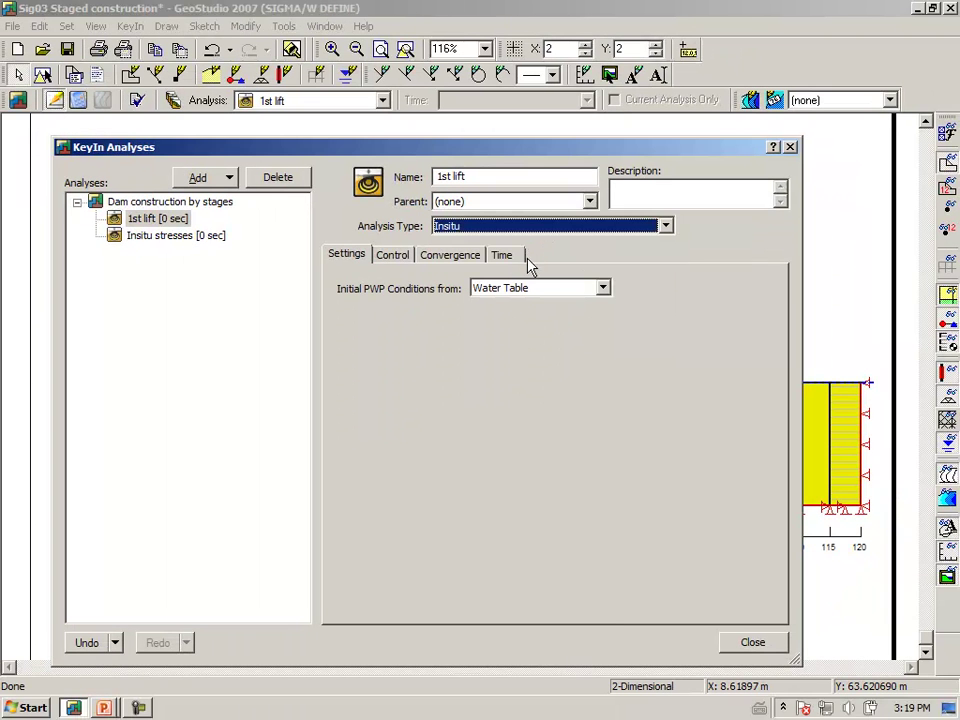
click(665, 225)
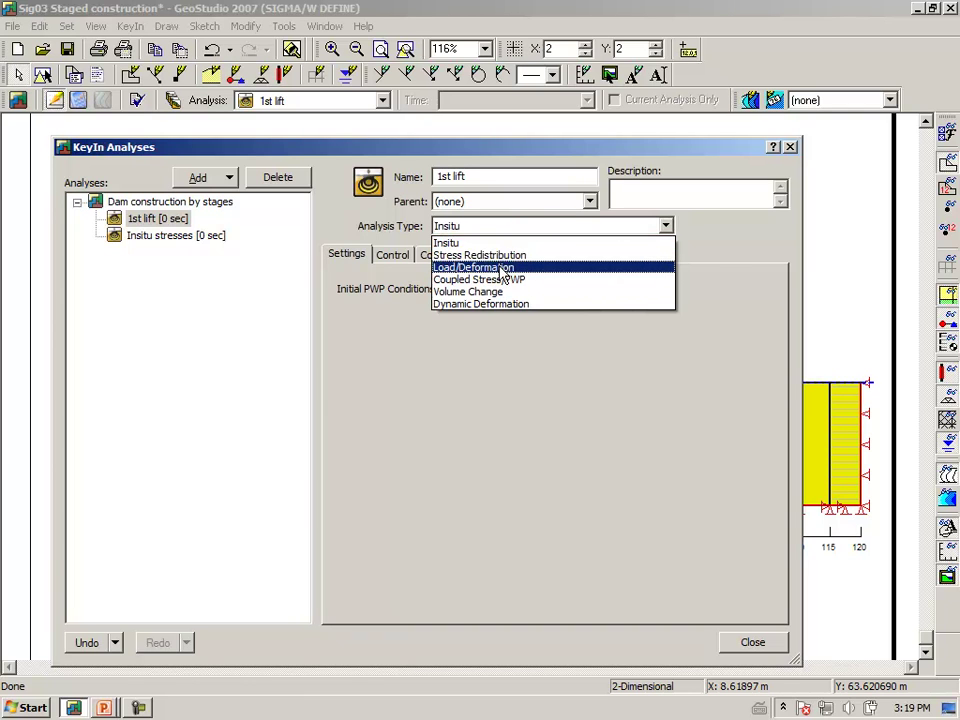
click(490, 267)
click(592, 203)
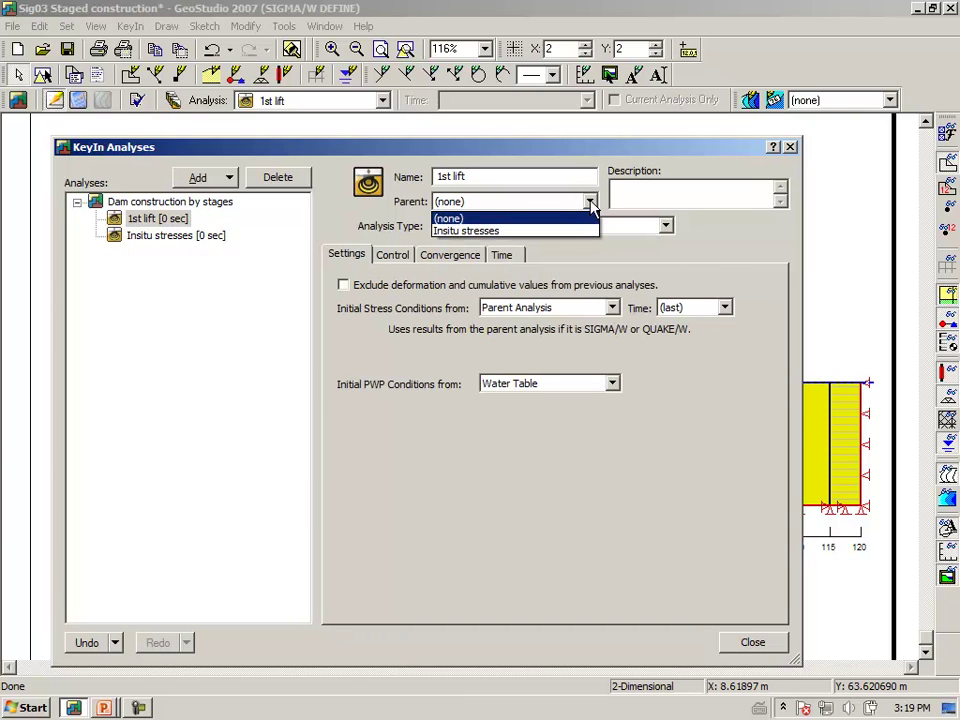
click(484, 232)
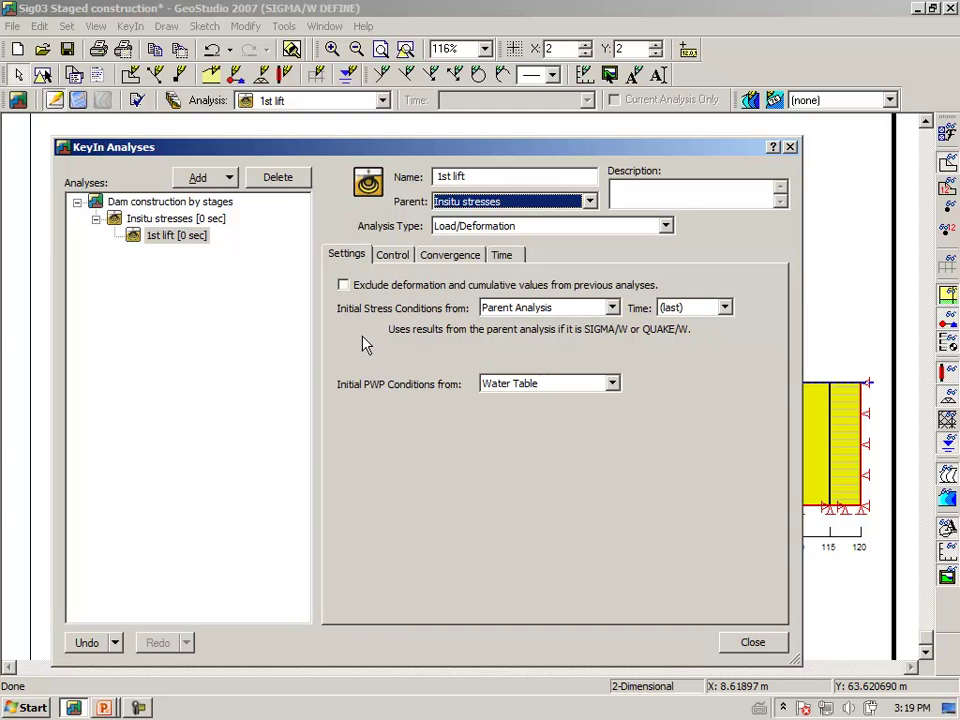
Set the 1st lift analysis's initial PWP conditions to (none) and finish editing the analyses
click(613, 385)
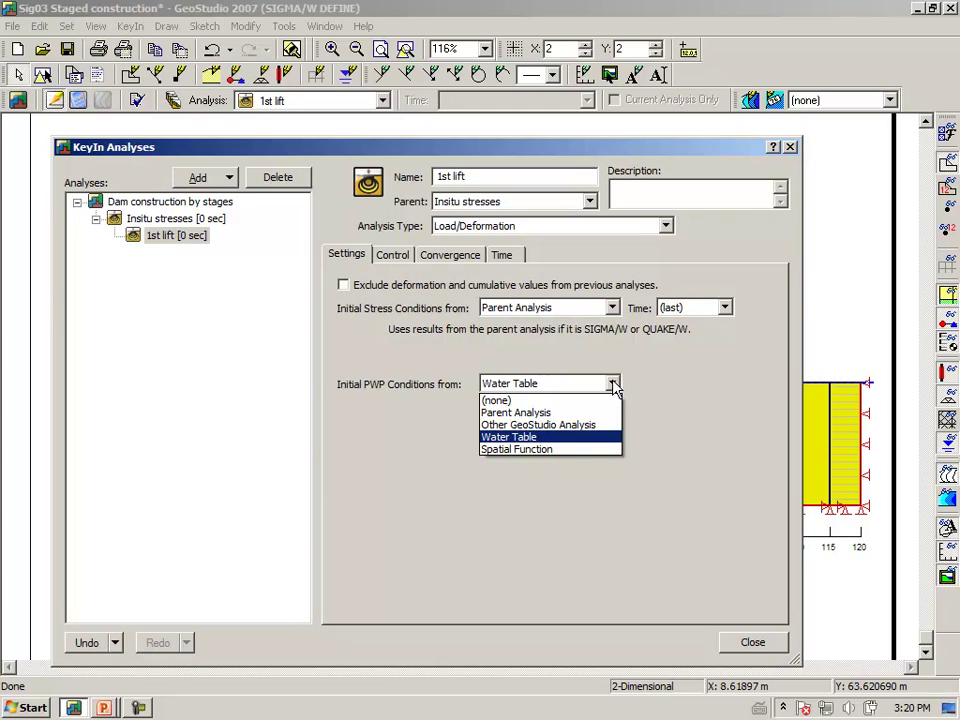
click(507, 402)
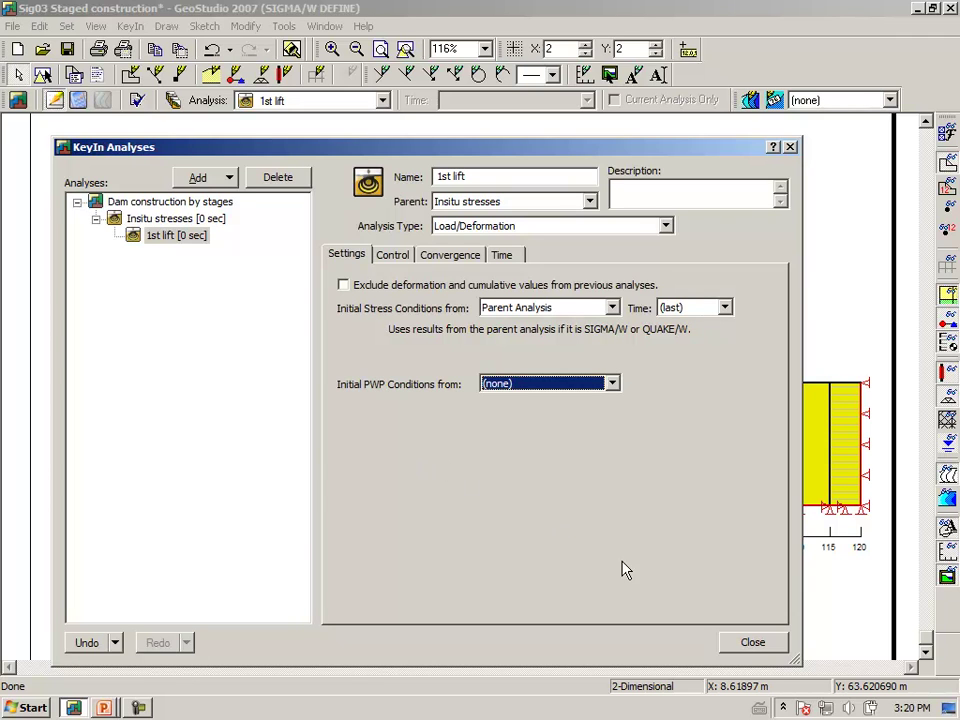
click(748, 643)
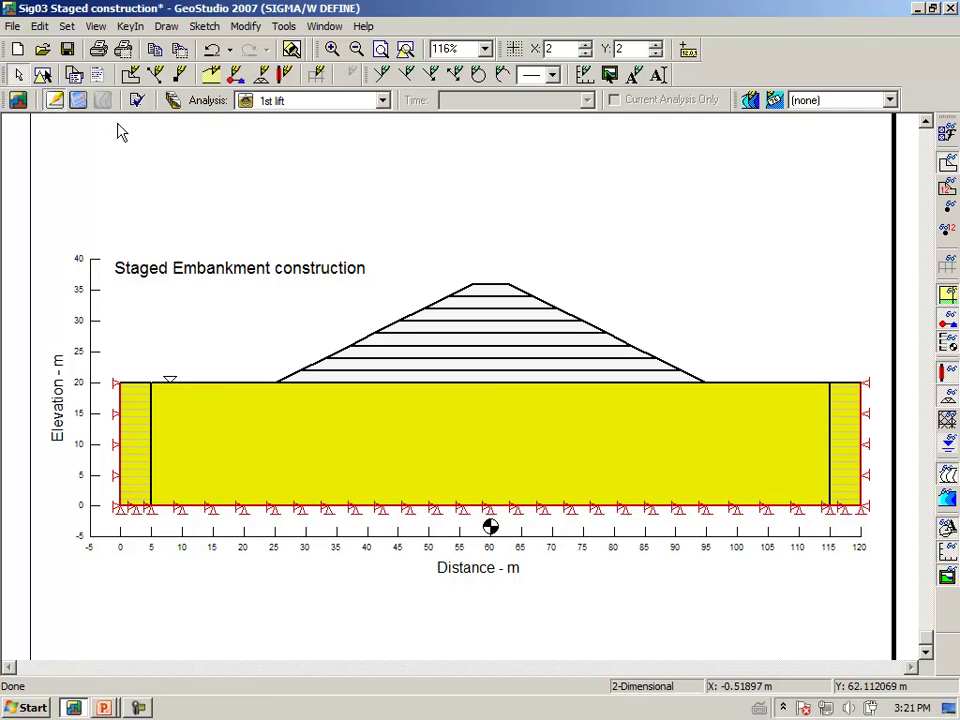
Open the material definitions and examine the Foundation material's category, model, and E-modulus and cohesion function settings
click(137, 30)
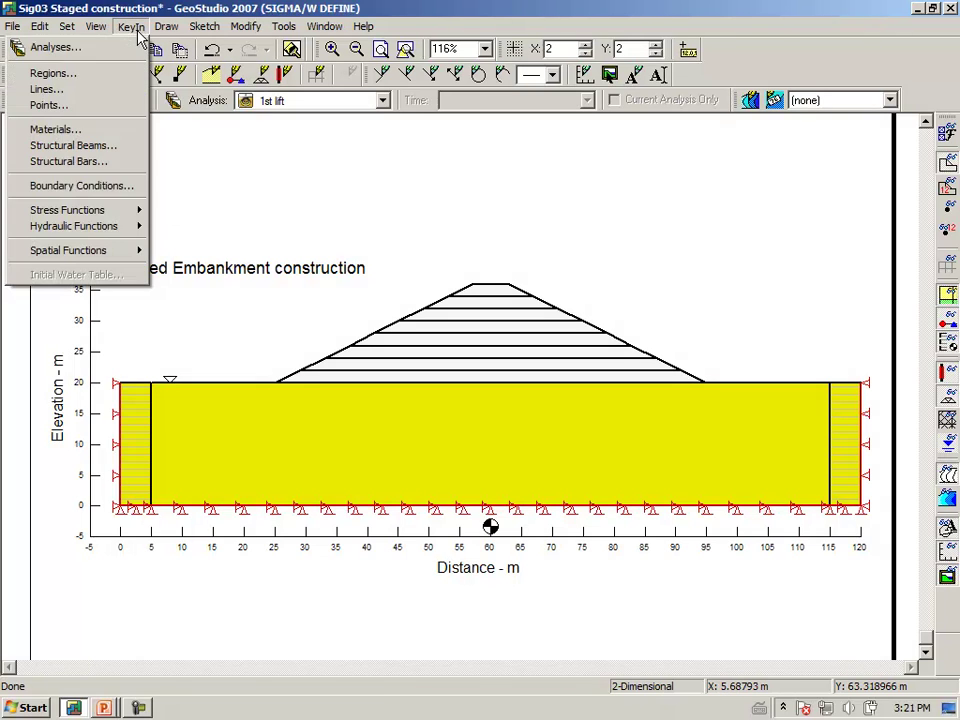
click(117, 133)
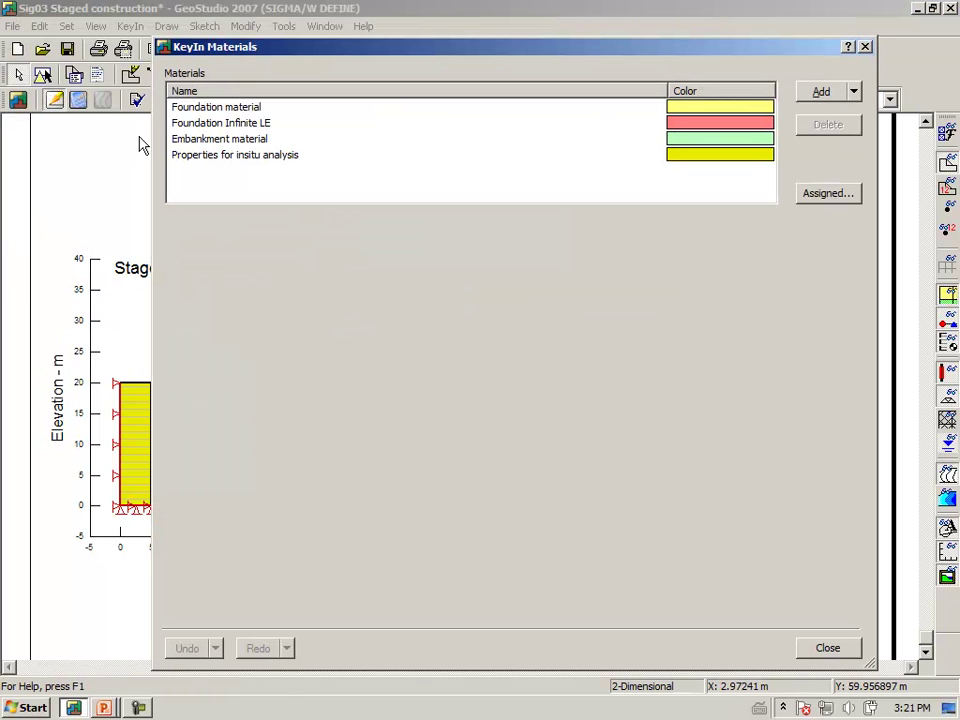
click(197, 112)
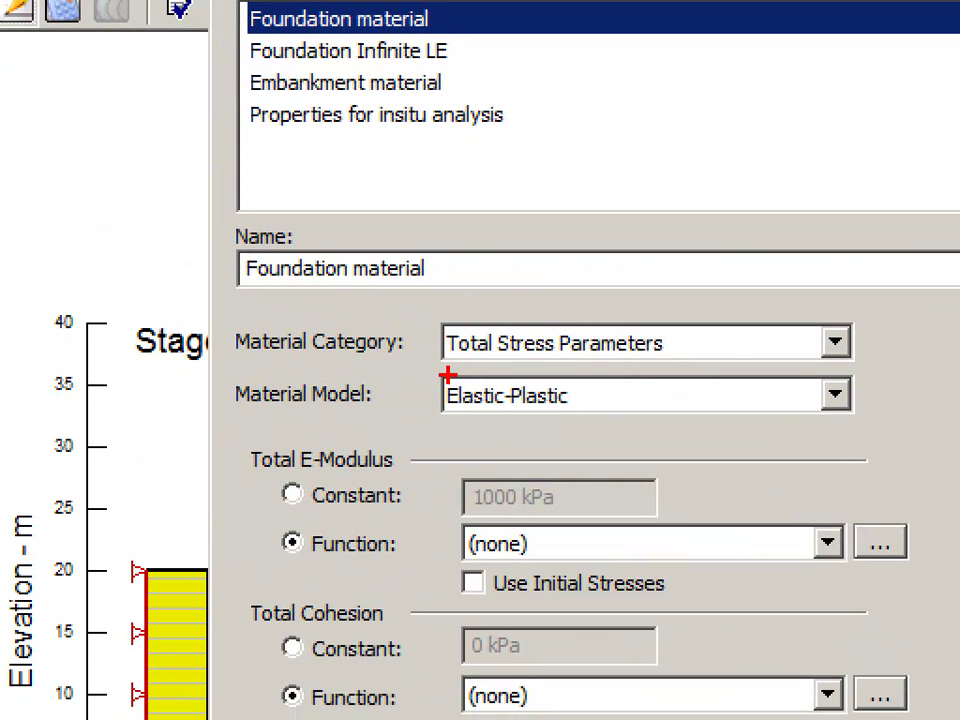
drag(437, 370, 690, 360)
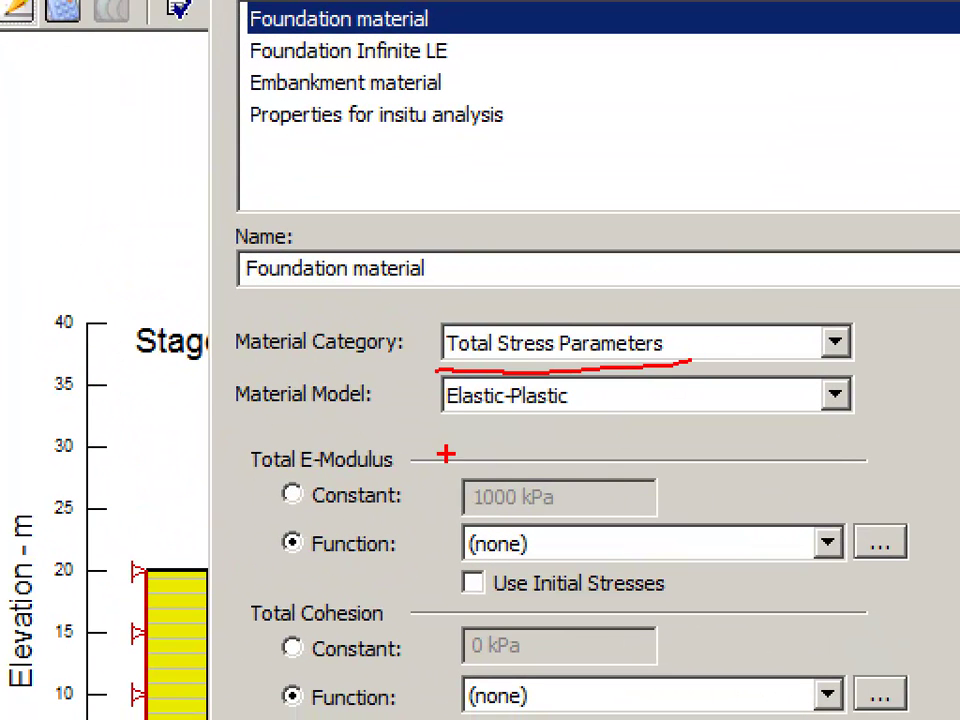
drag(425, 442, 568, 438)
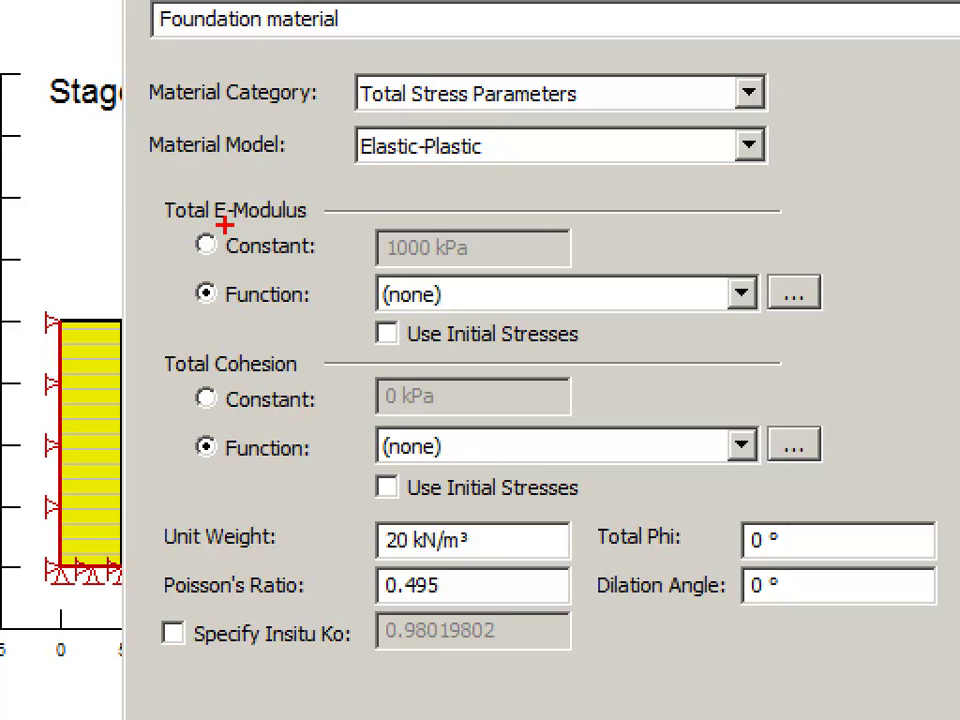
drag(215, 324, 293, 328)
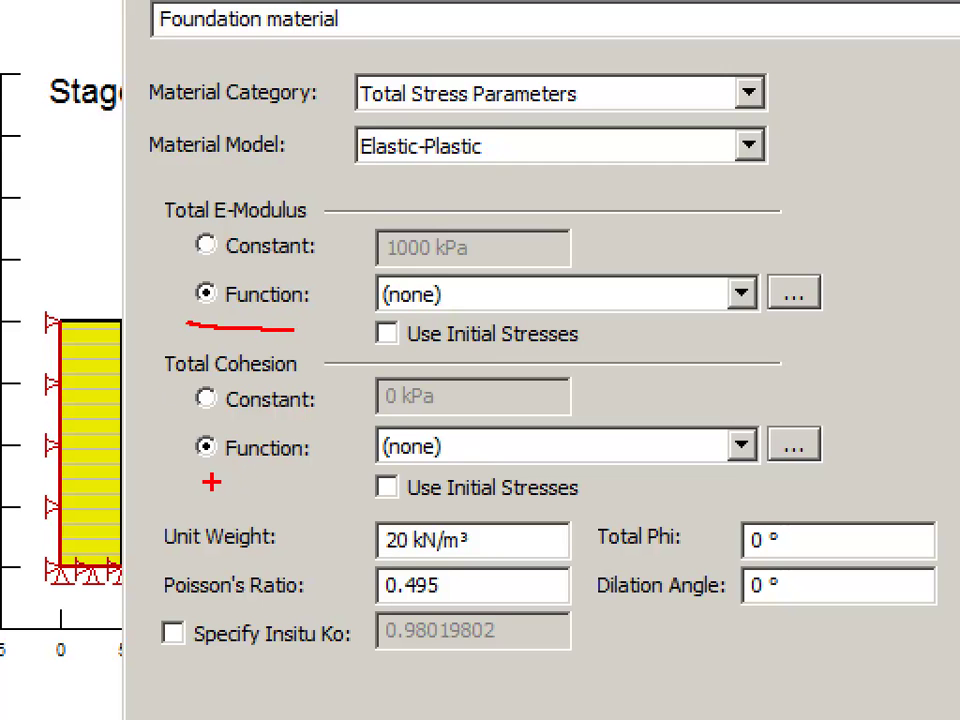
drag(198, 477, 336, 475)
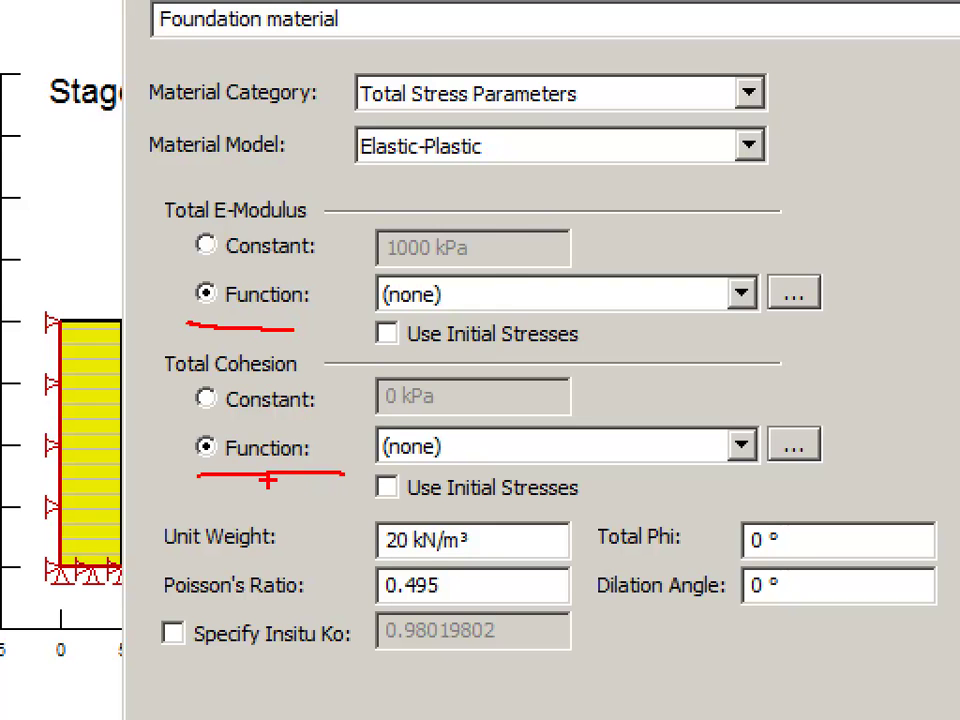
key(Escape)
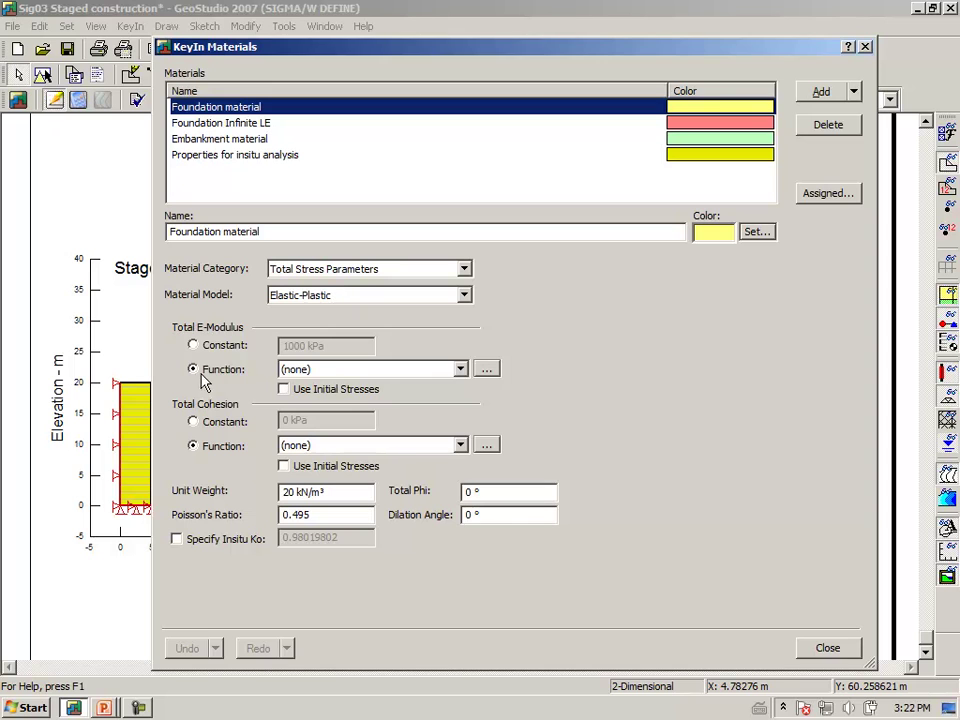
Add a Total E-Modulus function for the Foundation material and name it Doundation stiffness
click(486, 370)
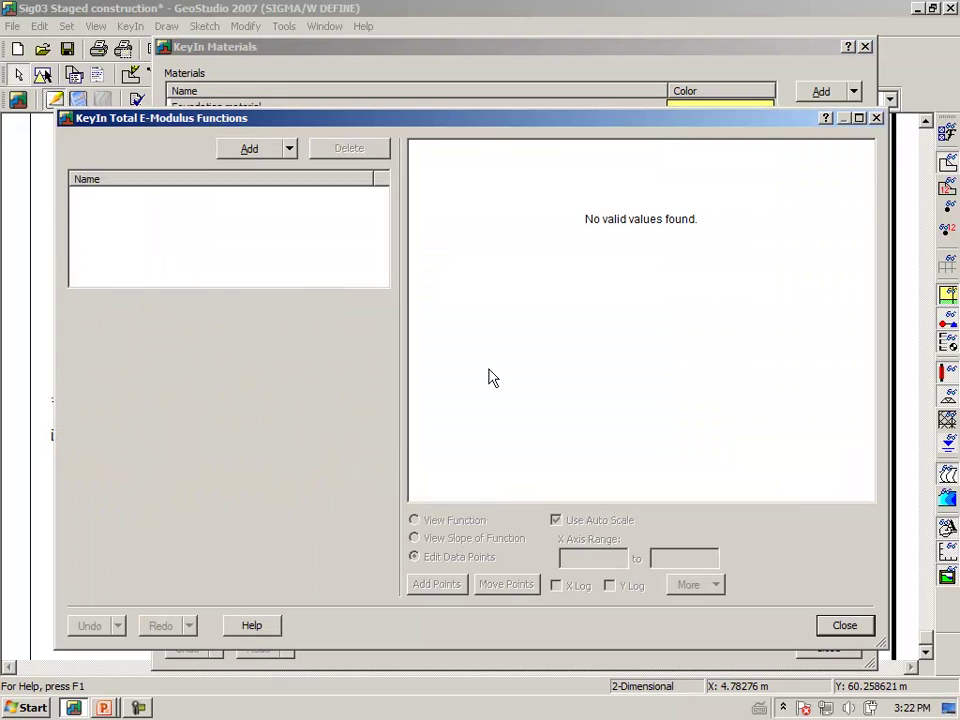
click(249, 150)
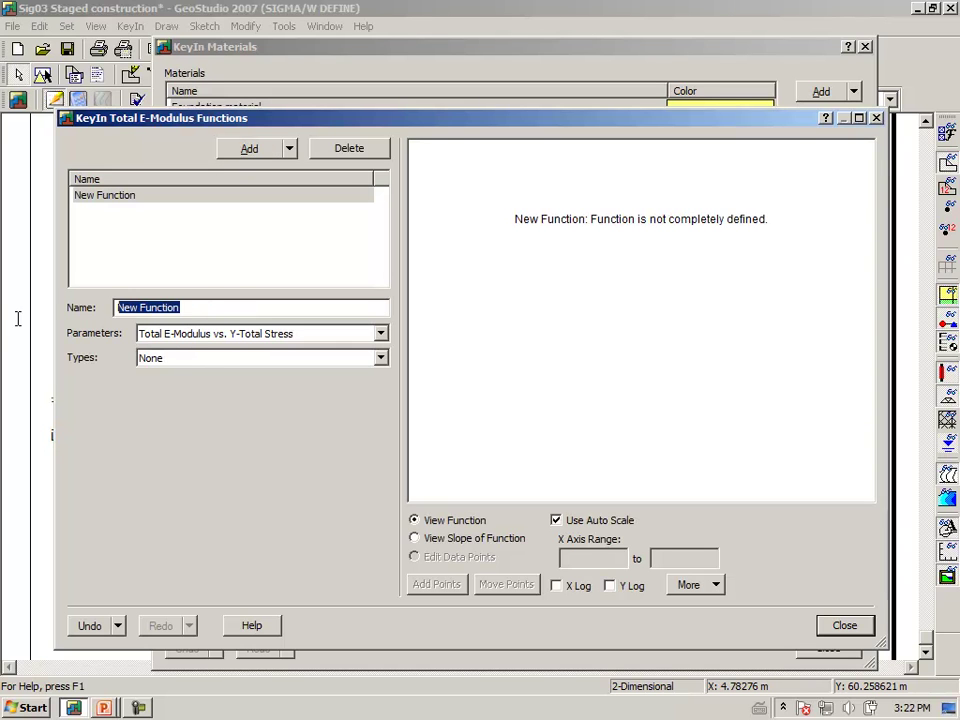
text(D)
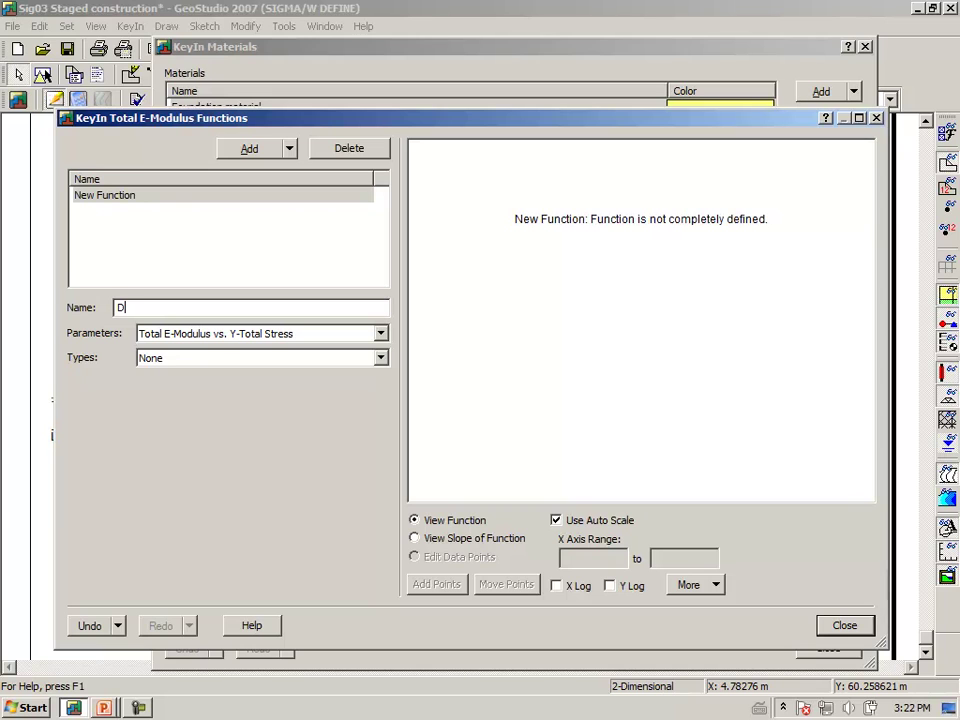
text(oundation stiffness)
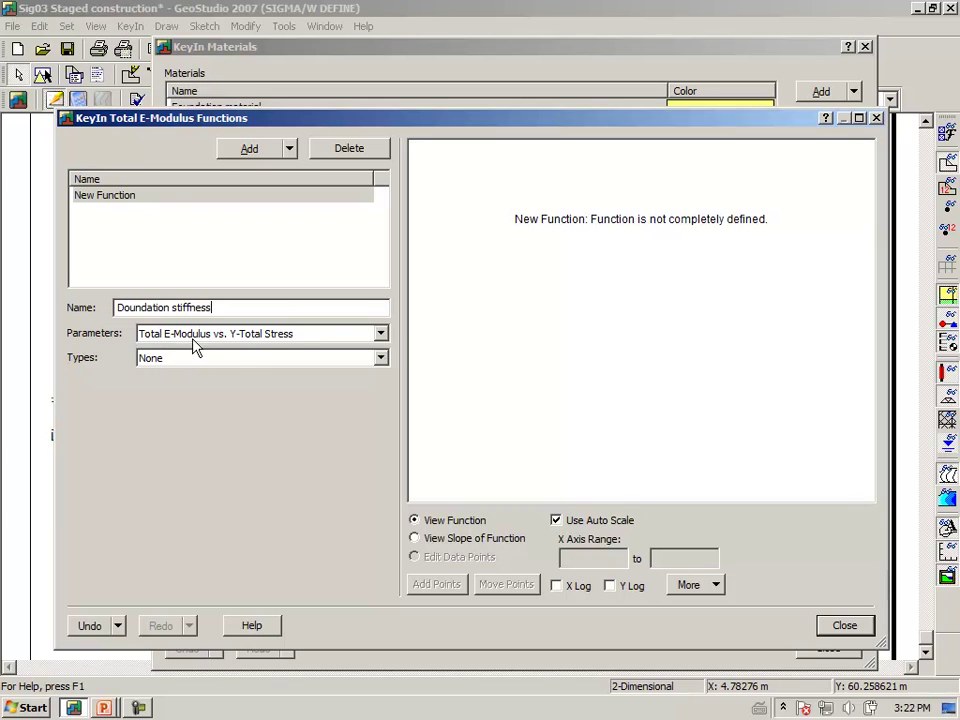
Set the function's parameters to Total E-Modulus vs. Y and its type to Spline Data Point Function
click(381, 334)
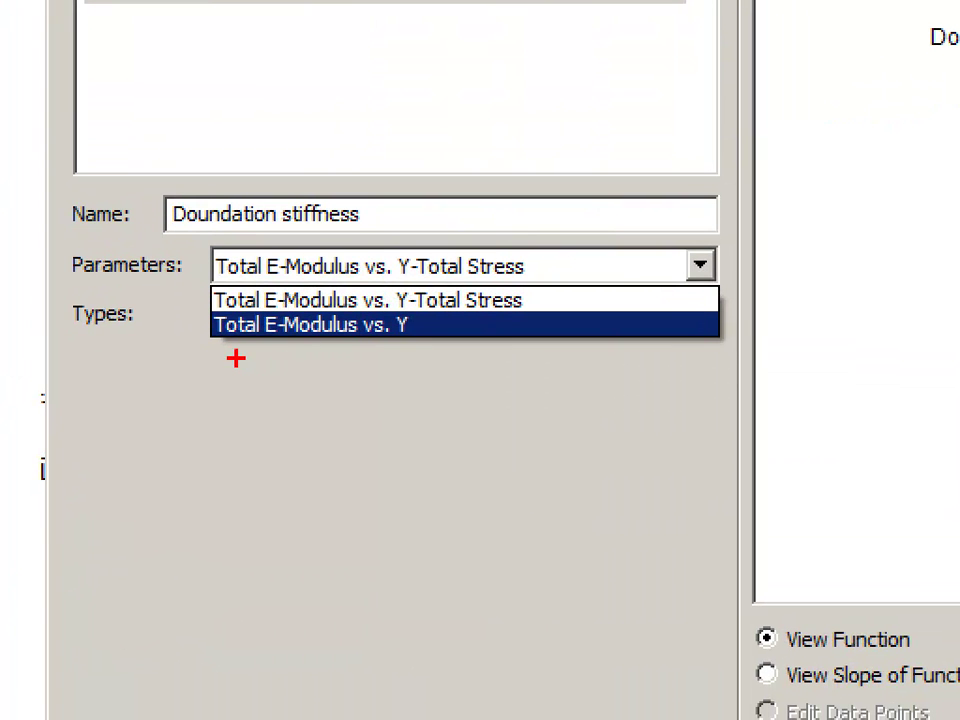
mouse_move(210, 352)
mouse_down()
mouse_move(406, 352)
mouse_move(430, 342)
mouse_move(425, 324)
mouse_move(383, 308)
mouse_move(264, 305)
mouse_up()
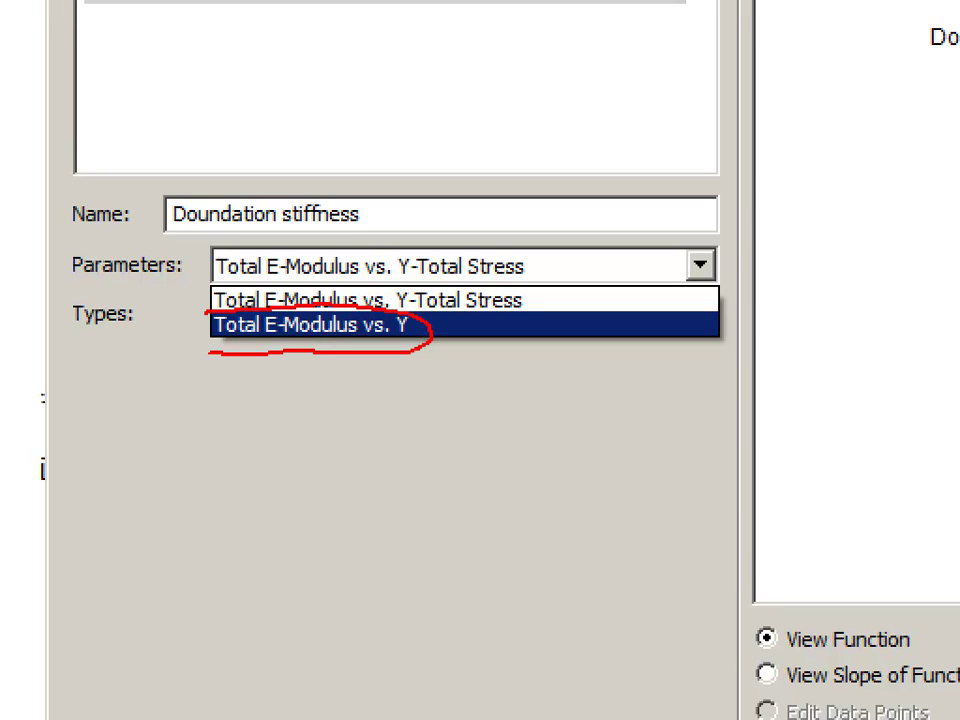
drag(198, 322, 214, 358)
key(Escape)
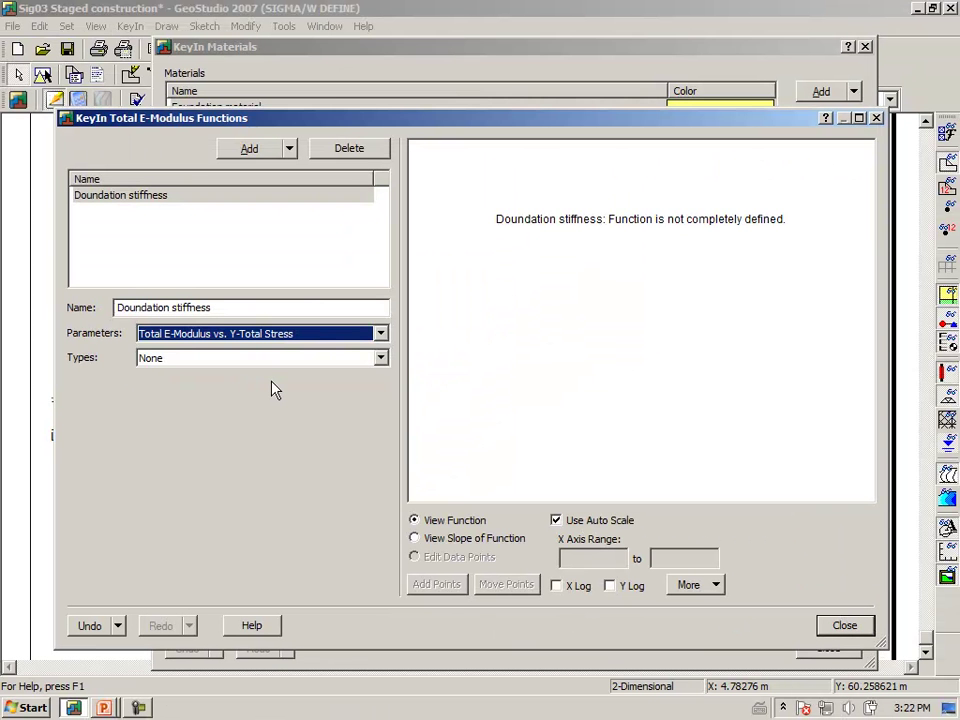
click(380, 336)
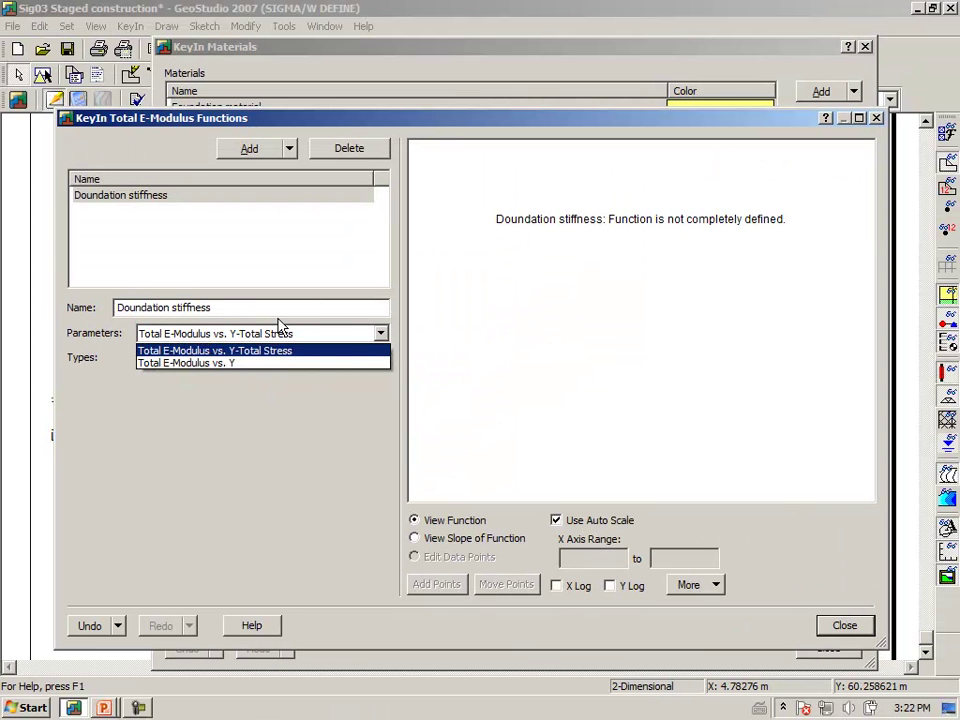
click(193, 364)
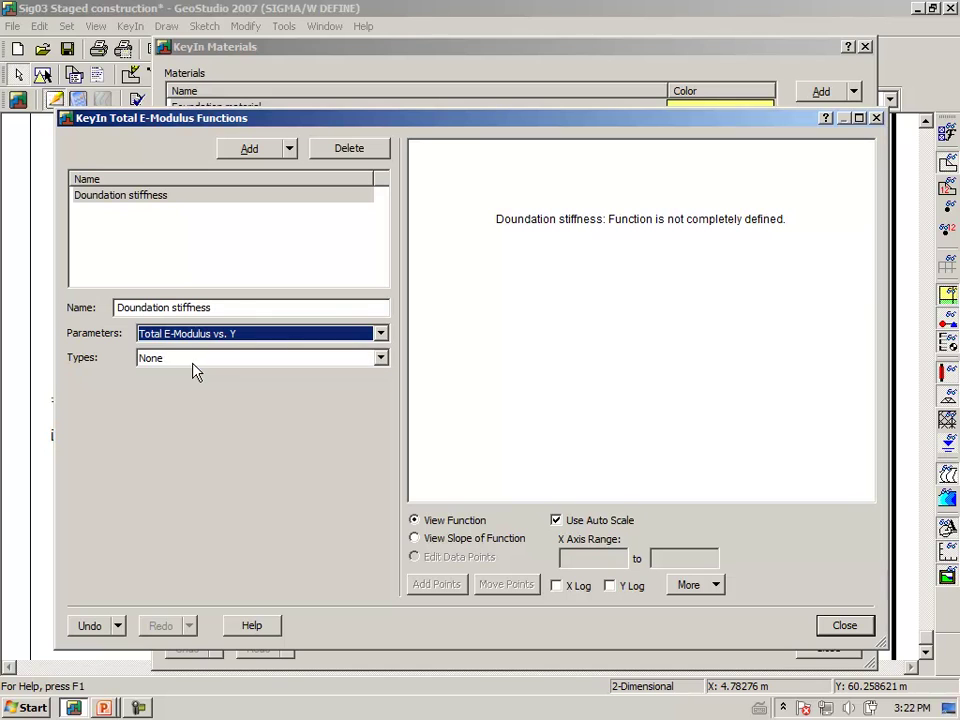
click(378, 360)
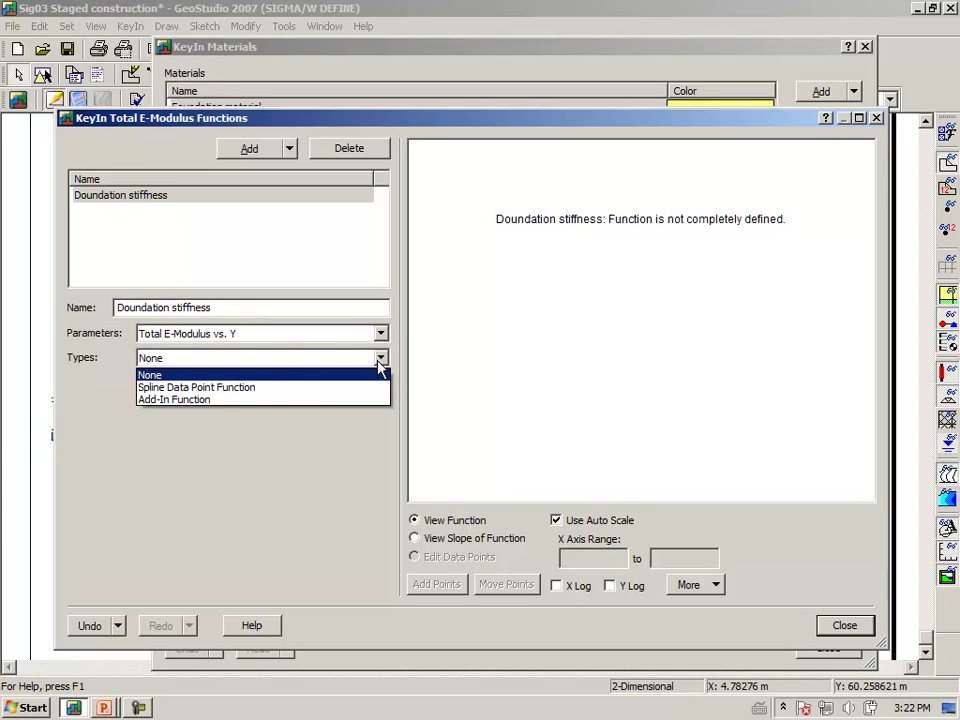
click(207, 388)
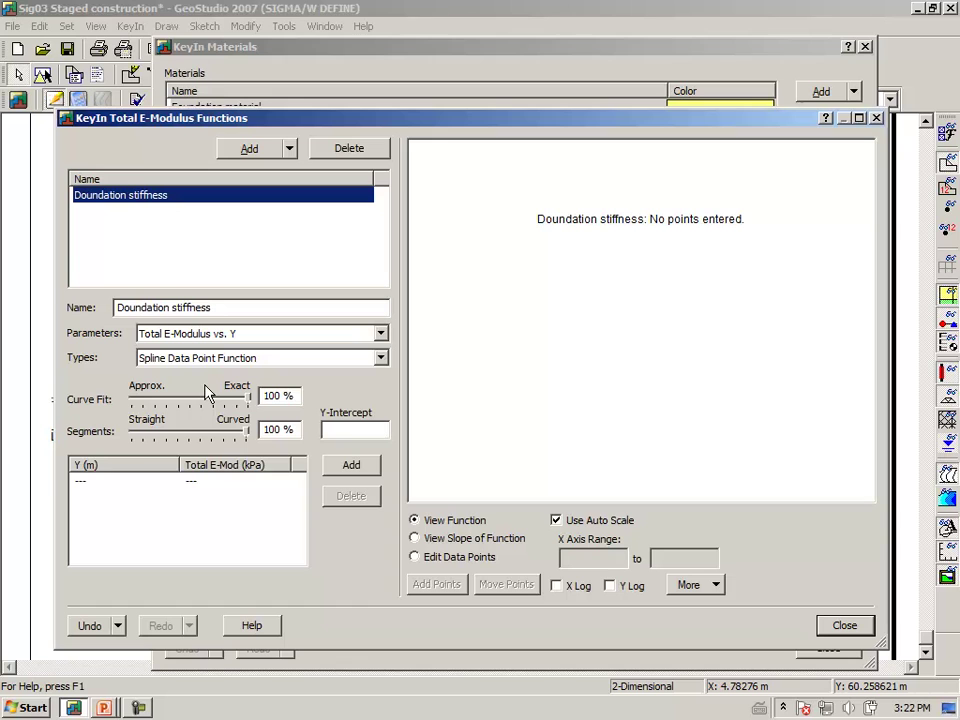
Enter two stiffness data points: 5000 kPa at Y 20 m and 15000 kPa at Y 0 m
click(85, 484)
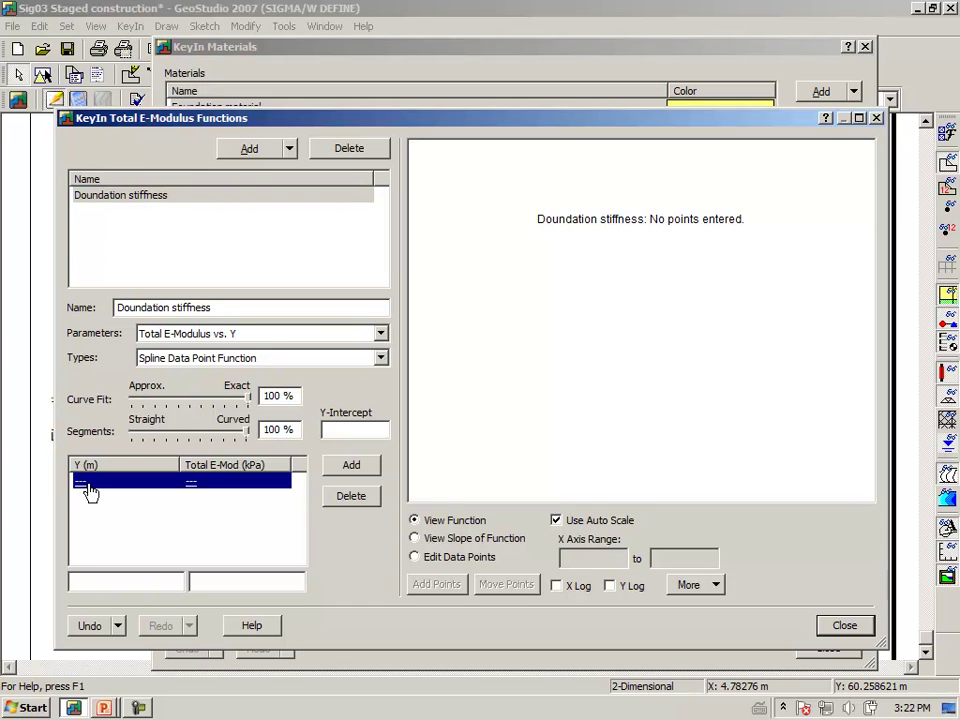
click(115, 582)
text(20)
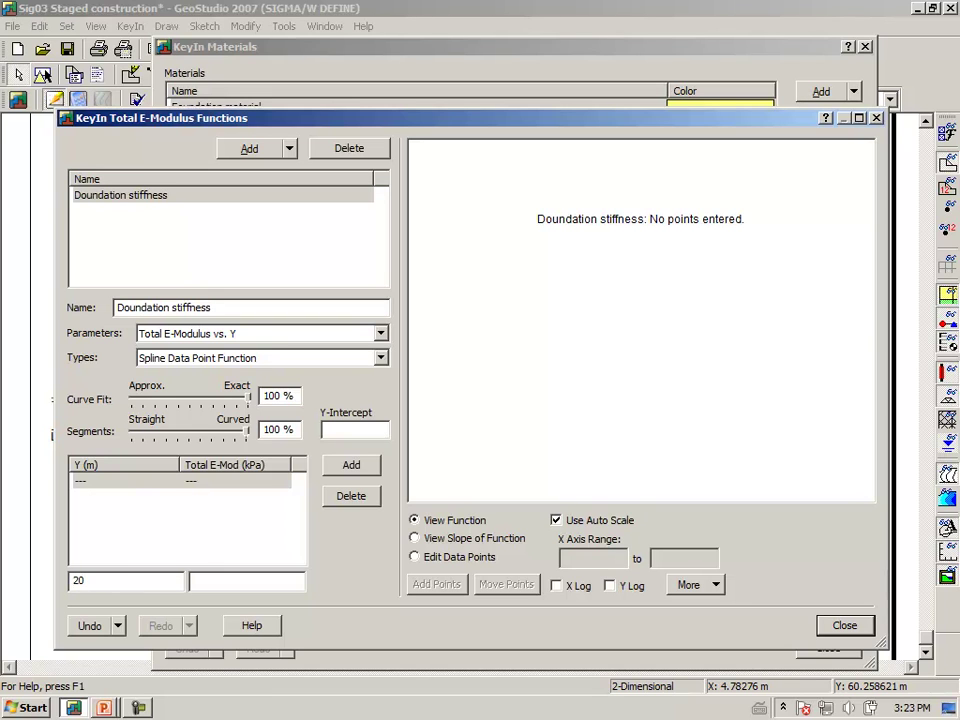
click(195, 581)
text(5000)
key(Return)
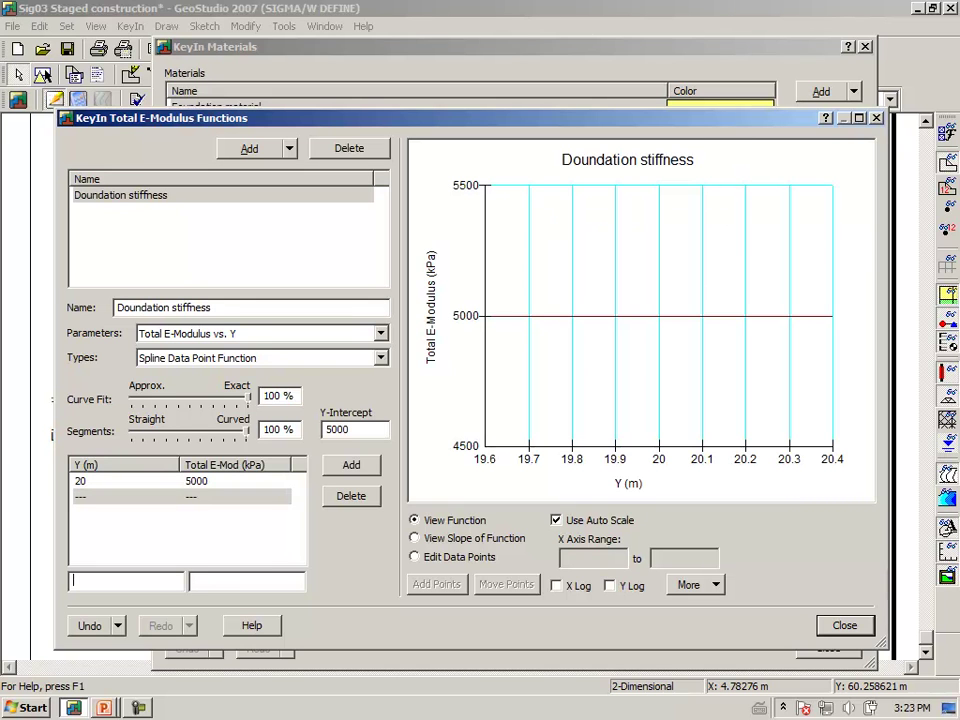
click(114, 583)
text(0)
key(Tab)
text(15000)
key(Return)
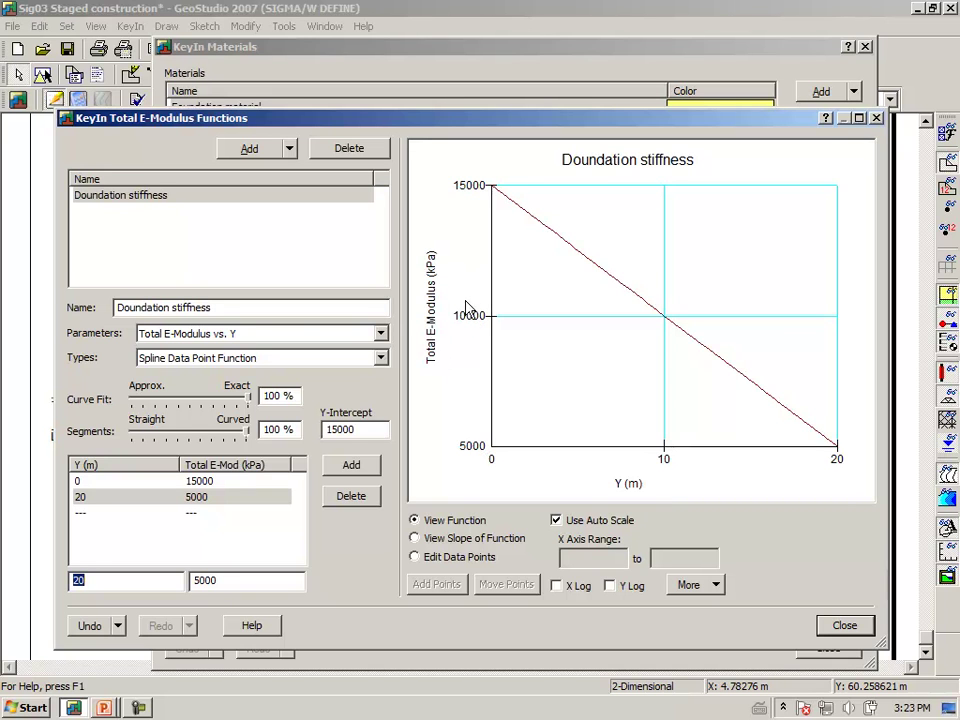
Correct the E-modulus function's name to Foundation stiffness
click(117, 308)
text(F)
key(Delete)
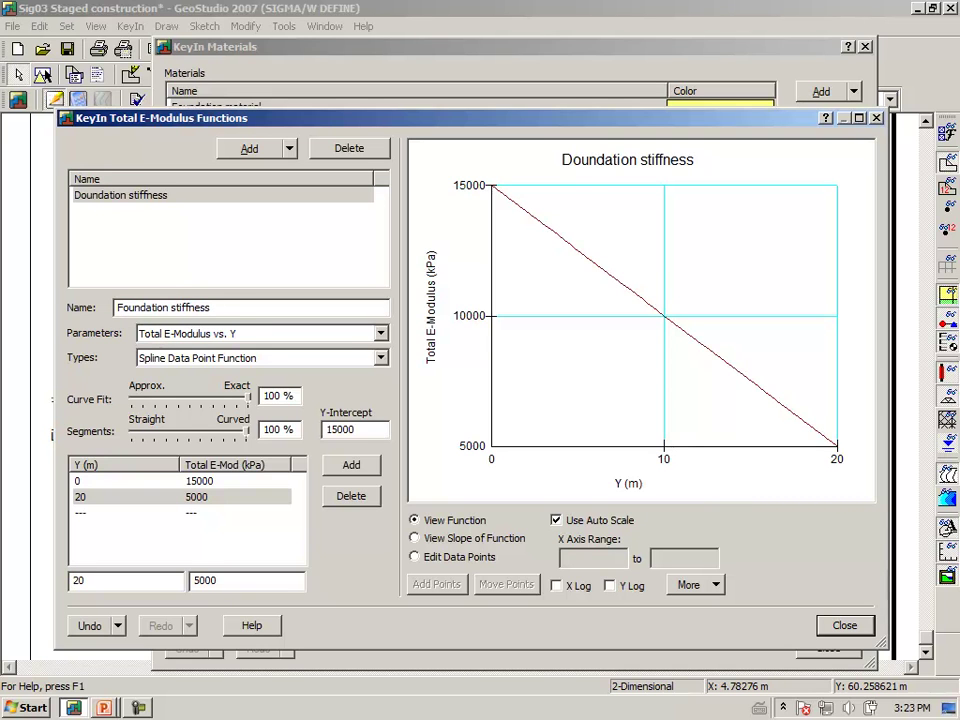
key(Tab)
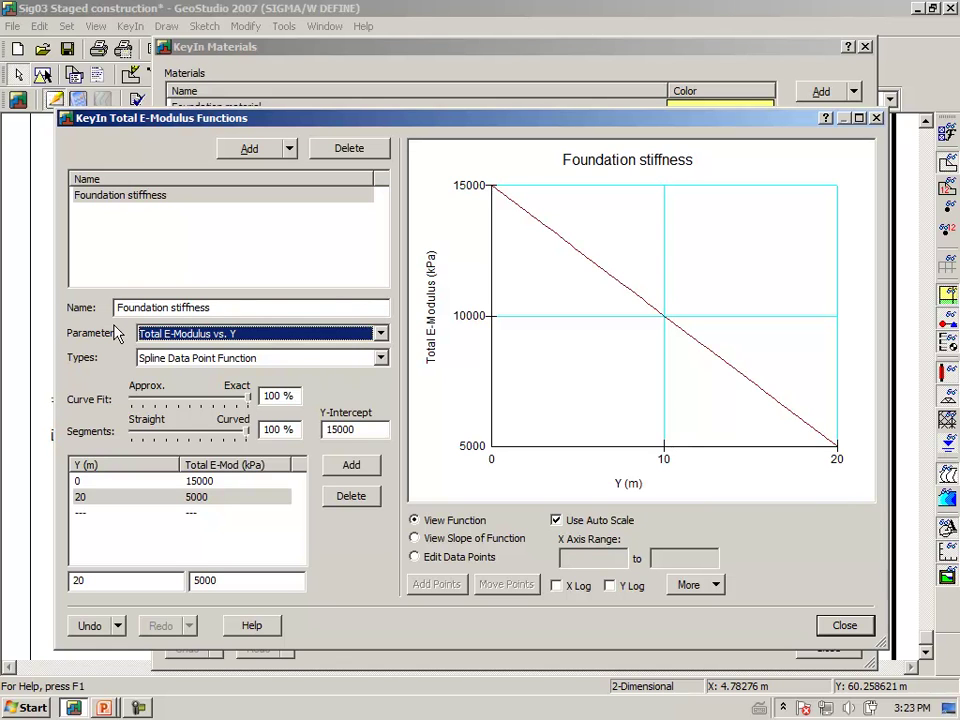
Check the graph display options for the Foundation stiffness plot, leaving the settings as they are
right_click(623, 225)
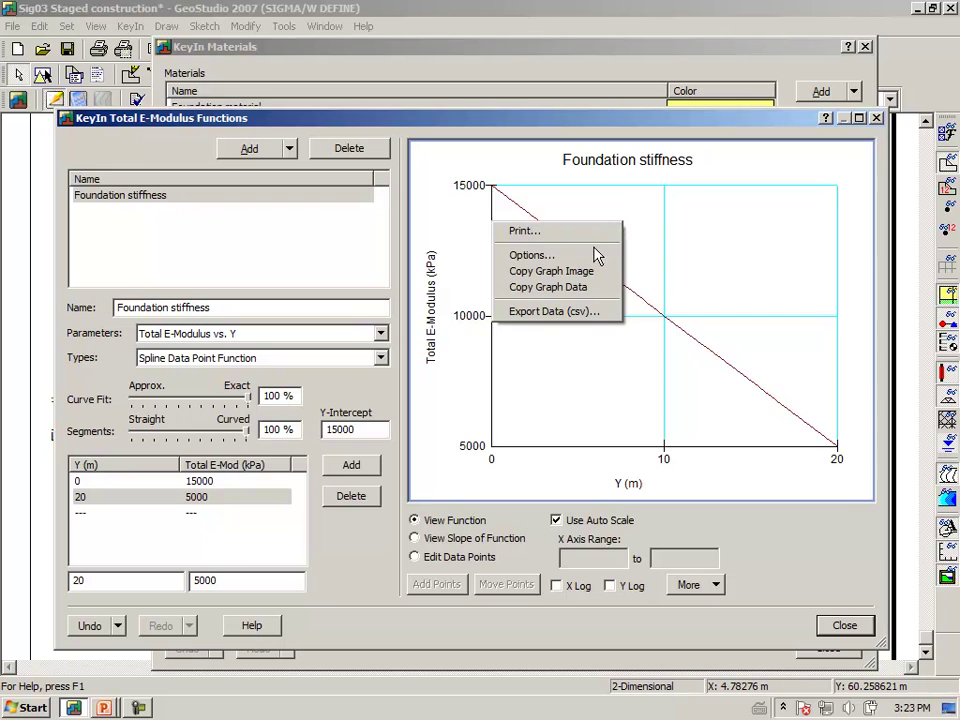
click(594, 256)
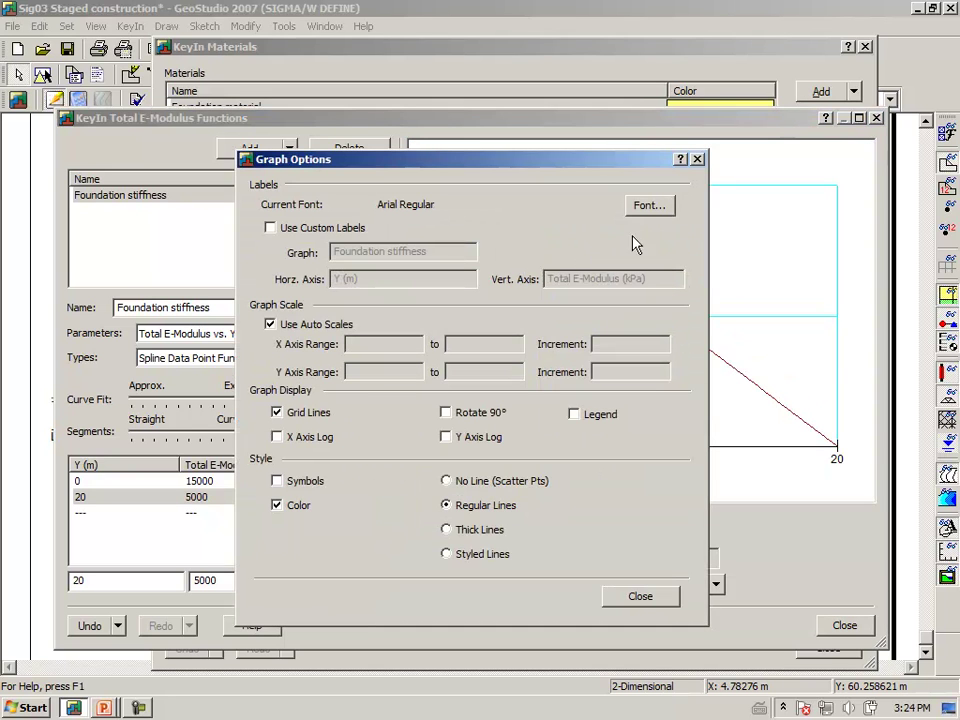
click(652, 598)
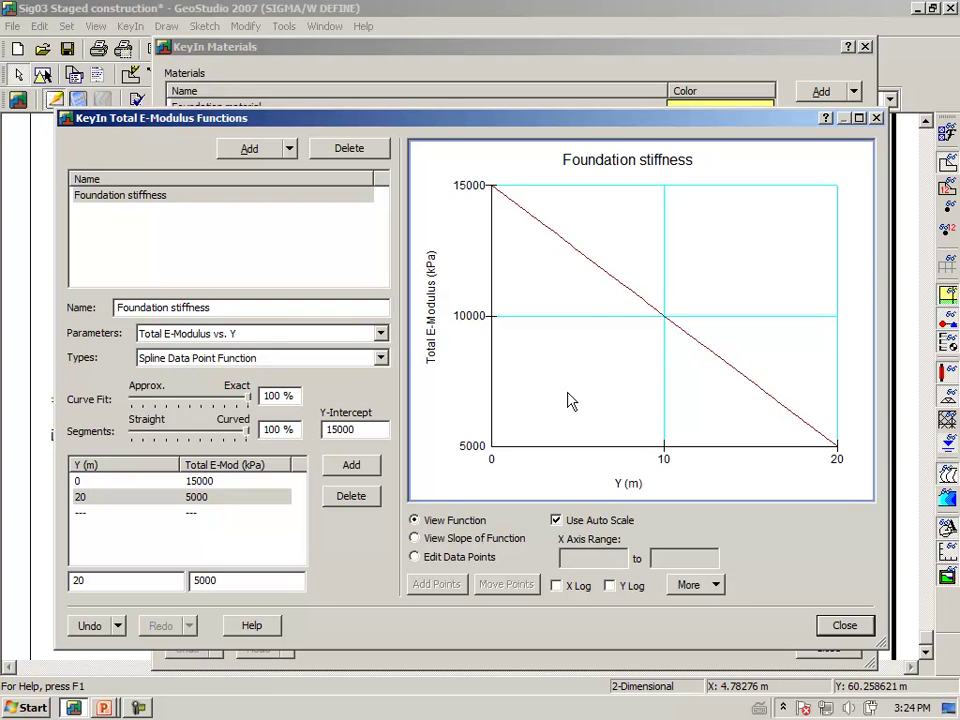
Finish editing the stiffness function and assign Foundation stiffness as the Foundation material's Total E-Modulus function
click(842, 630)
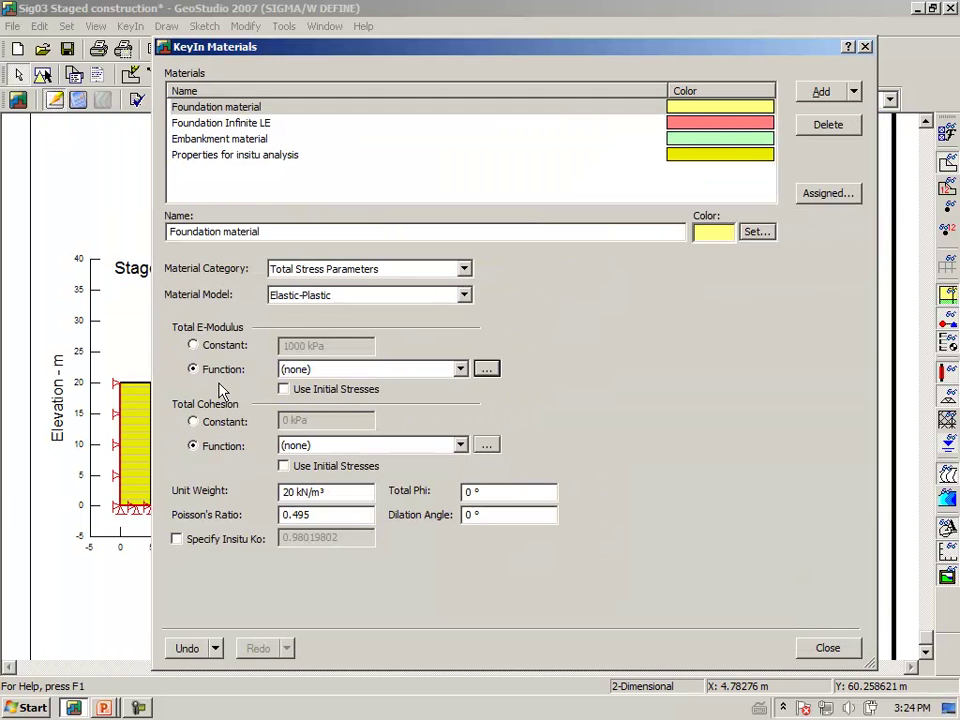
click(461, 370)
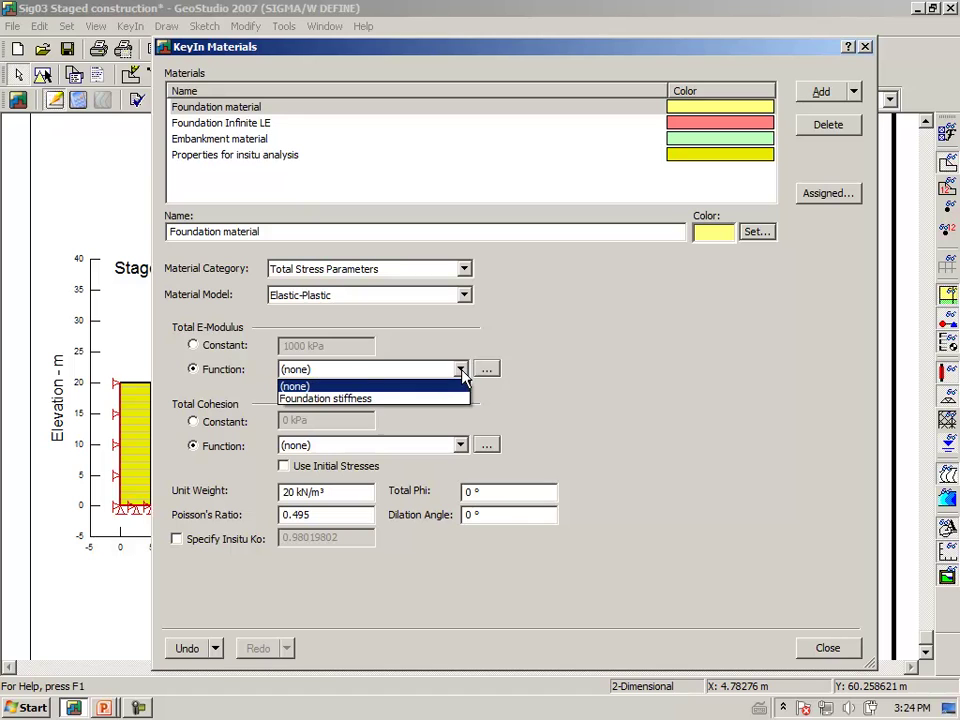
click(364, 399)
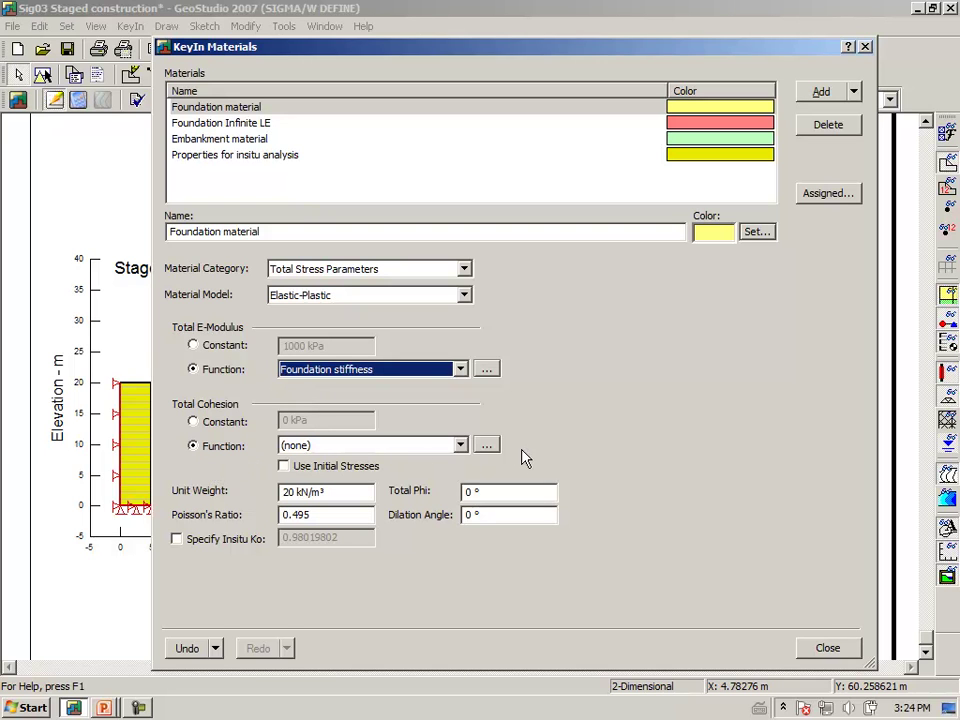
Add a Total Cohesion function for the Foundation material and name it Undrained strength
click(488, 446)
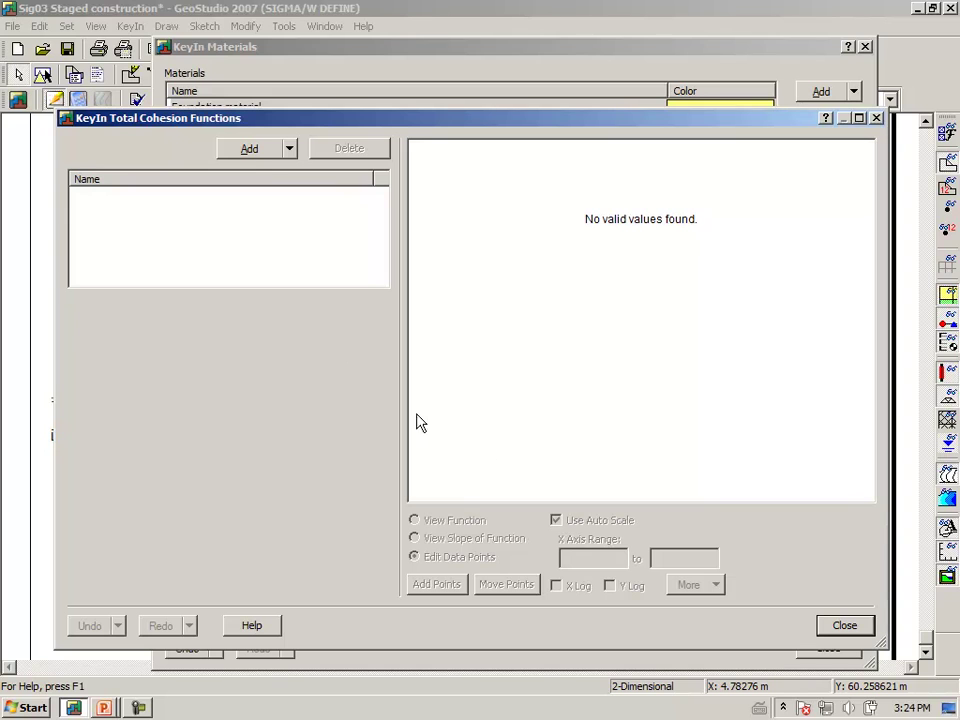
click(250, 150)
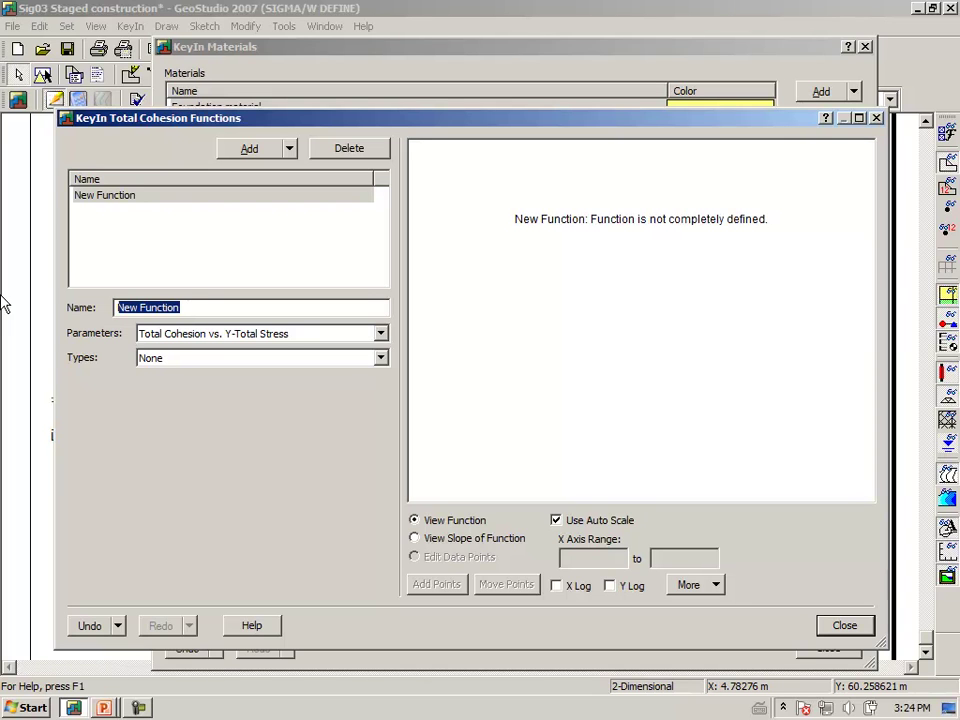
text(Undrained stre)
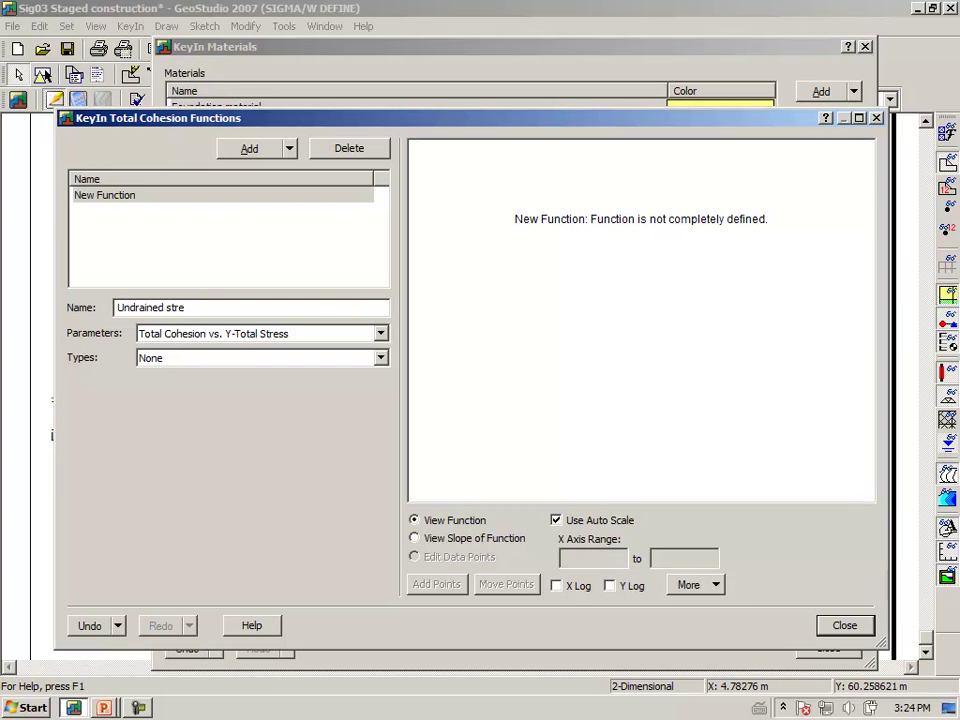
text(ngth)
Examine the parameter options available for the Undrained strength function, including Total Cohesion vs. Y
click(380, 334)
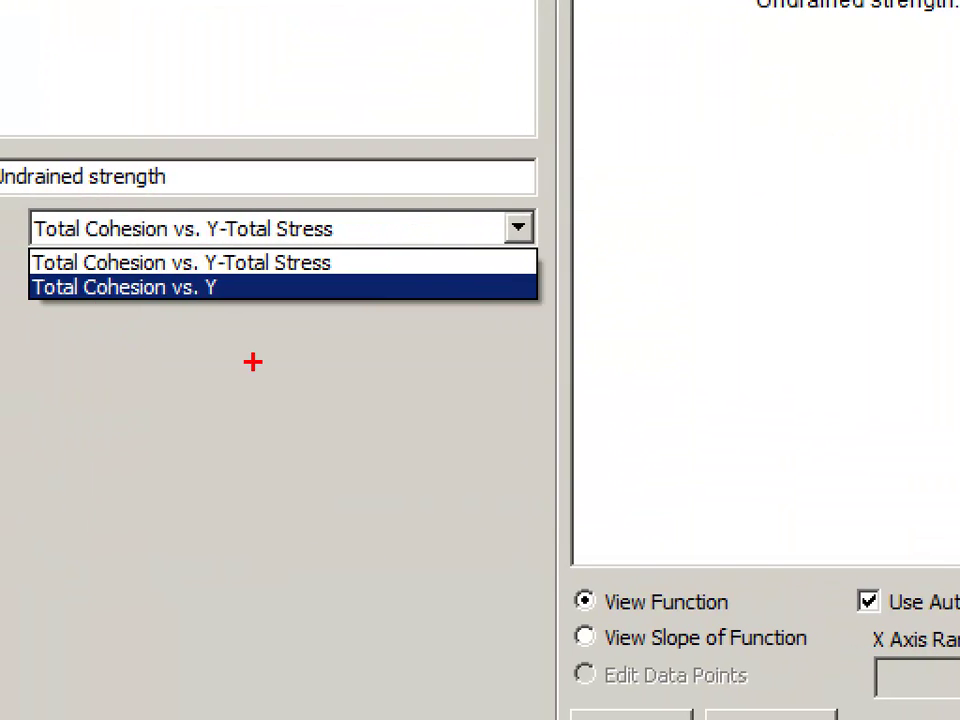
mouse_move(44, 326)
mouse_down()
mouse_move(204, 316)
mouse_move(235, 299)
mouse_up()
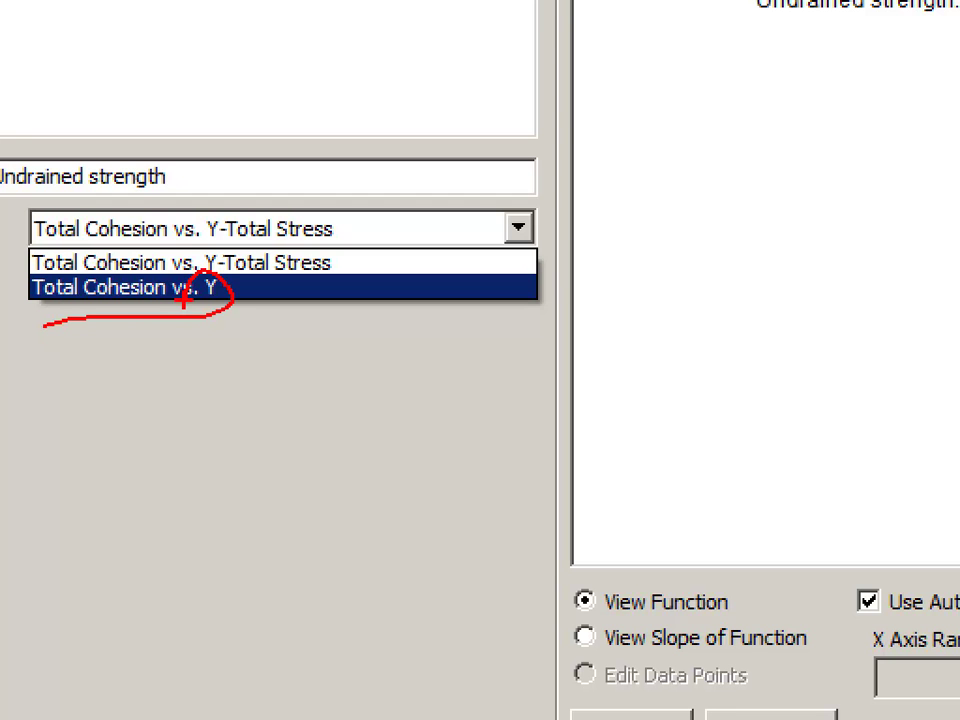
key(Escape)
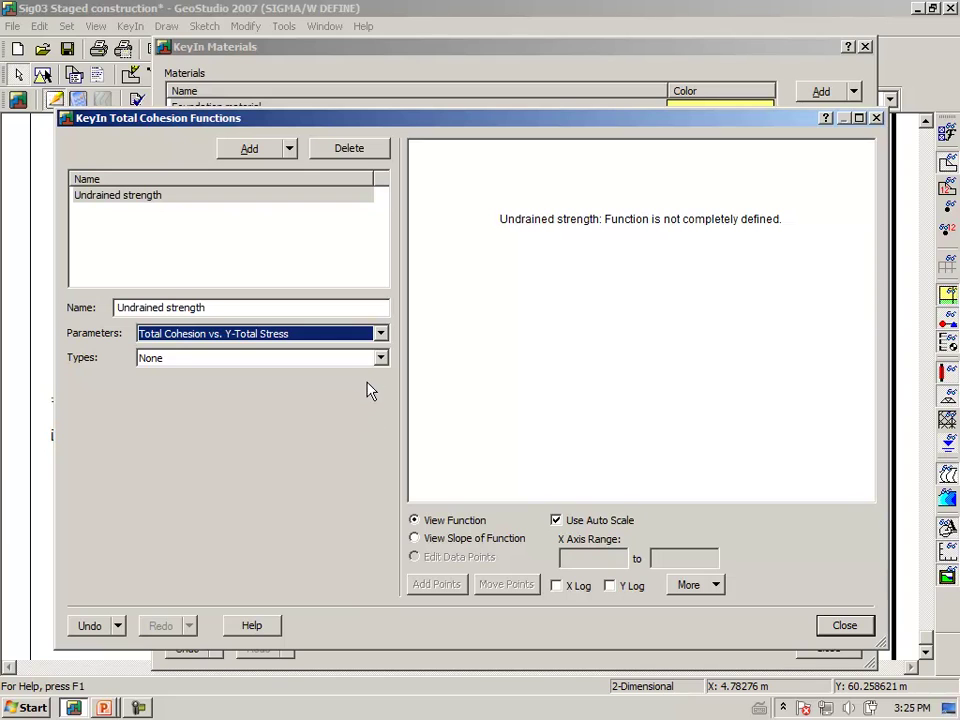
Set the Undrained strength type to Spline Data Point Function and enter cohesion points of 100 kPa at 20 and 500 kPa at 0
click(381, 361)
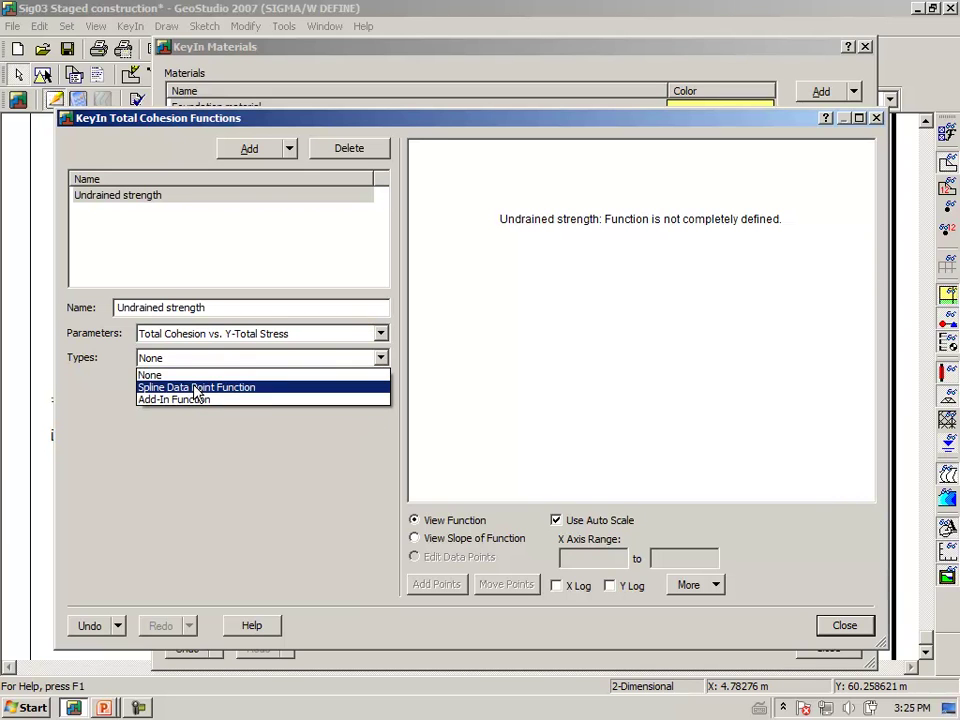
click(200, 387)
click(79, 484)
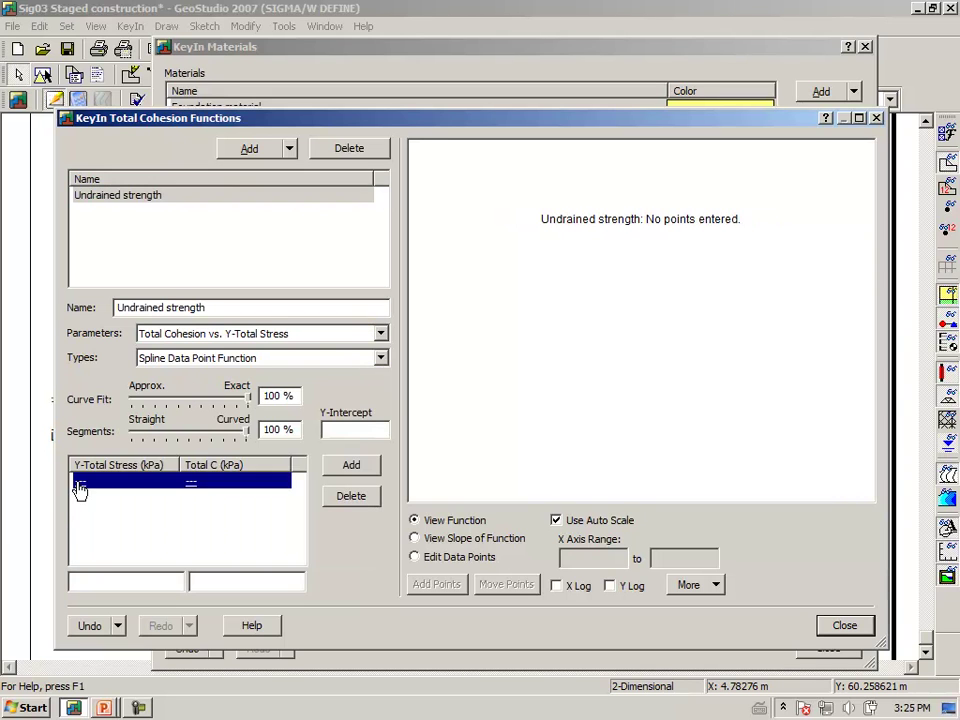
click(100, 580)
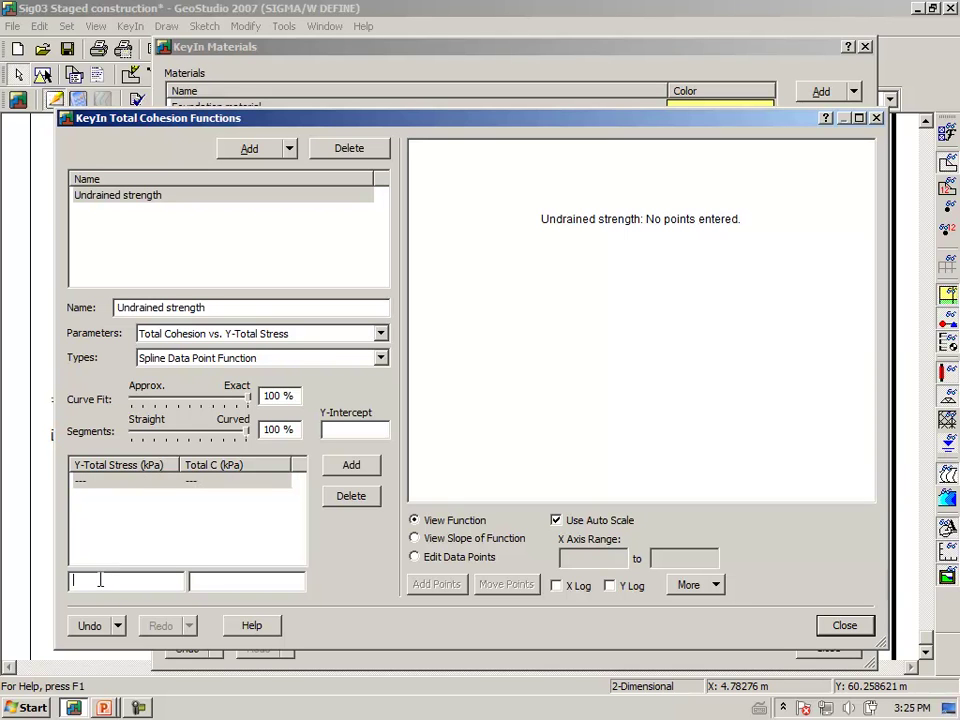
text(20)
key(Tab)
text(100)
key(Return)
text(0)
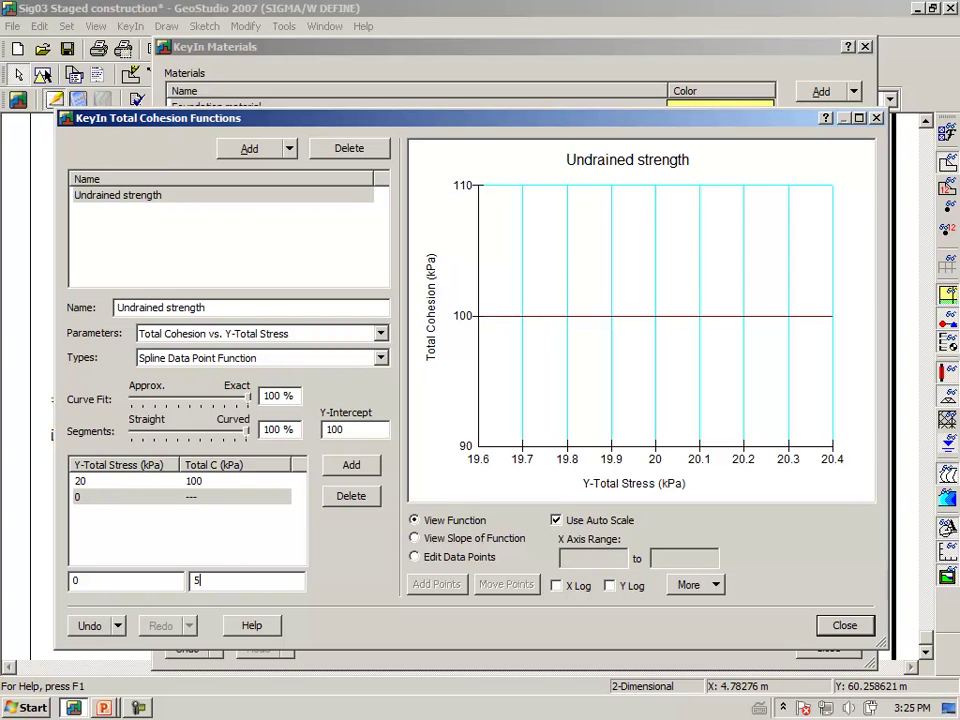
text(00)
key(Return)
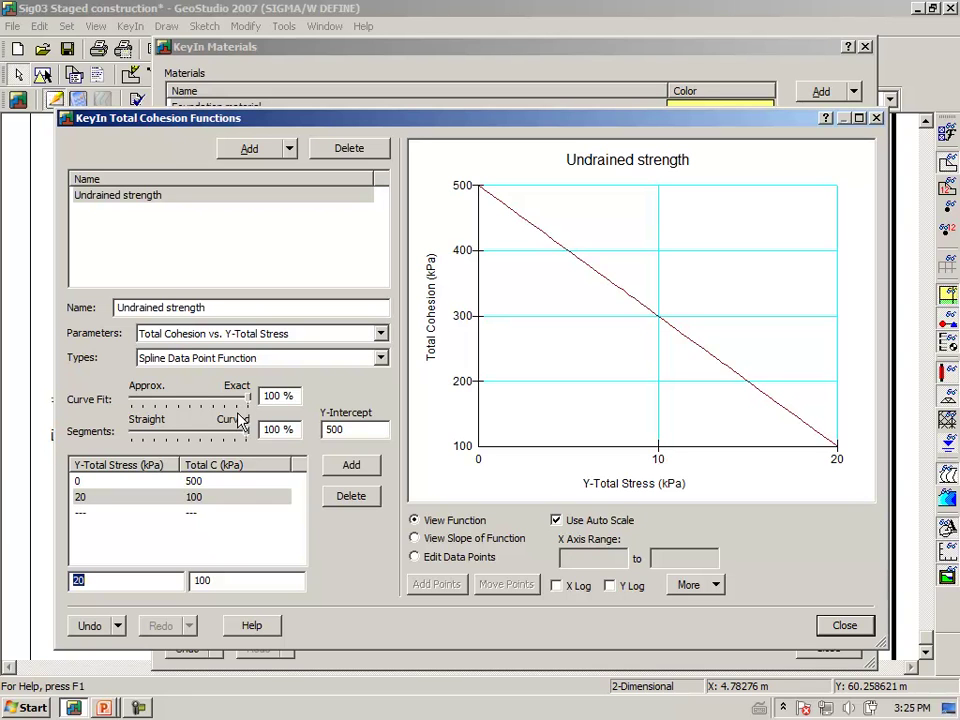
Finish editing the cohesion function and assign Undrained strength as the Foundation material's Total Cohesion function
click(841, 627)
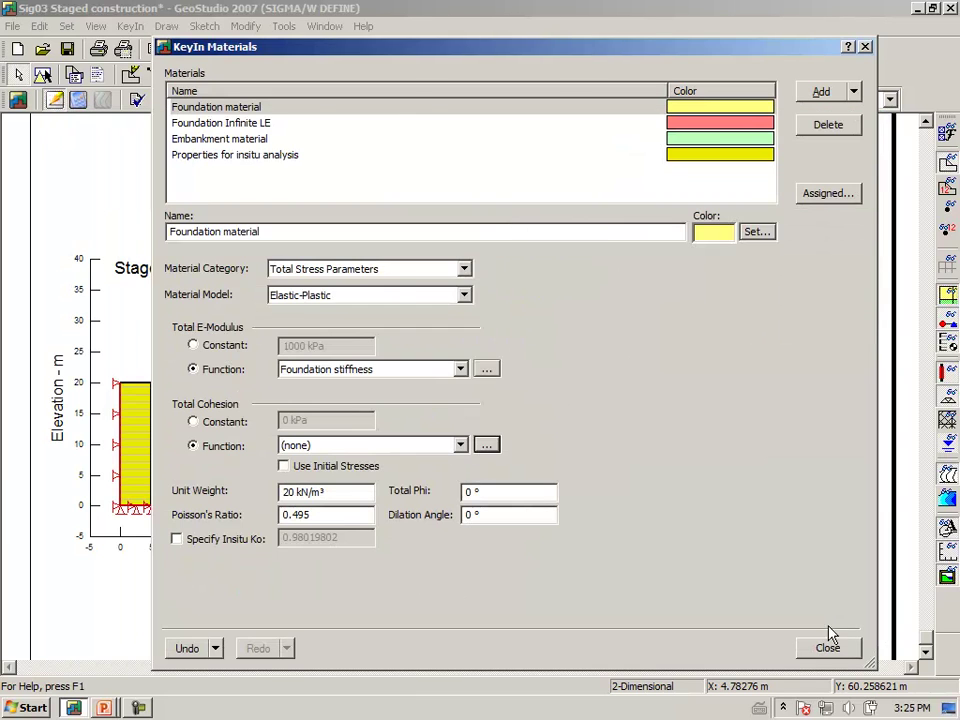
click(459, 446)
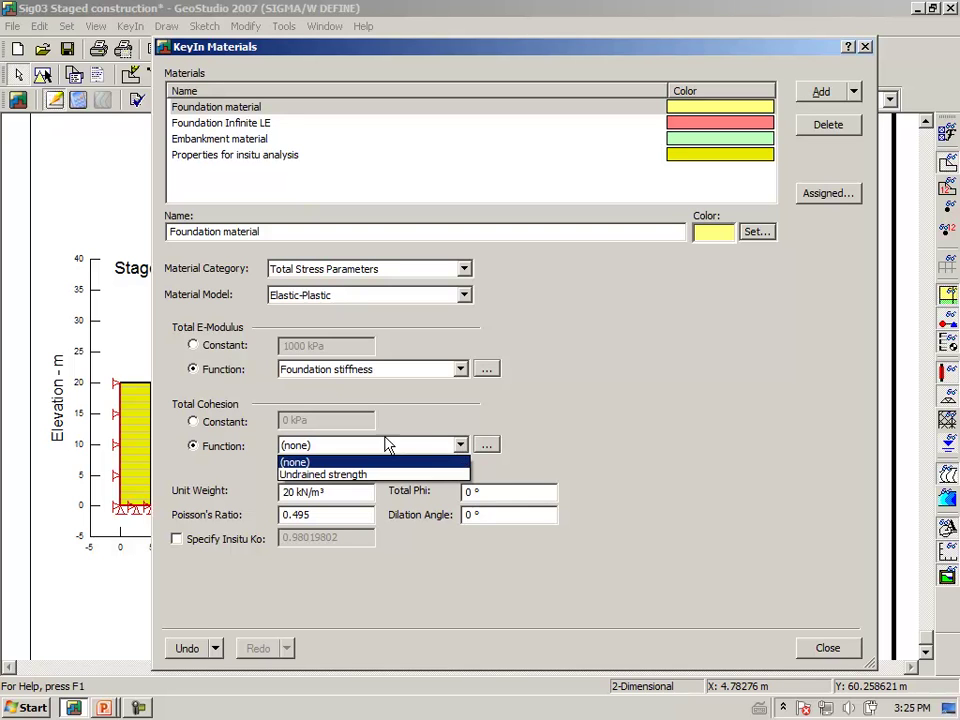
click(349, 475)
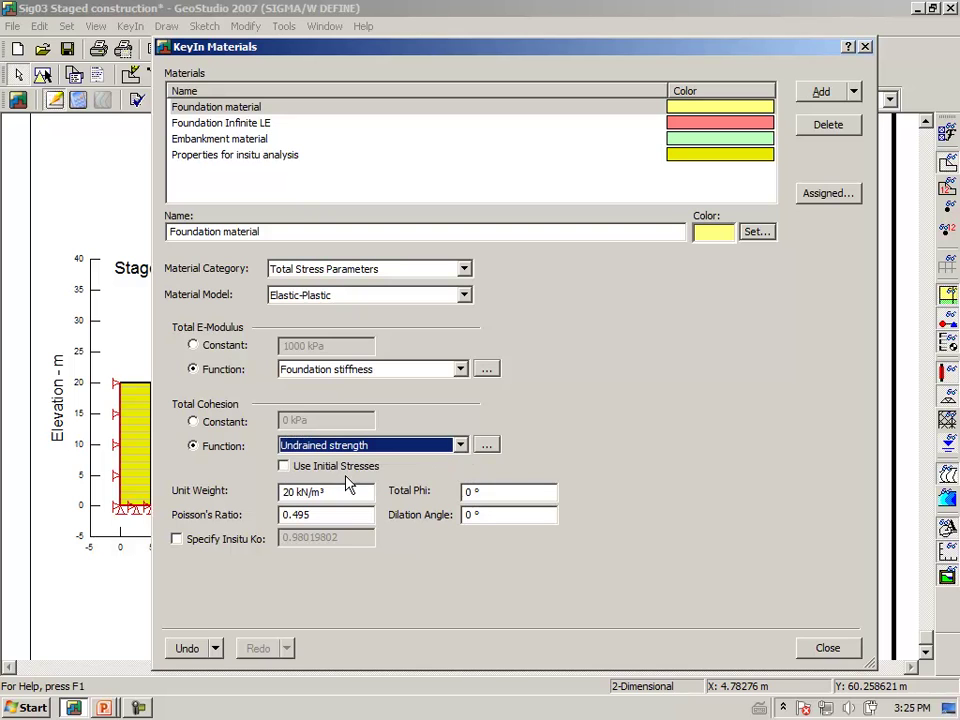
Check the Poisson's ratio specified for the Foundation material
click(282, 516)
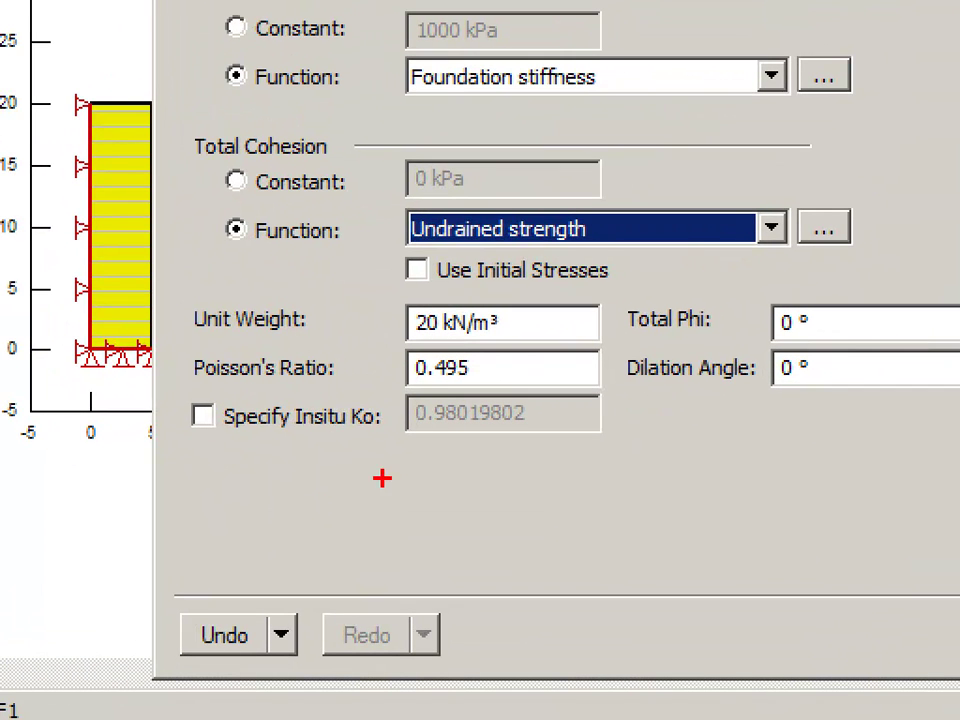
mouse_move(362, 400)
mouse_down()
mouse_move(383, 422)
mouse_move(425, 394)
mouse_move(481, 394)
mouse_move(495, 376)
mouse_move(453, 343)
mouse_move(418, 334)
mouse_move(368, 362)
mouse_up()
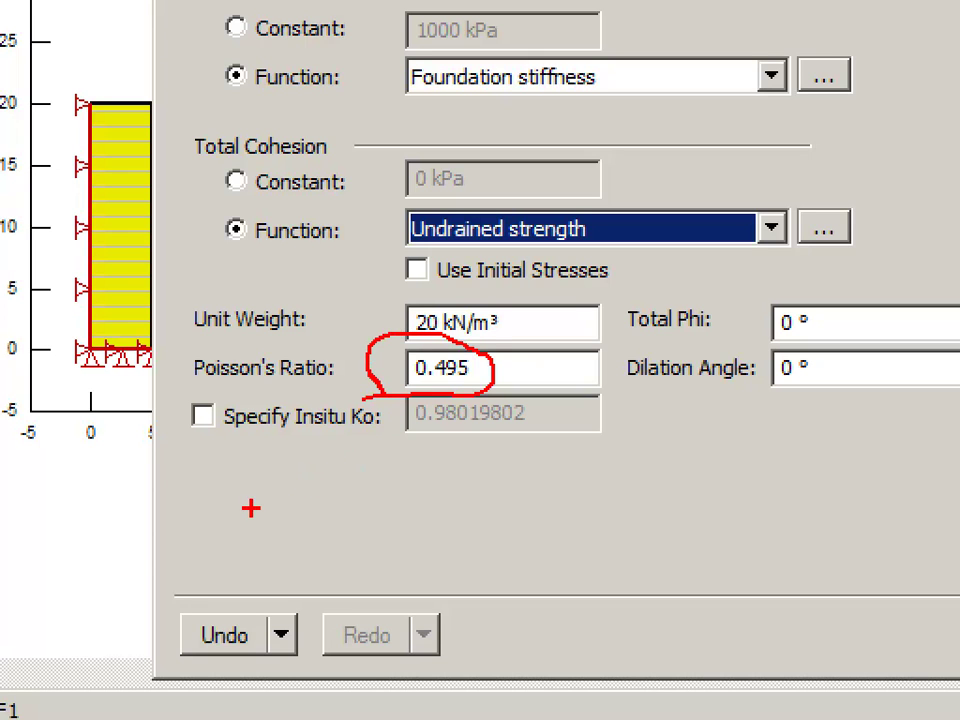
key(Escape)
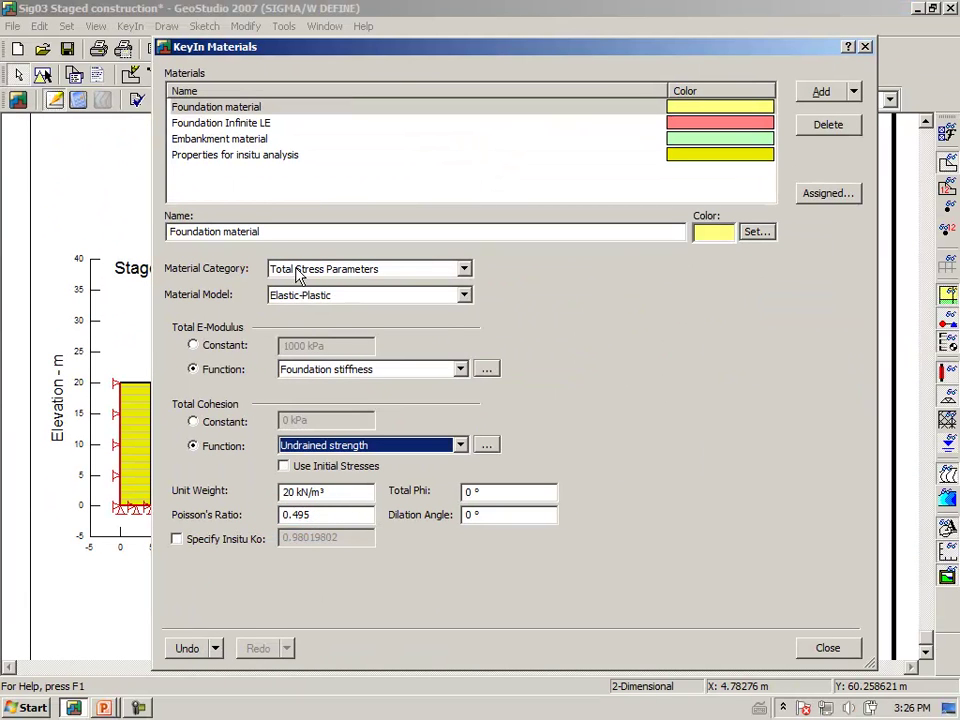
Switch the Foundation Infinite LE material's Total E-Modulus from a constant to the Foundation stiffness function
click(236, 124)
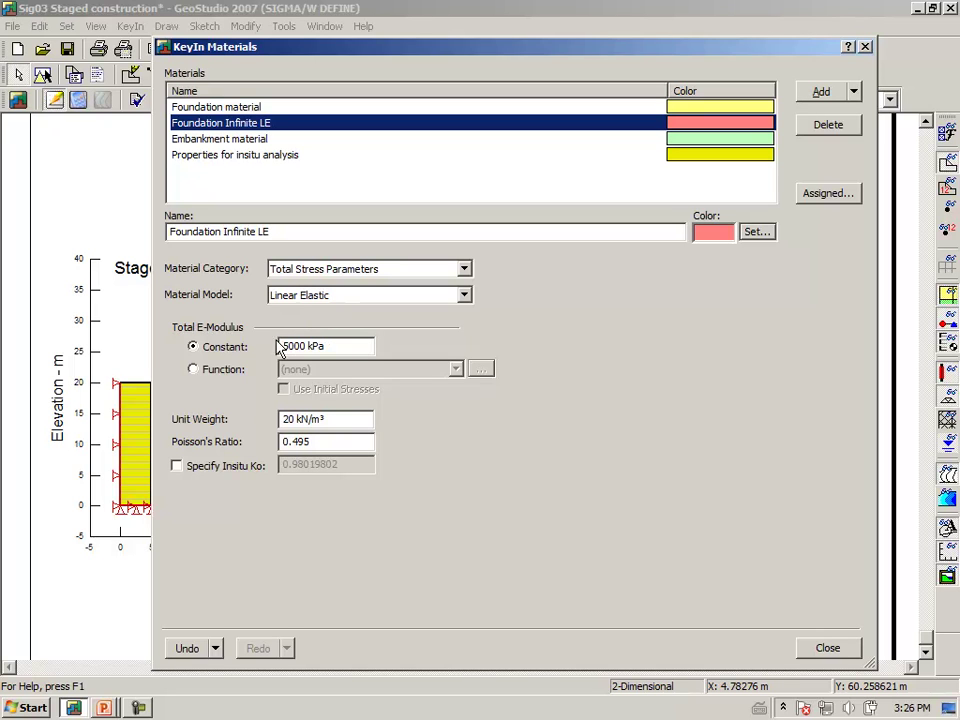
click(193, 370)
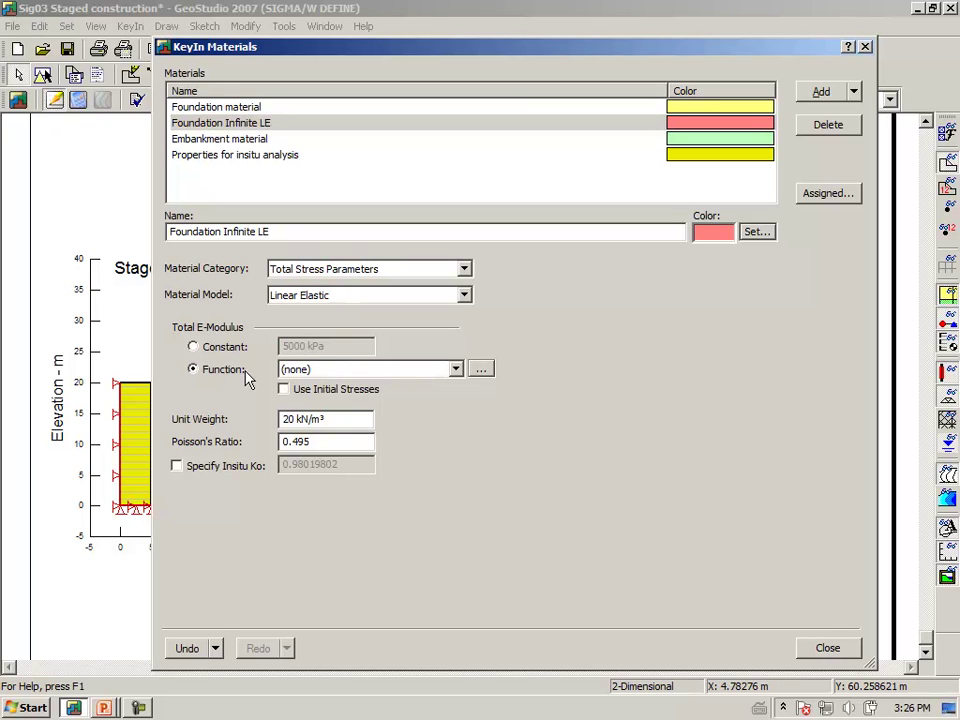
click(455, 370)
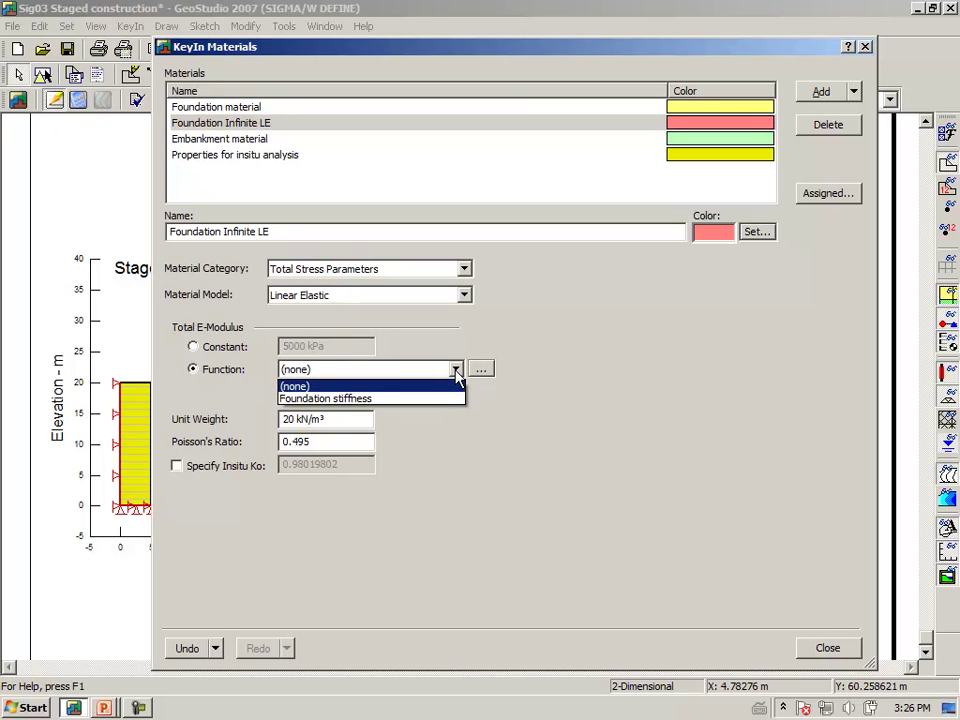
click(364, 399)
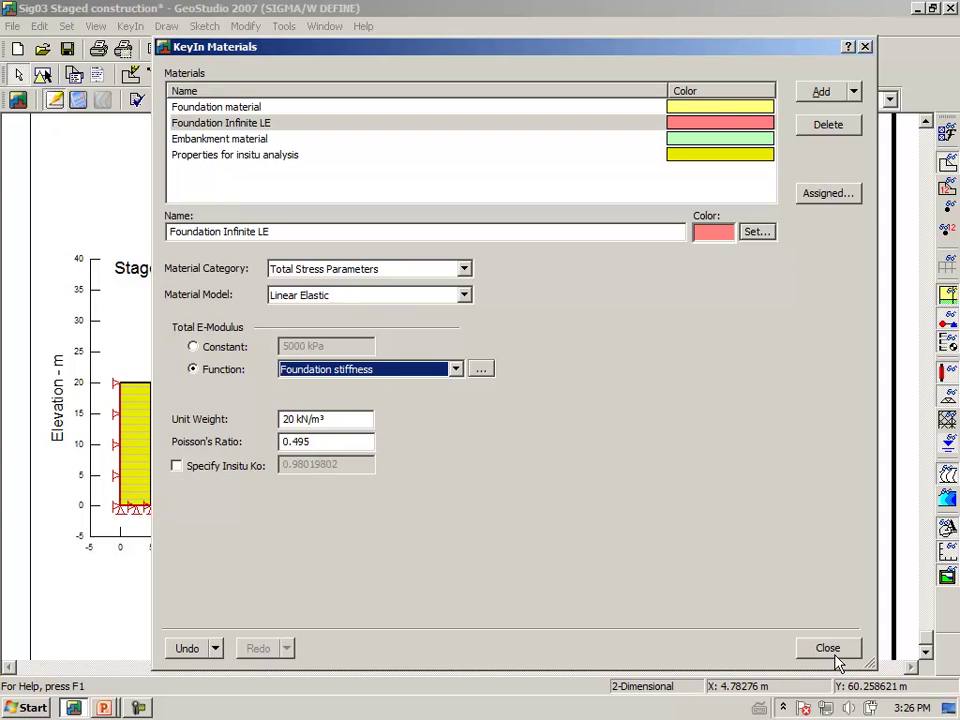
Examine the Embankment material's category, model, constant E-modulus and Poisson's ratio
click(198, 141)
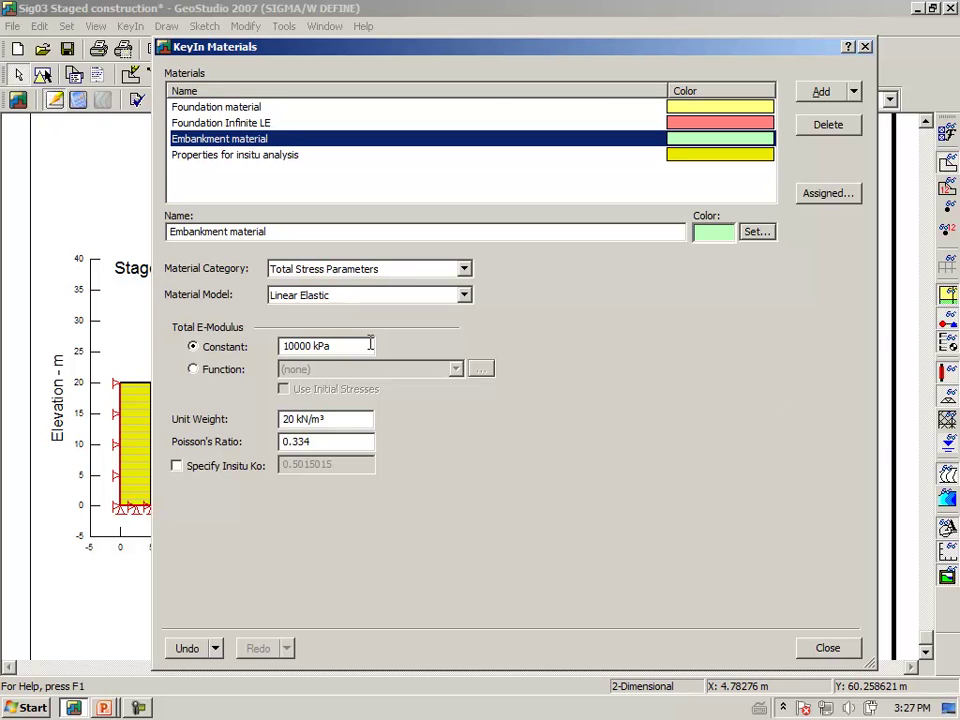
key(Escape)
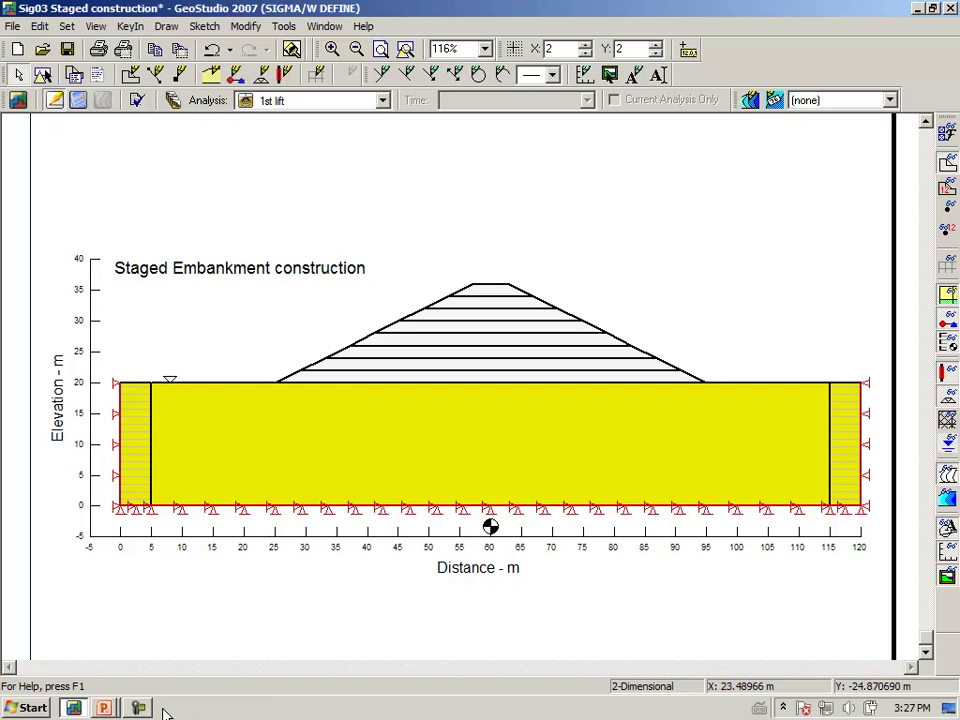
key(alt+k)
key(m)
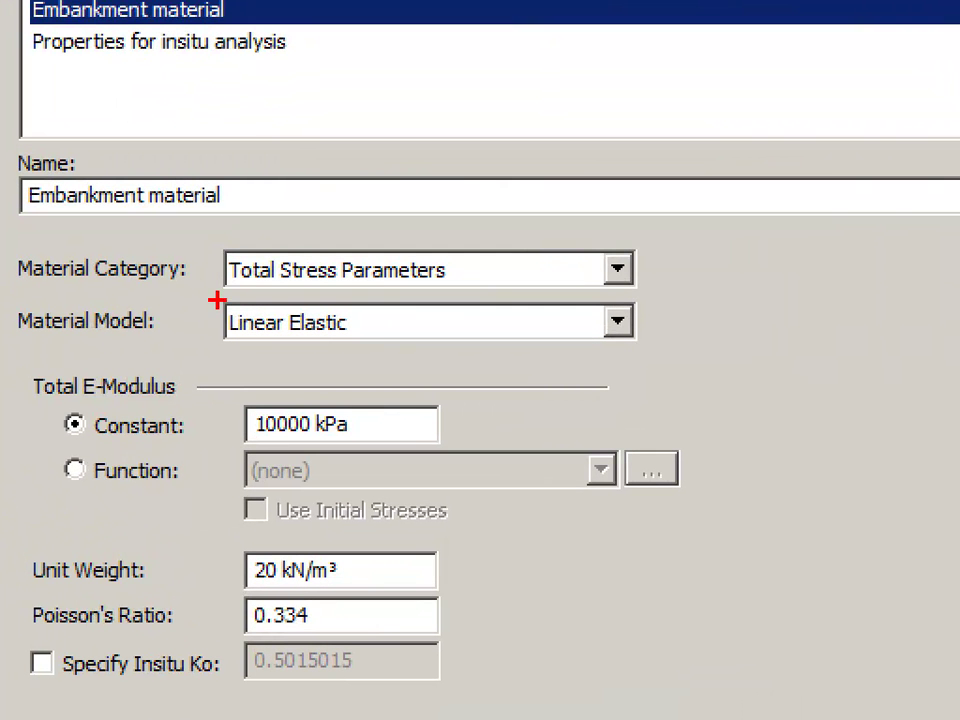
drag(262, 283, 460, 296)
drag(238, 360, 373, 361)
drag(66, 441, 325, 438)
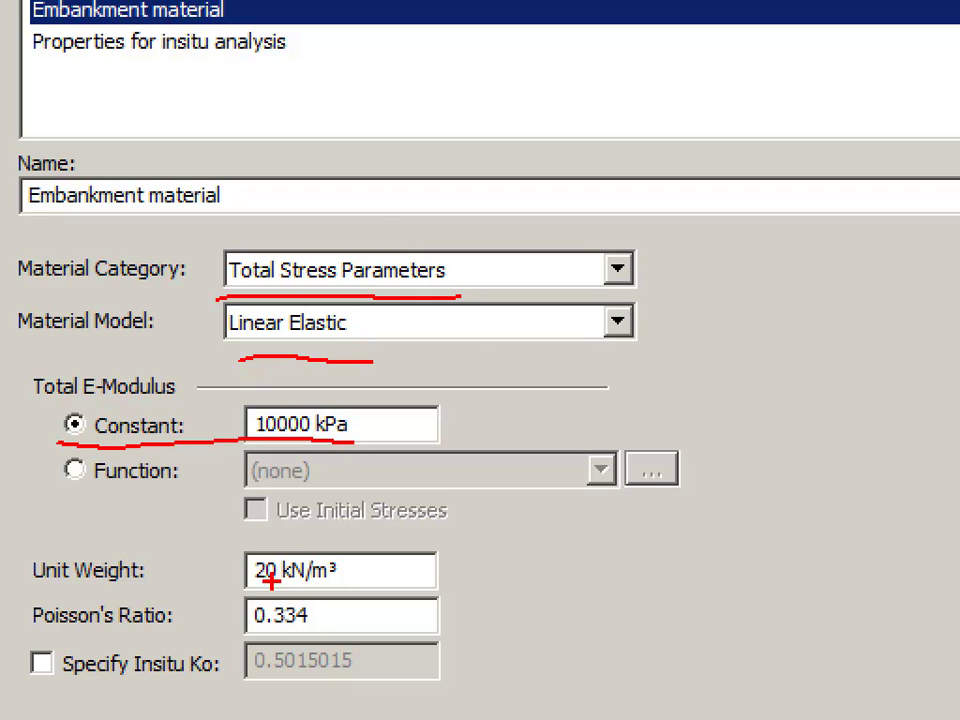
drag(189, 638, 310, 640)
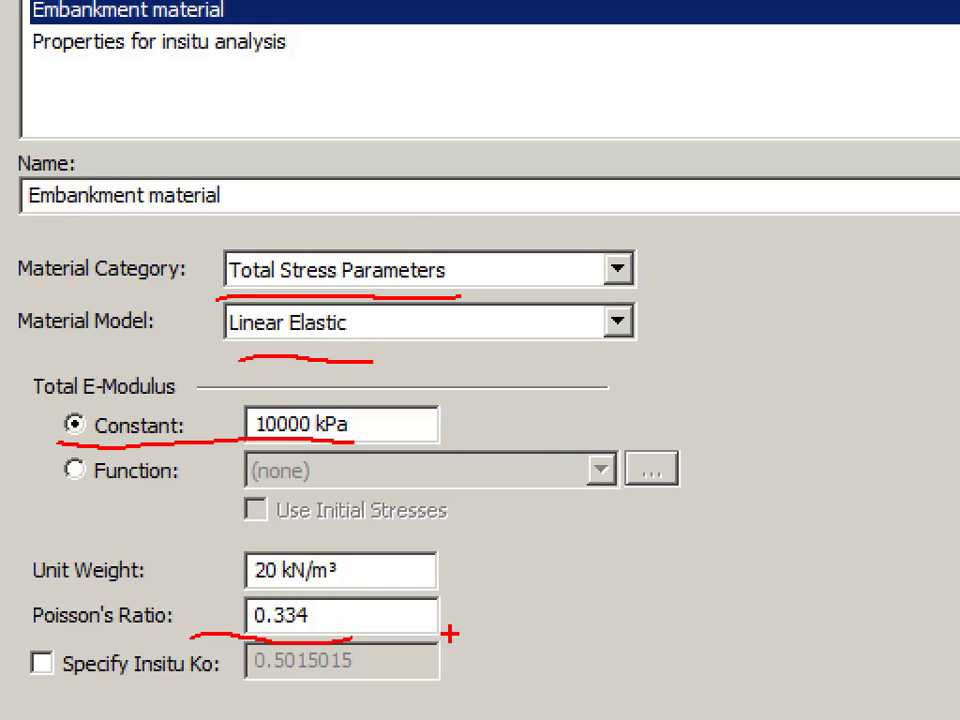
key(Escape)
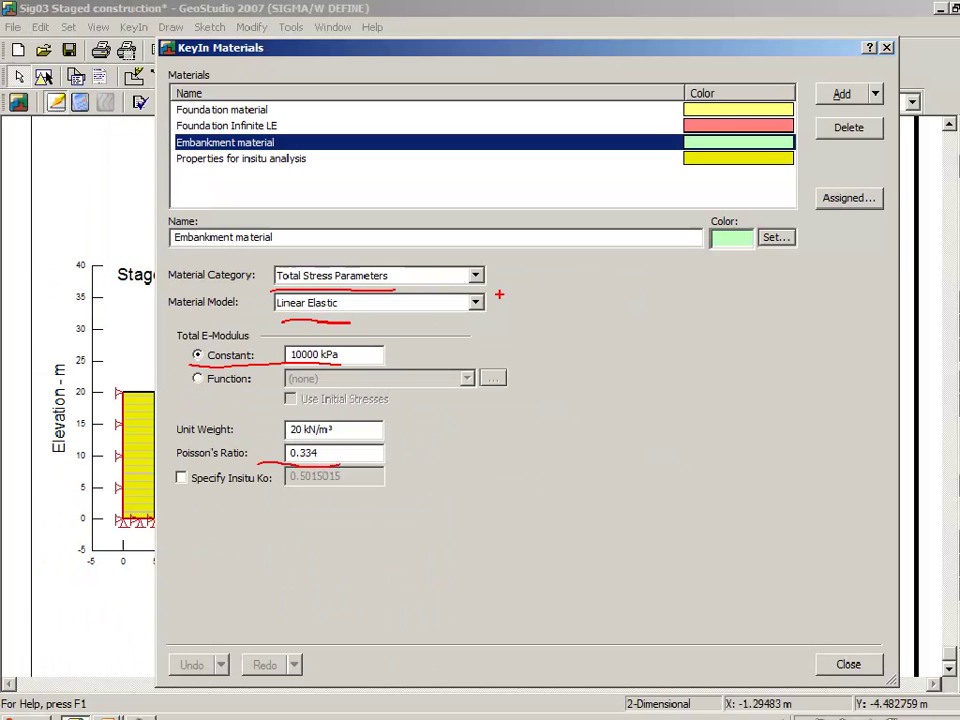
Assign the Foundation material to the large central foundation region of the 1st lift analysis
click(866, 48)
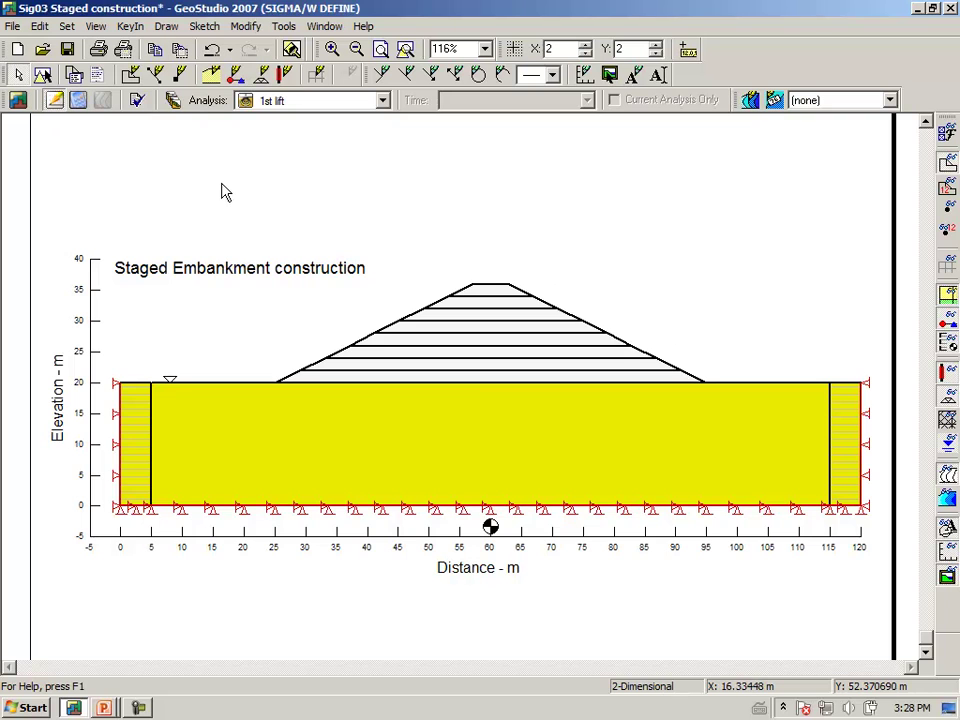
click(166, 26)
click(118, 118)
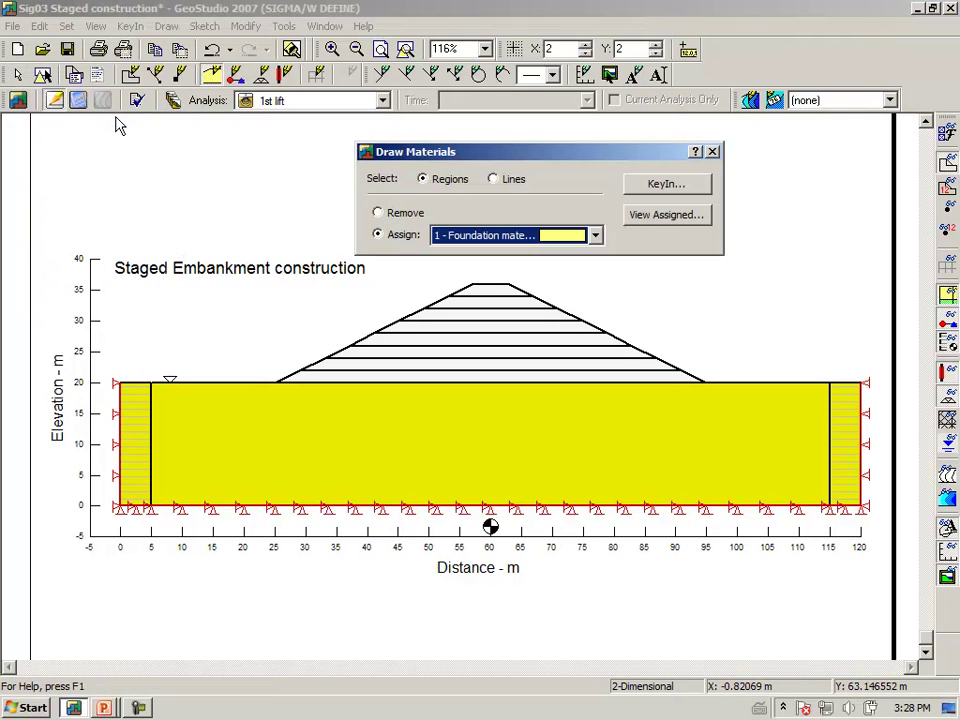
click(430, 477)
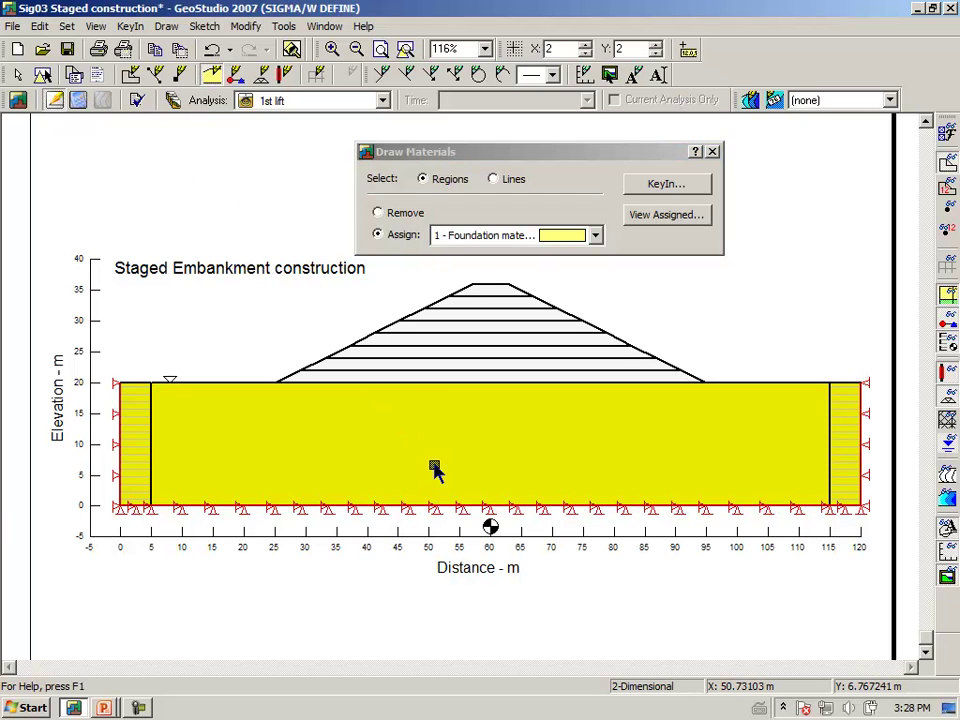
Assign the Foundation Infinite LE material to the two narrow regions at the outer ends of the foundation
click(595, 236)
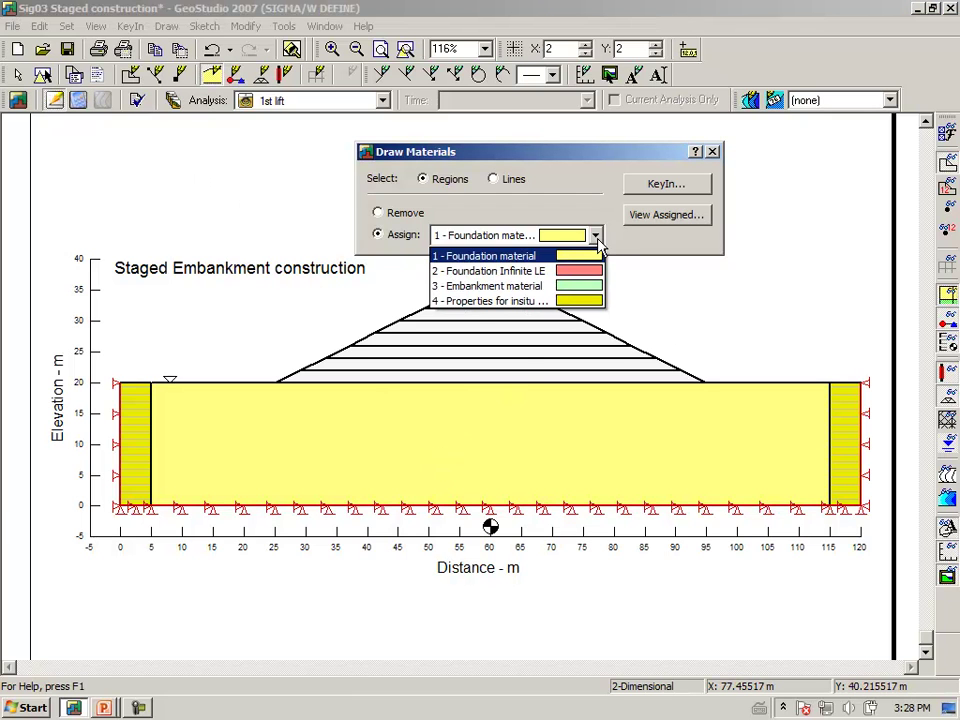
click(594, 270)
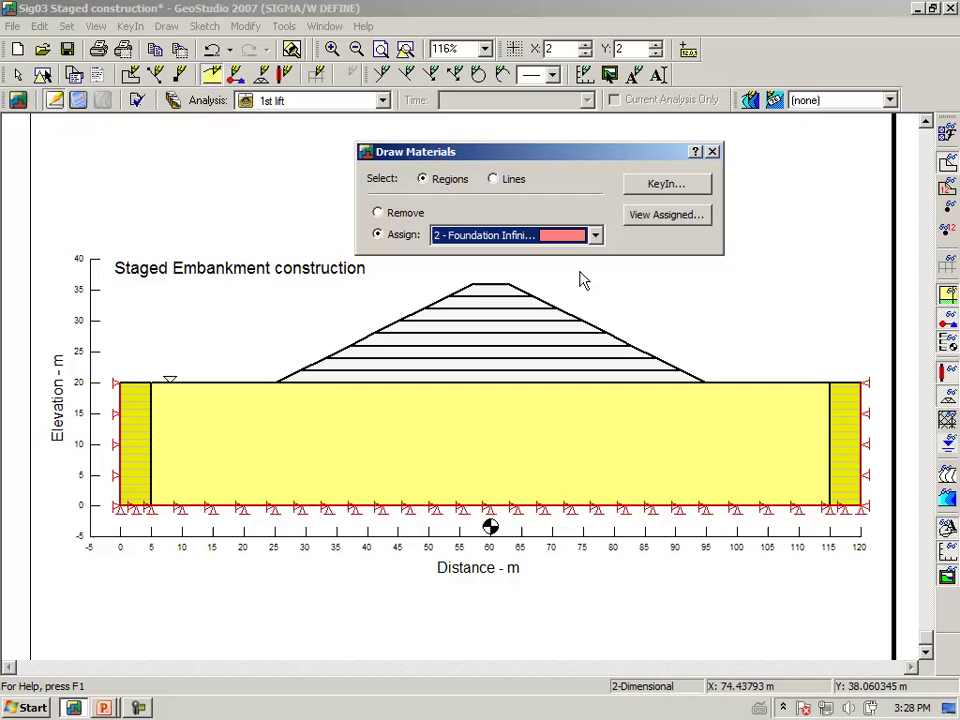
click(137, 466)
click(842, 468)
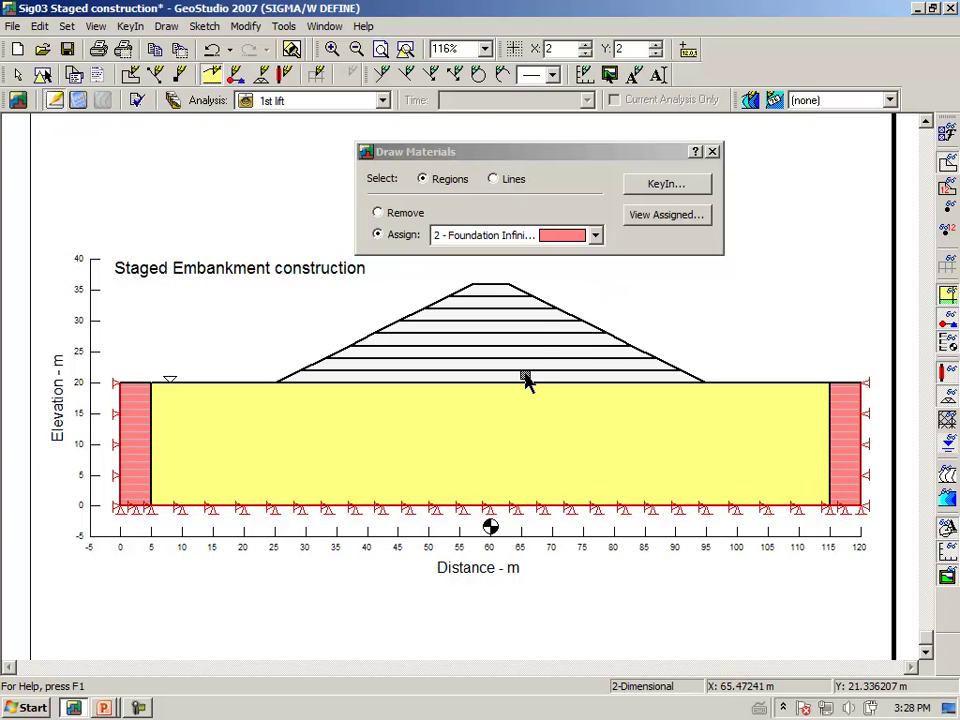
Assign the Embankment material to the lowest embankment layer and finish material assignment
click(595, 237)
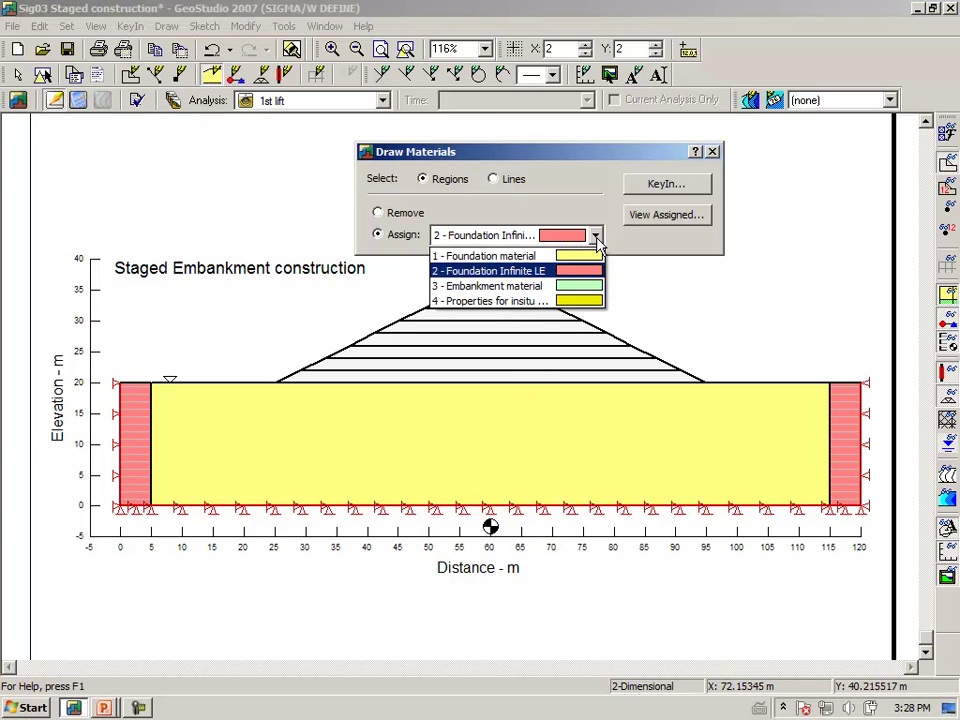
click(566, 287)
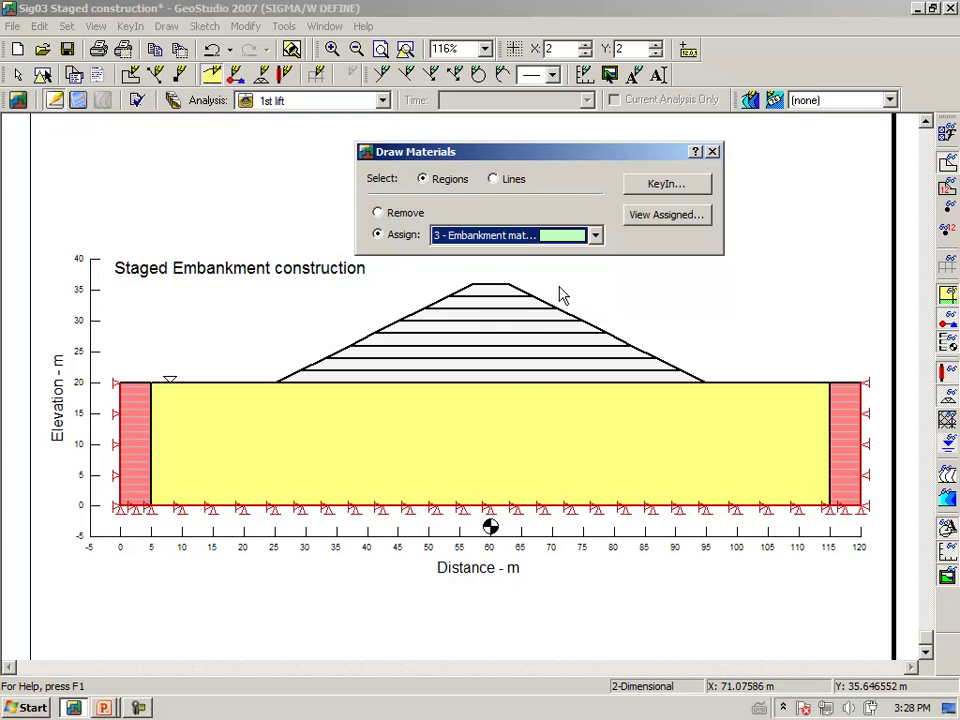
click(506, 376)
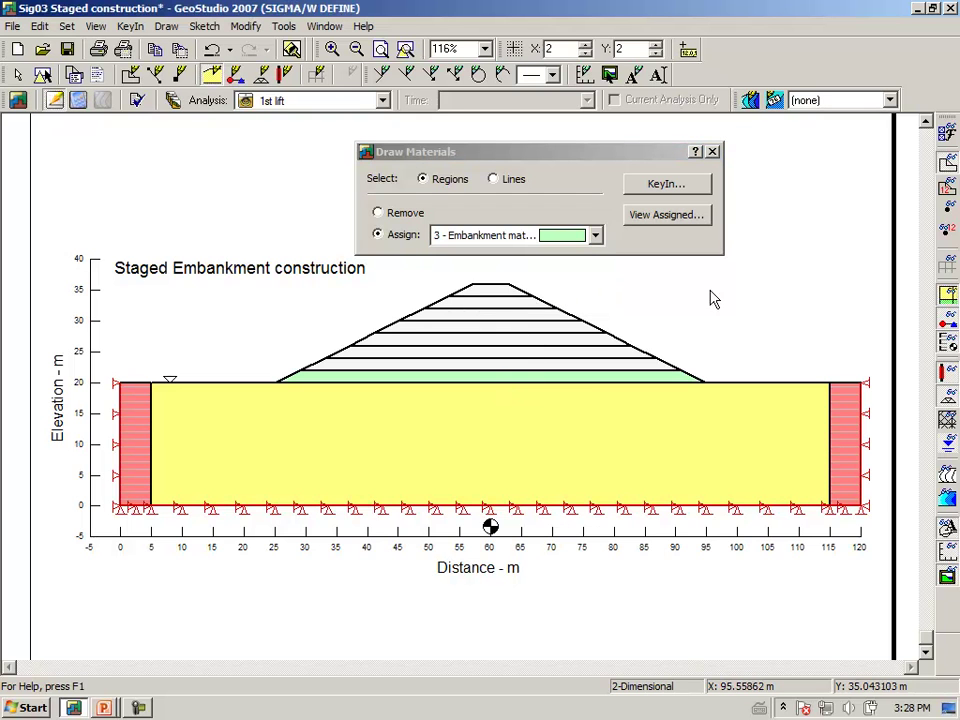
click(712, 151)
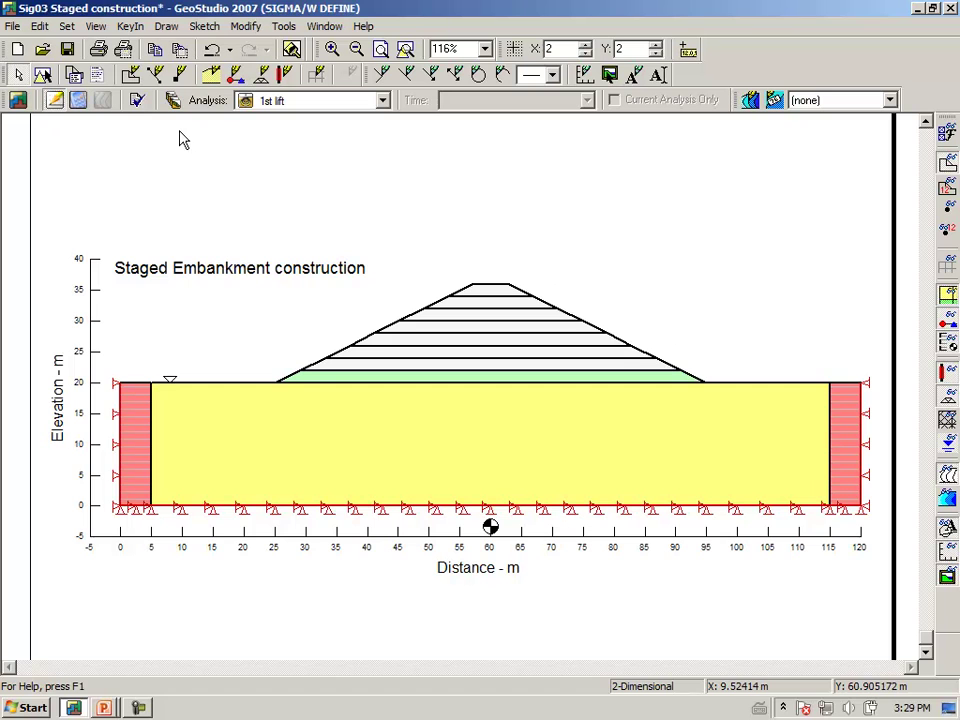
Apply the Fixed X/Y stress/strain boundary condition to both outer vertical edges of the foundation
click(166, 27)
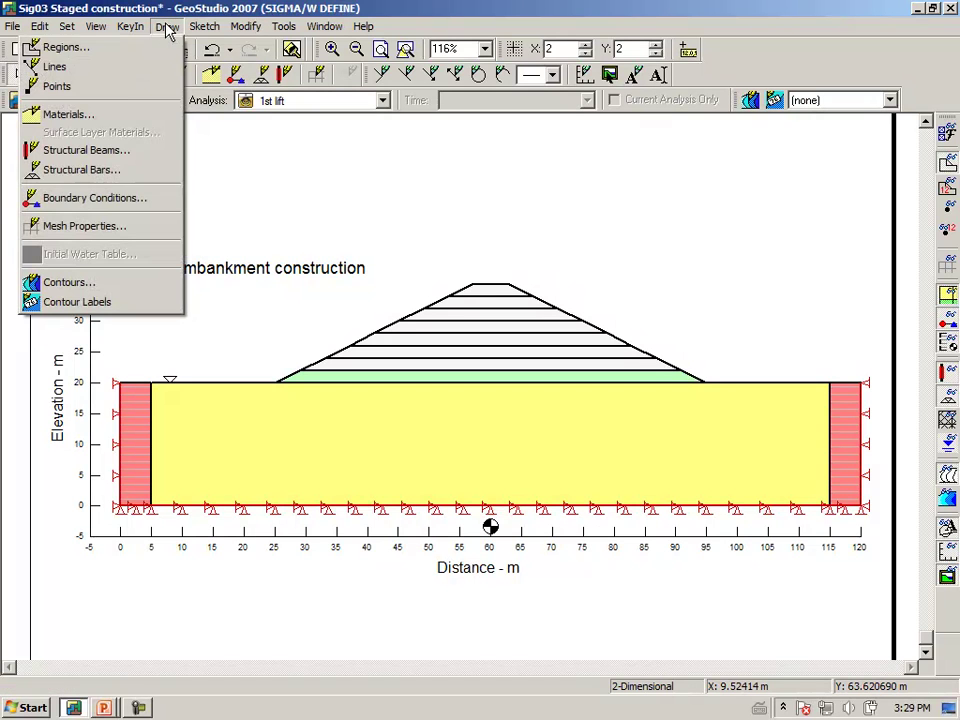
click(114, 200)
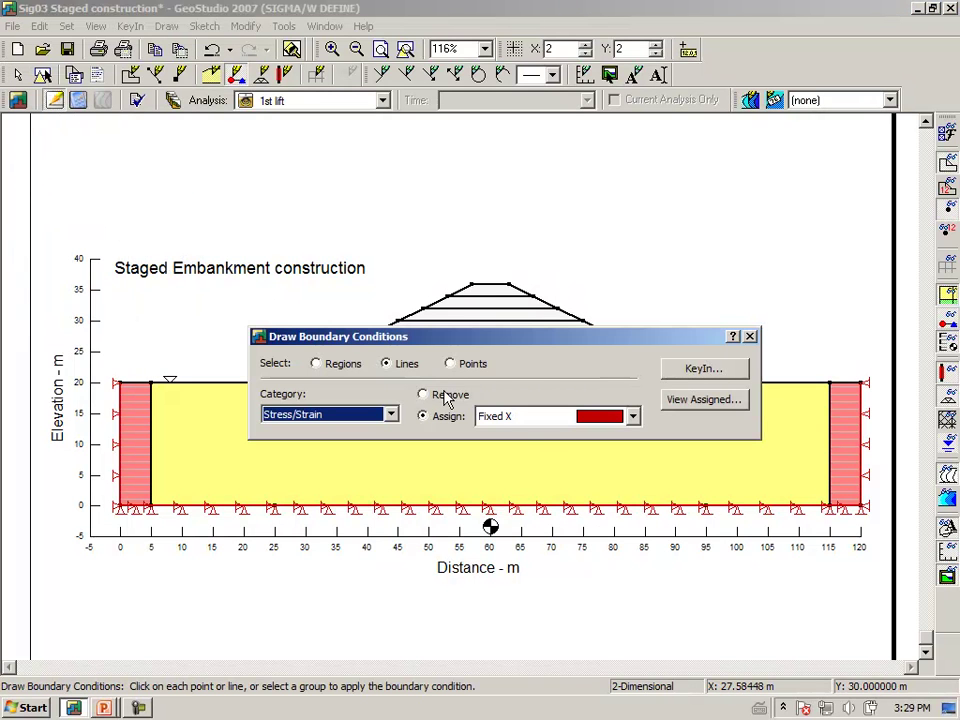
click(633, 417)
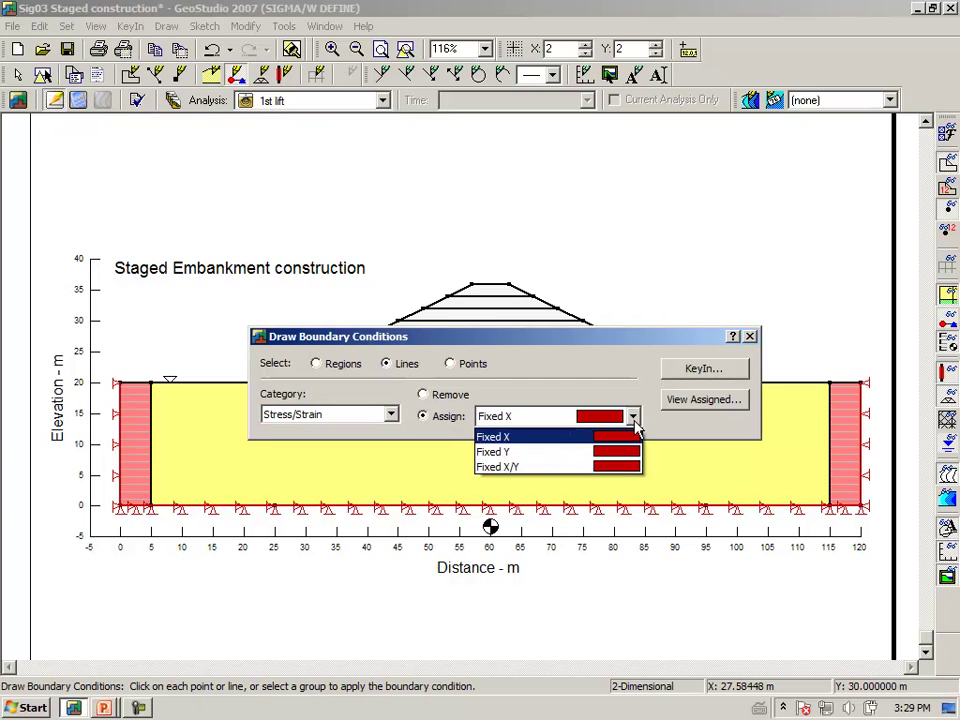
click(614, 467)
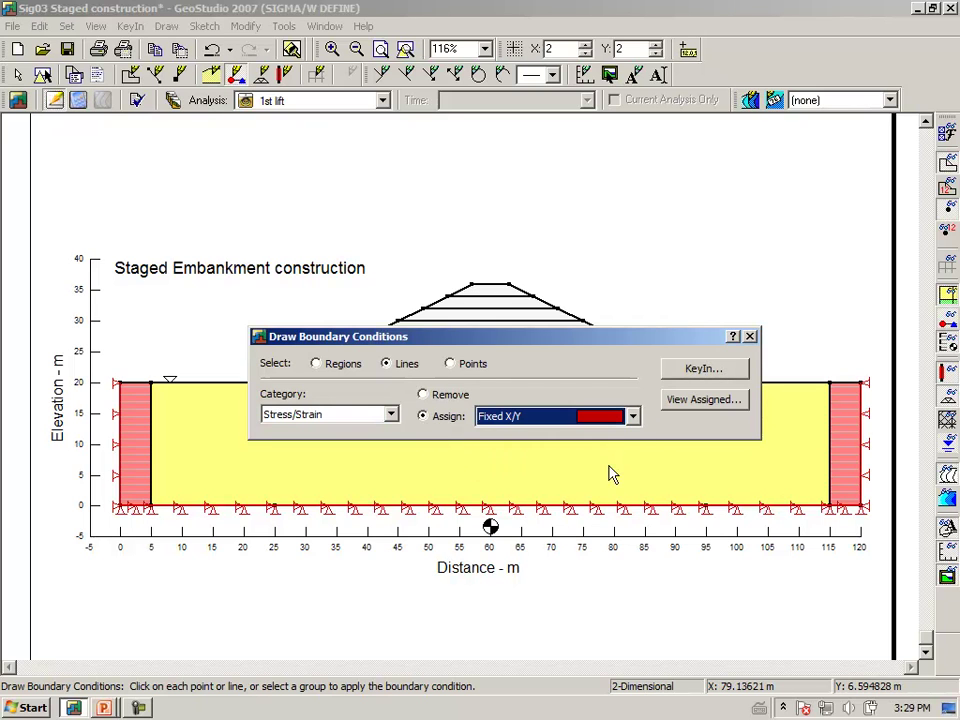
click(118, 454)
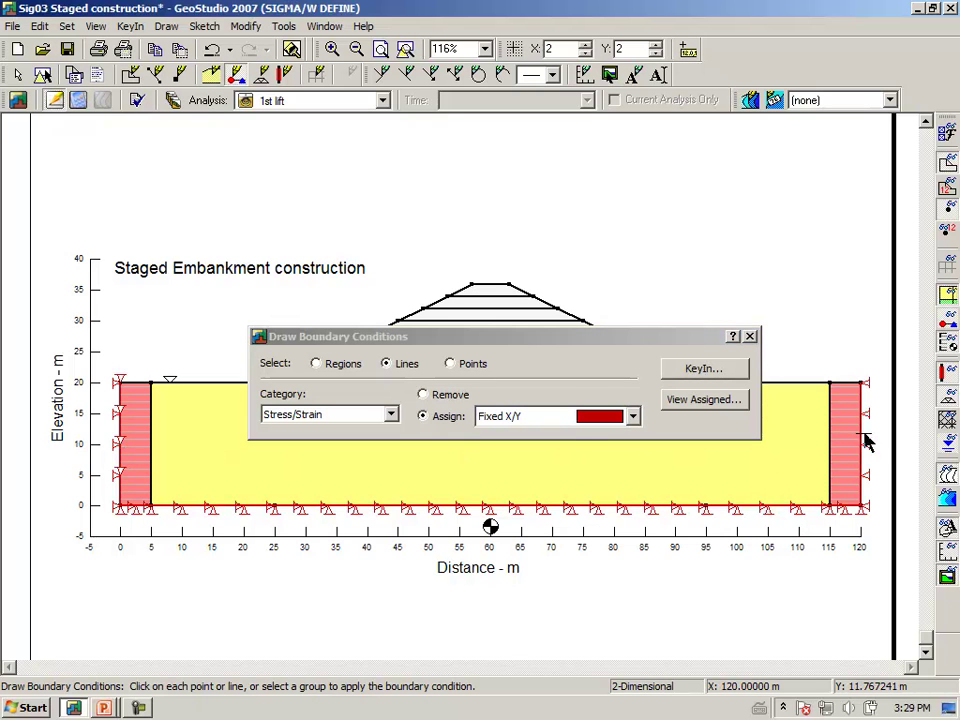
click(750, 336)
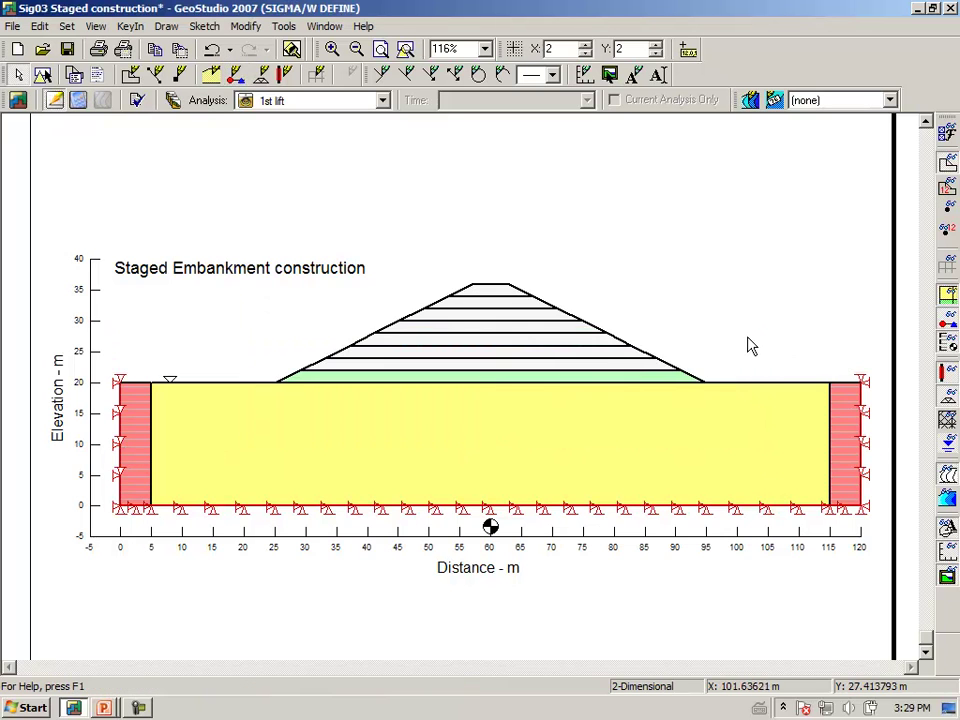
Verify the model data and give the 1st lift analysis a duration of 1 sec with 1 time step
click(137, 102)
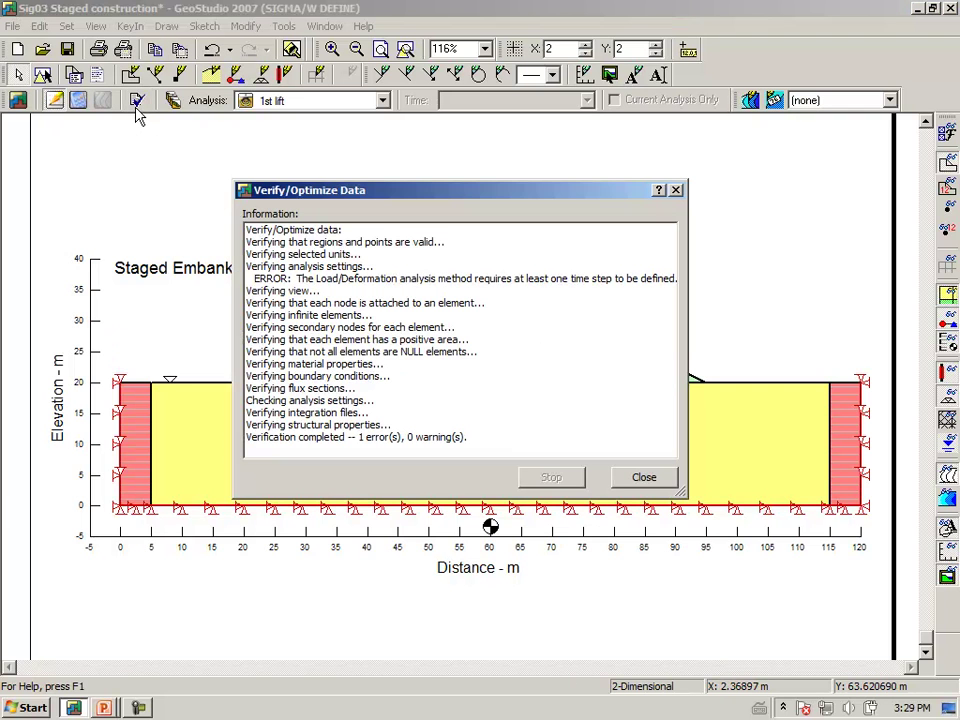
click(650, 478)
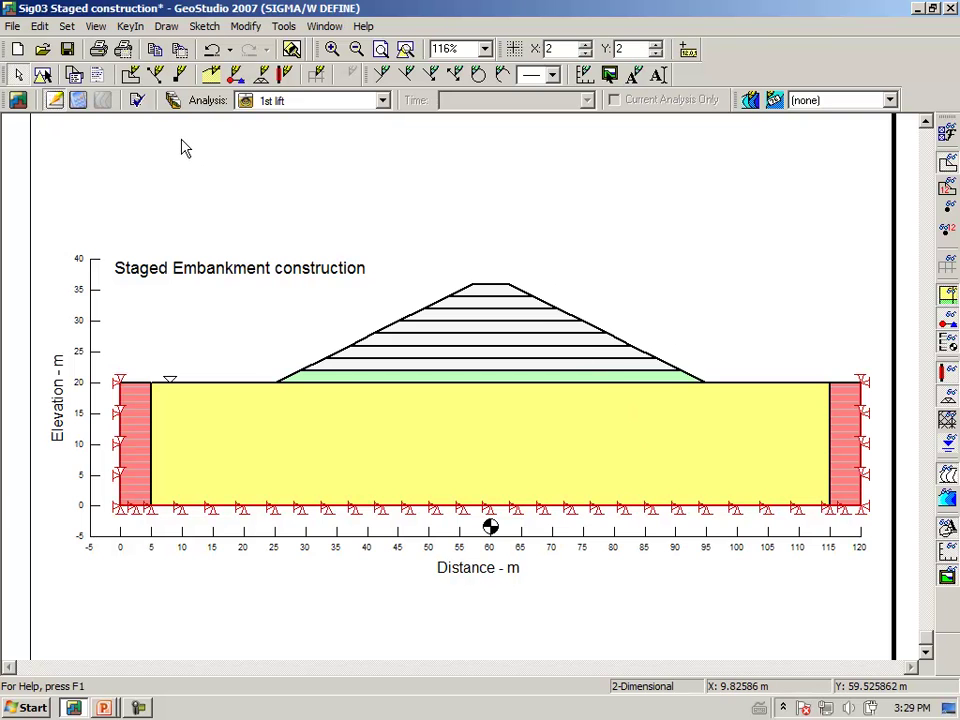
click(172, 101)
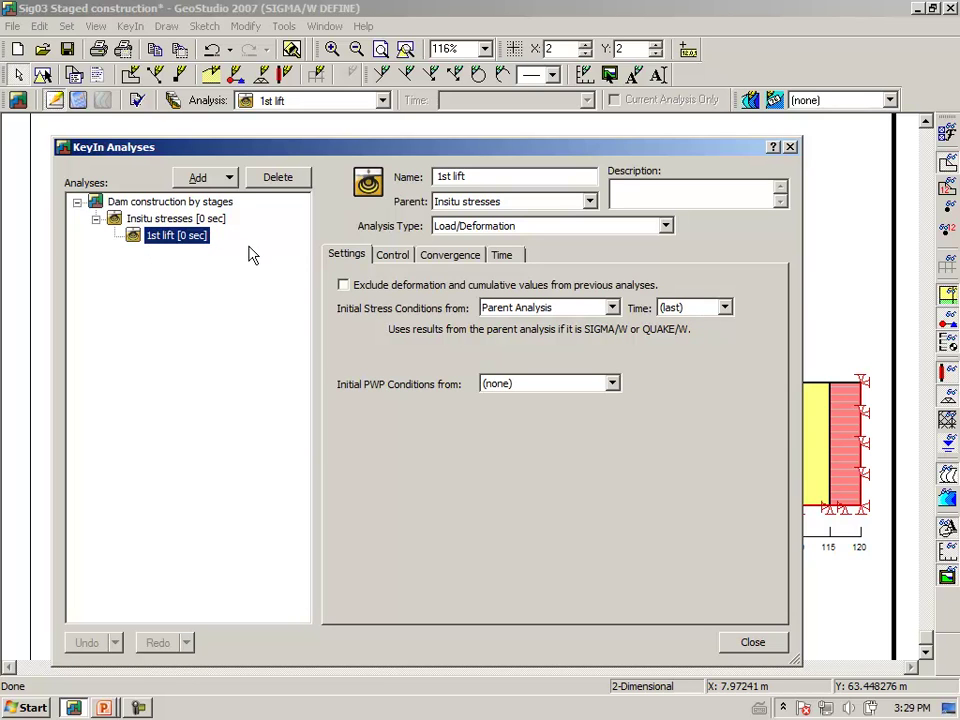
click(503, 256)
drag(428, 314, 344, 315)
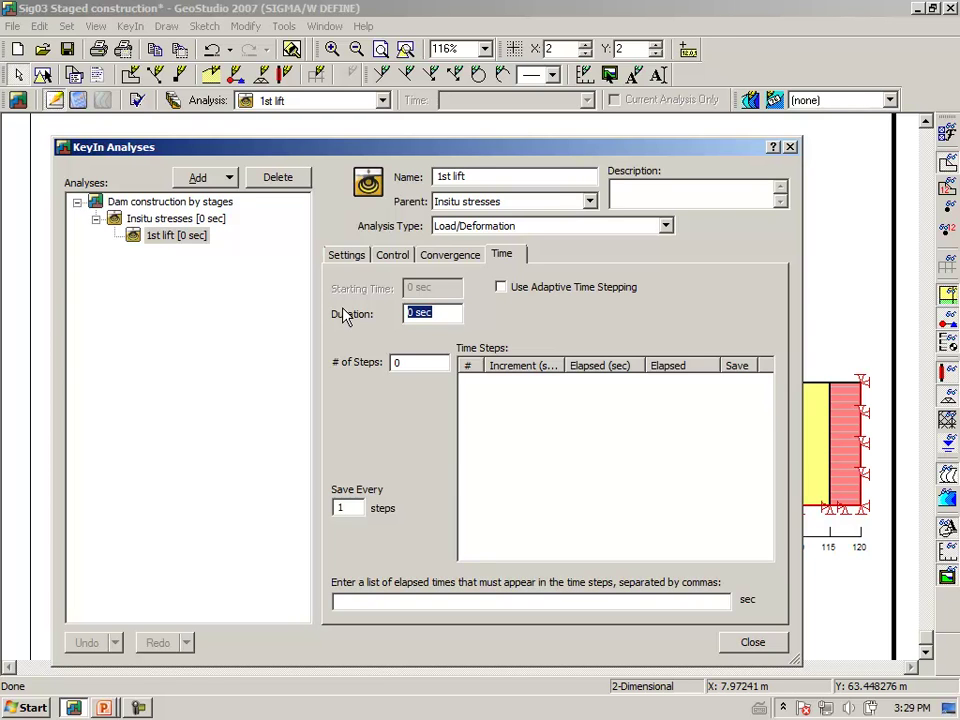
text(1)
drag(401, 366, 372, 372)
text(1)
key(Tab)
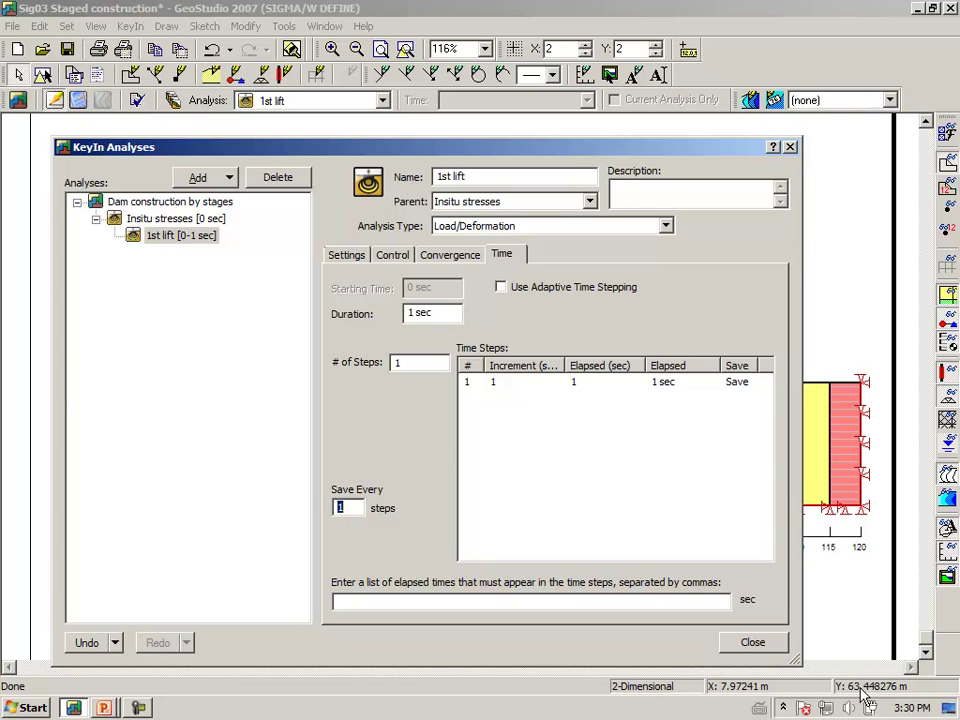
click(750, 643)
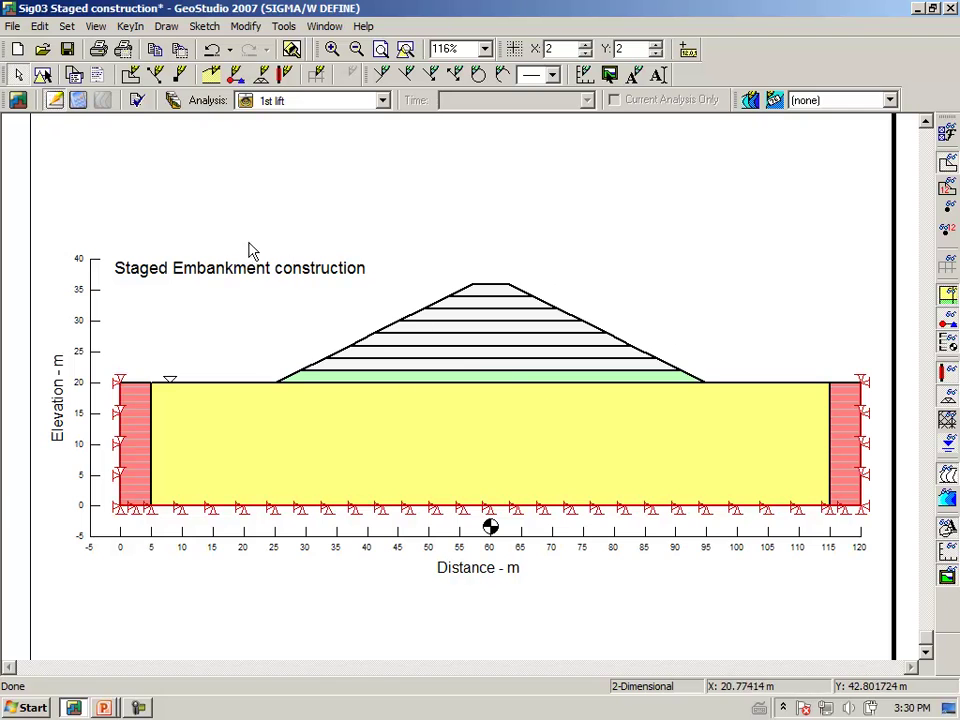
Verify the model data again and solve the 1st lift analysis, saving the current changes to the file
click(135, 101)
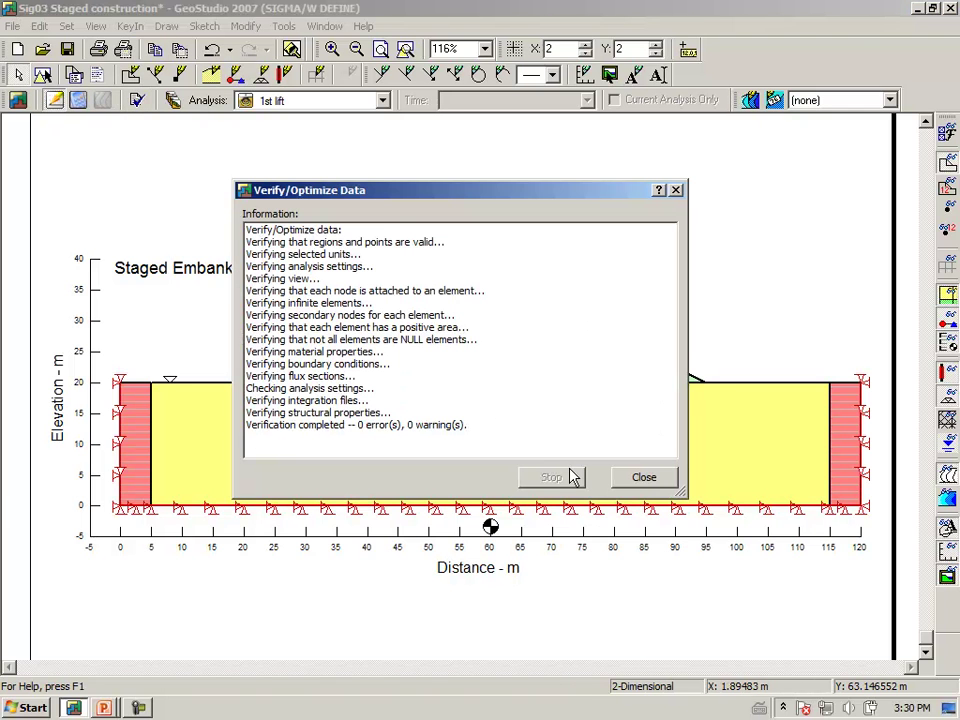
click(645, 478)
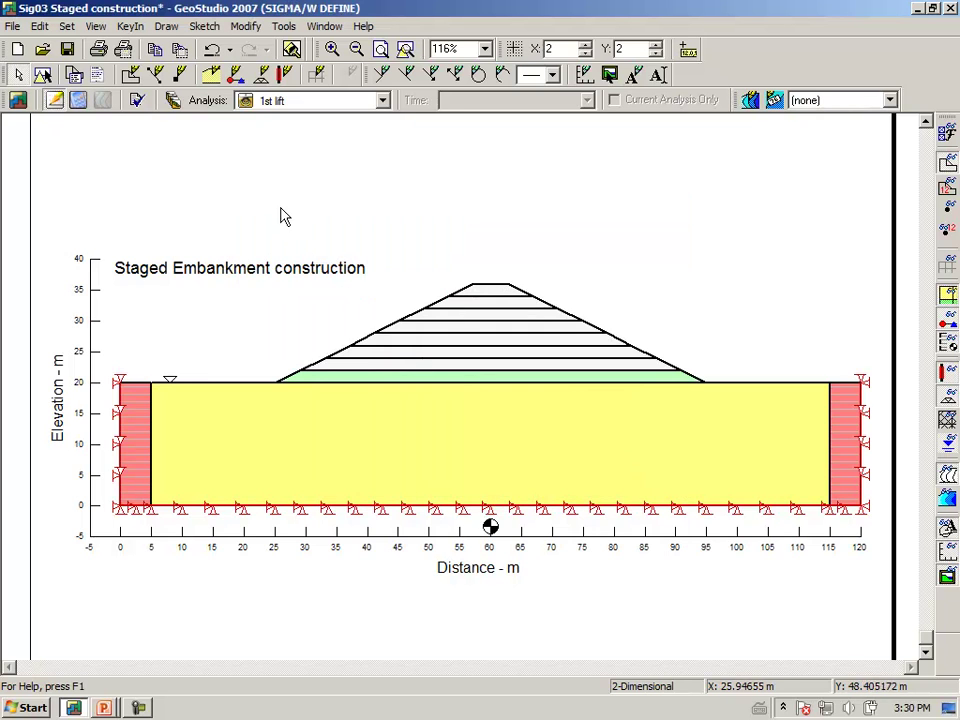
click(79, 104)
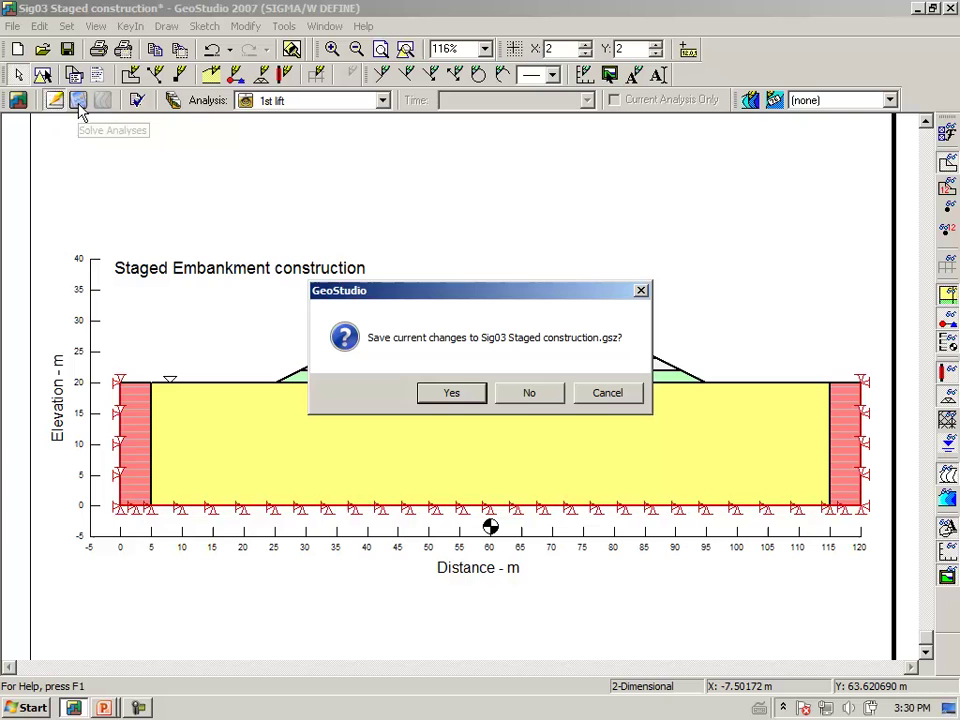
click(451, 395)
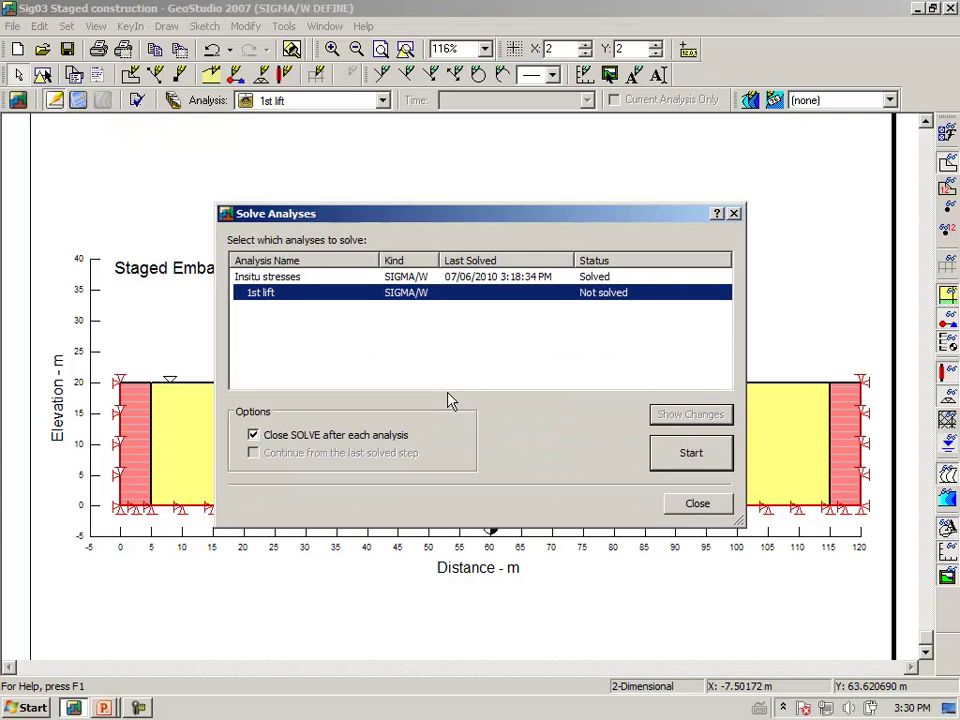
click(693, 455)
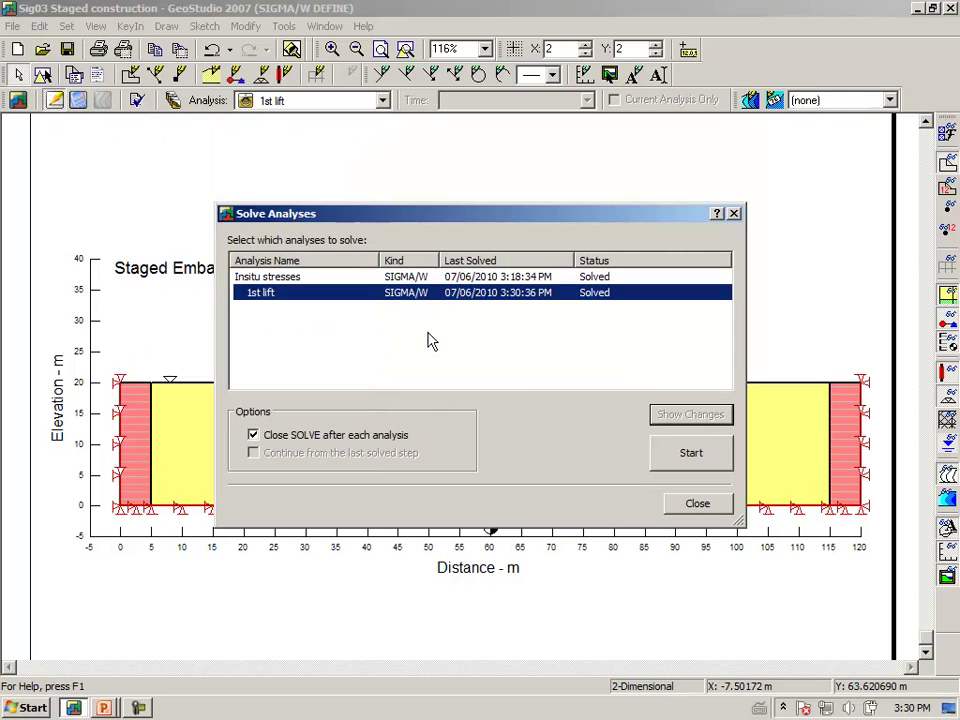
click(698, 504)
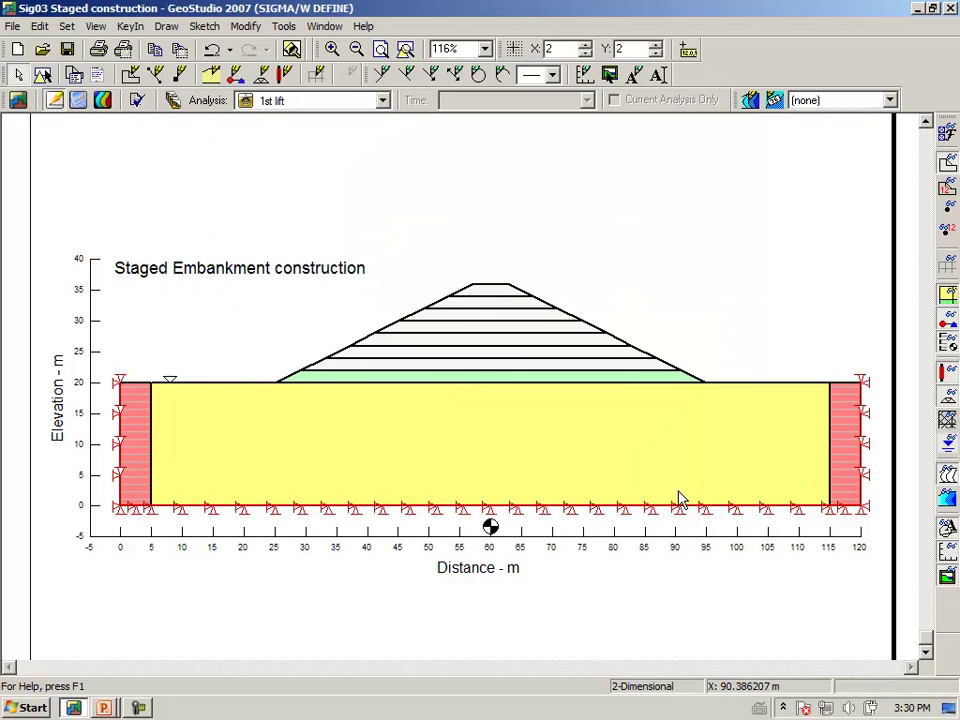
Set the displacement magnification of the 1st lift results' deformed mesh to 10 times and return to the model definition
click(102, 101)
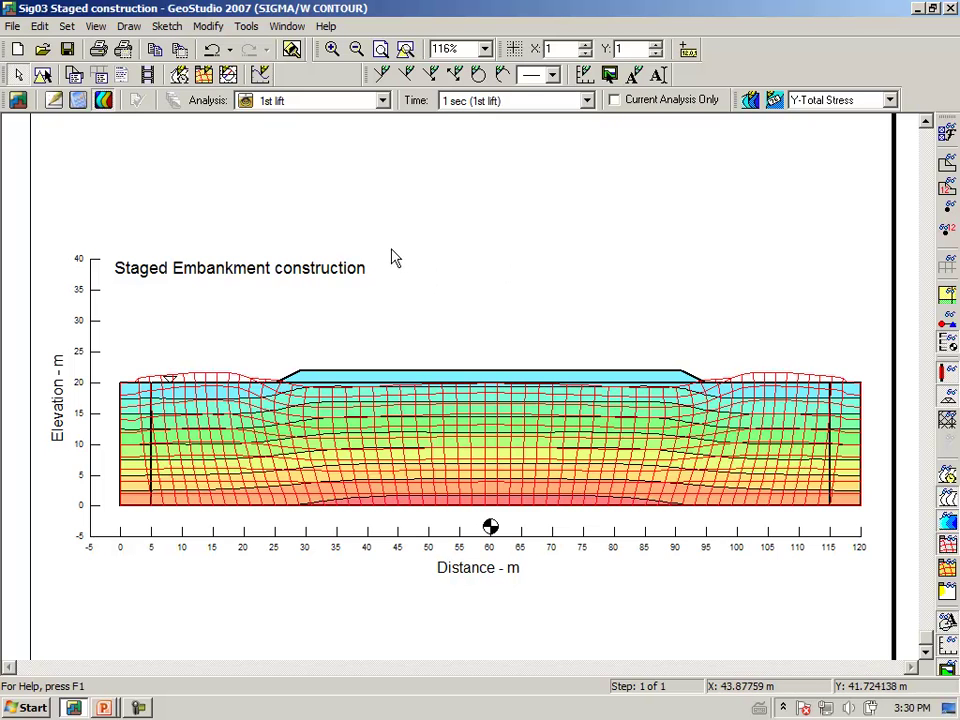
click(128, 28)
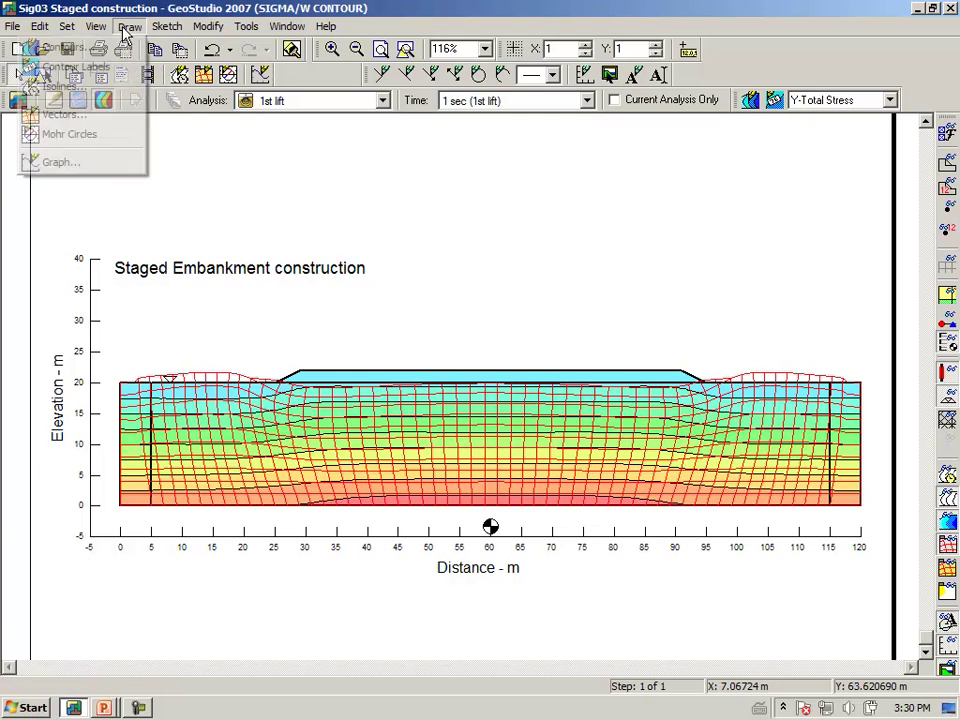
mouse_move(96, 27)
mouse_move(128, 26)
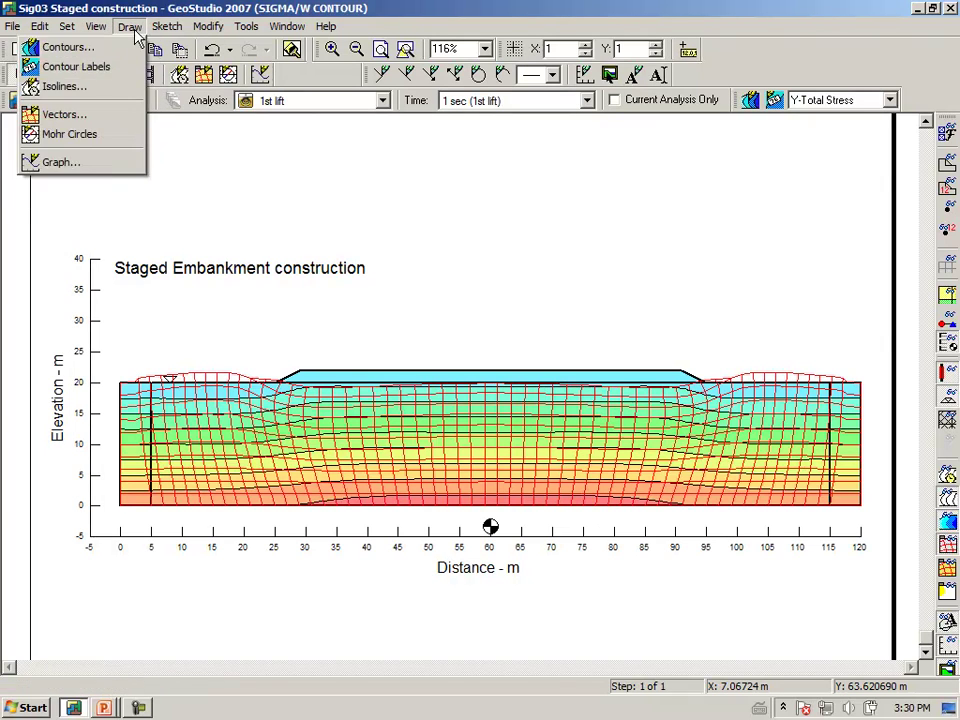
click(100, 113)
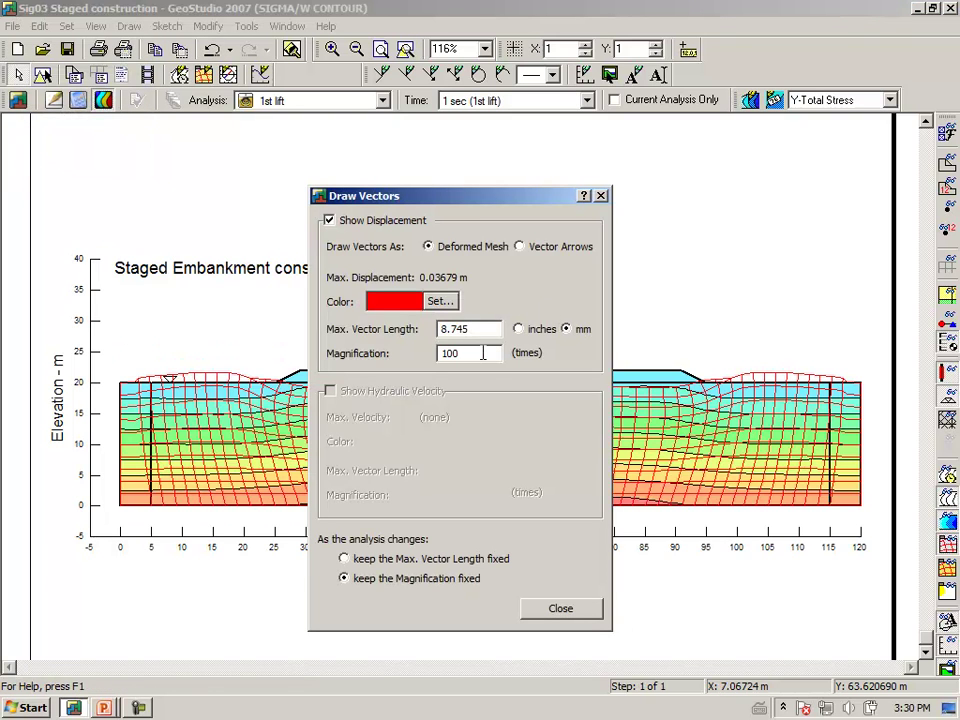
drag(481, 356, 376, 357)
text(10)
key(Tab)
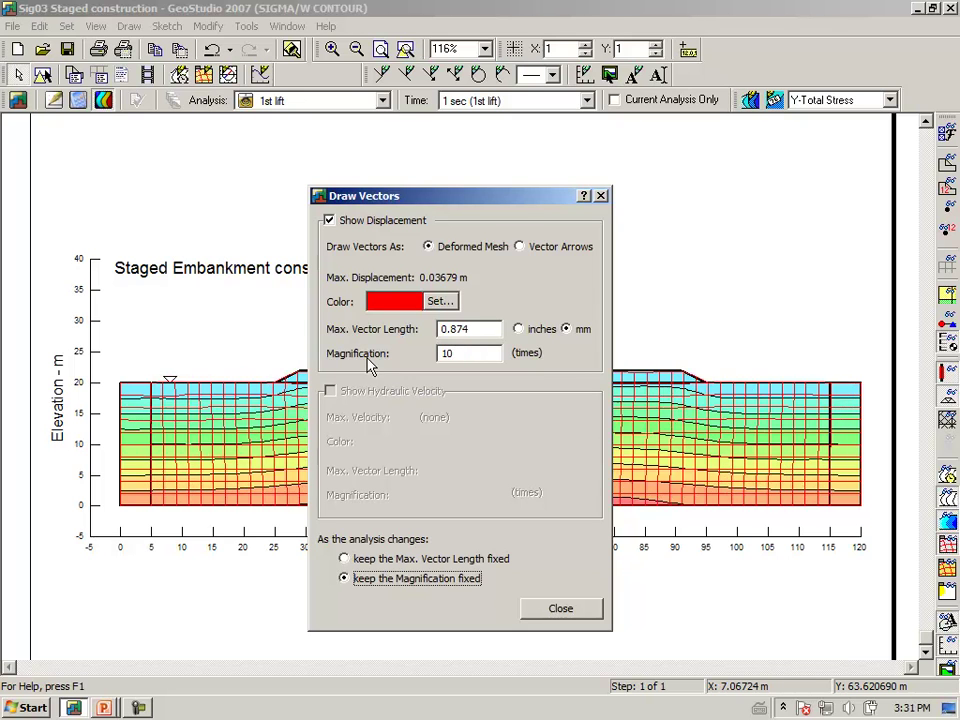
click(561, 610)
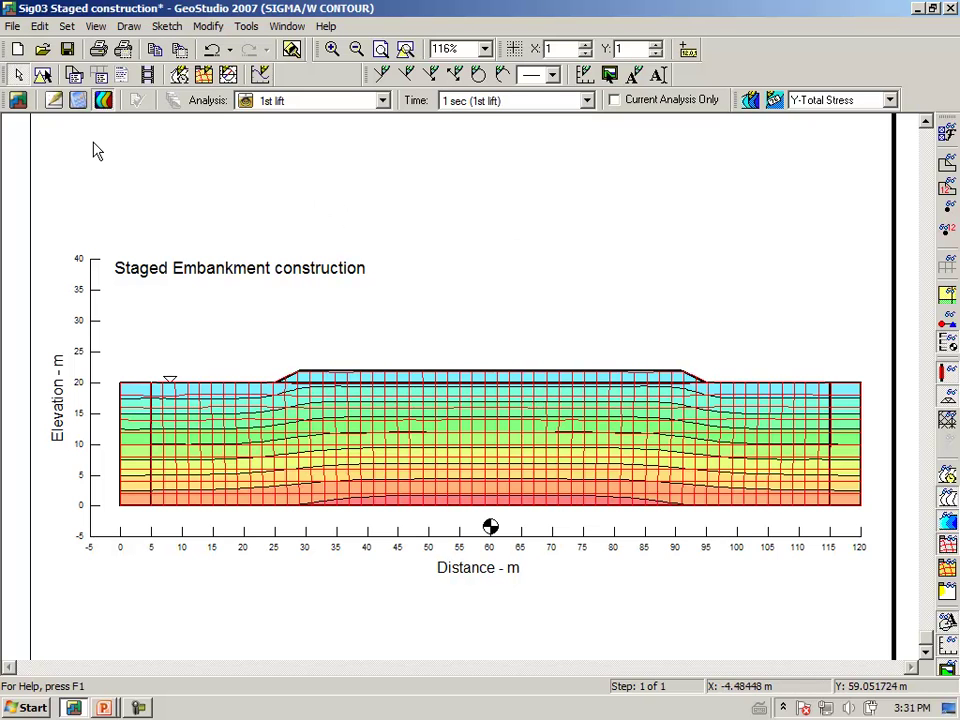
click(54, 101)
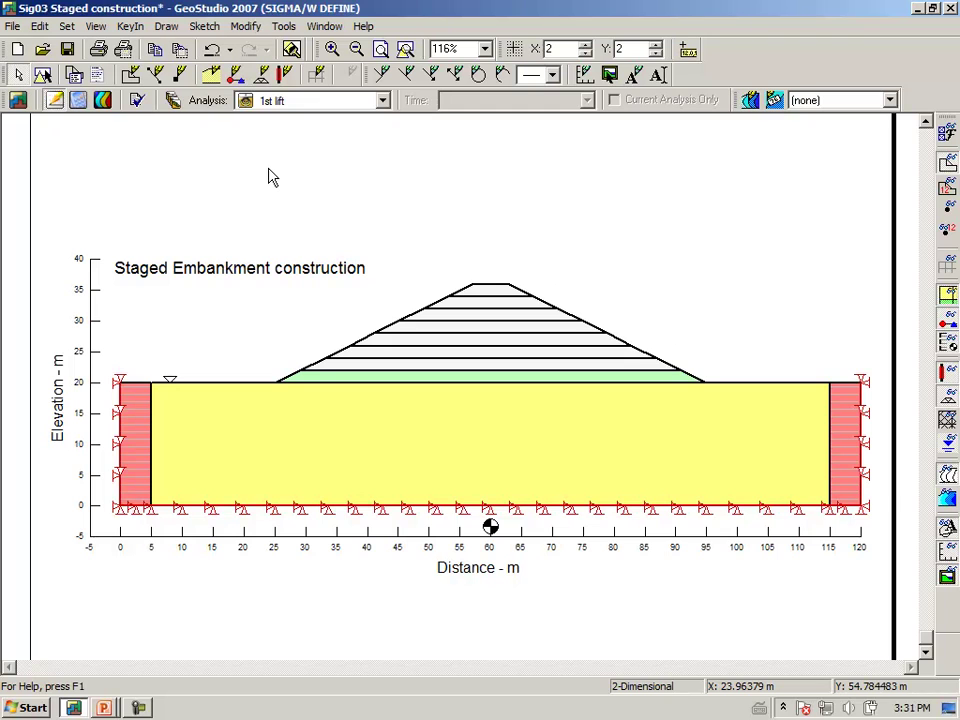
Clone the 1st lift analysis and name the copy "2nd lift"
click(171, 103)
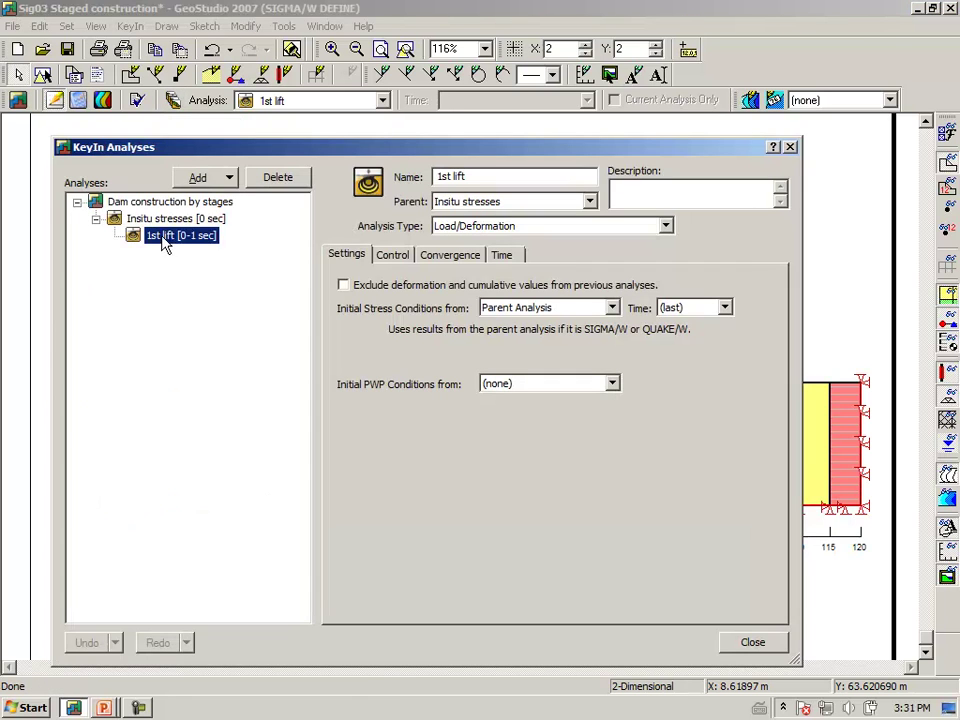
click(229, 178)
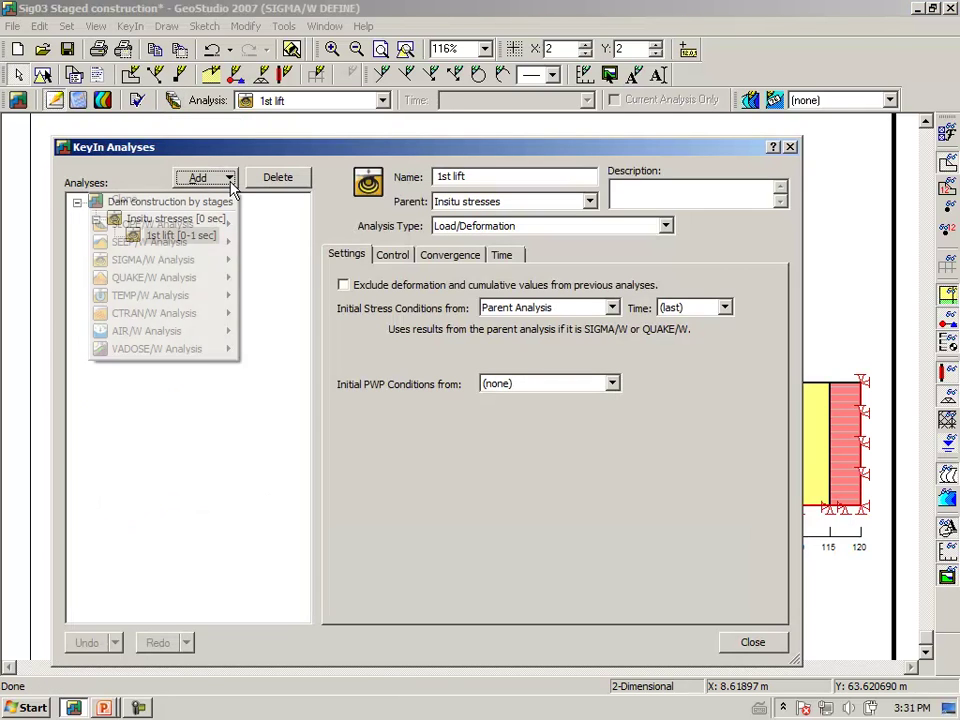
click(221, 199)
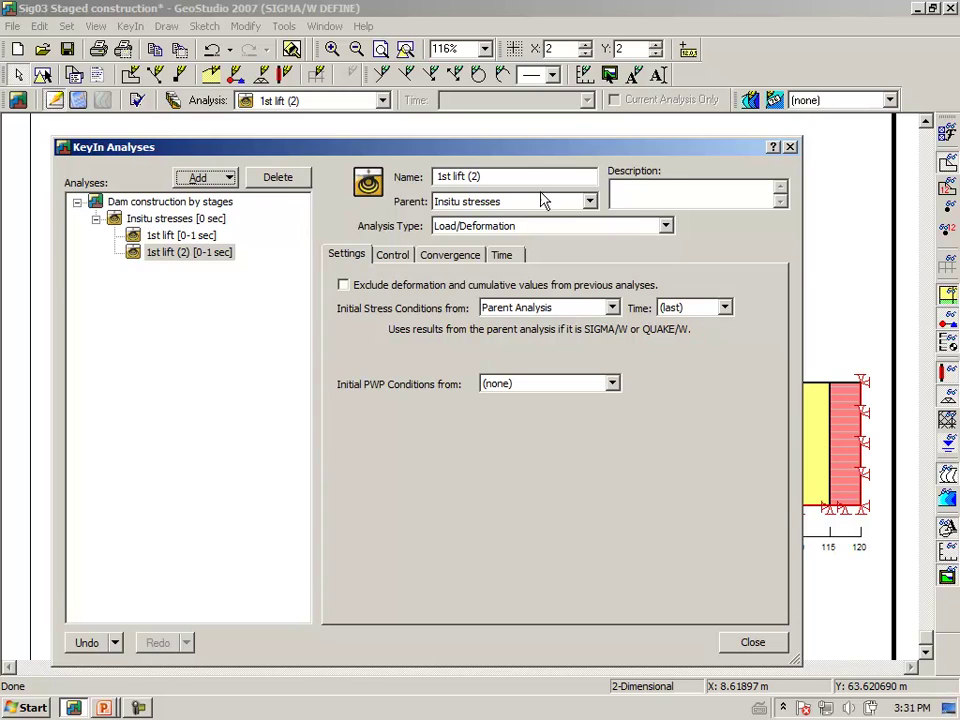
double_click(495, 180)
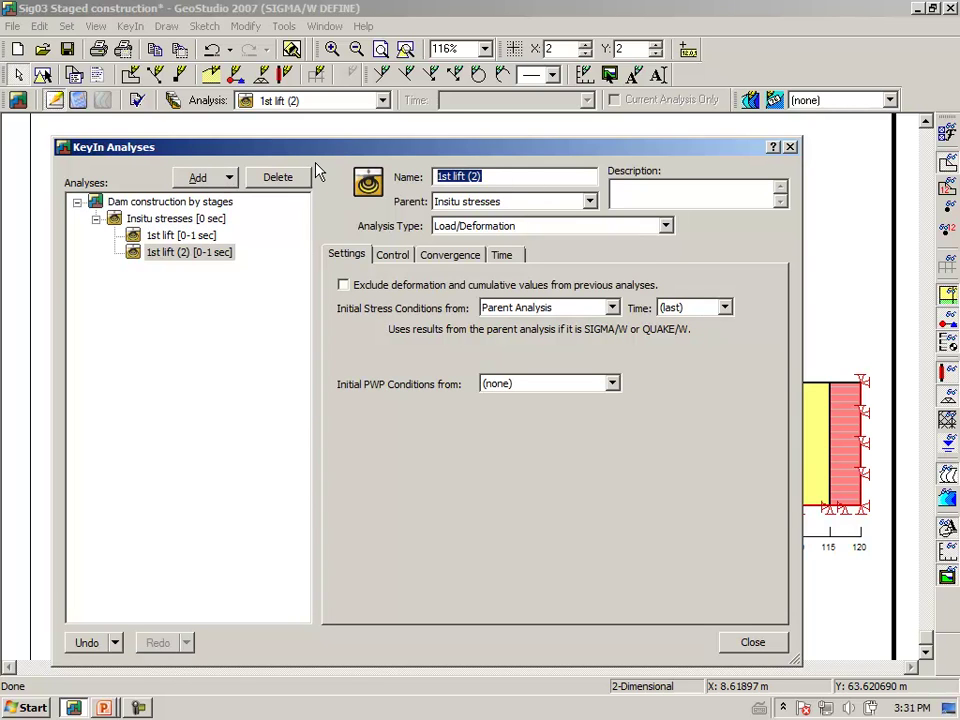
text(2nd li)
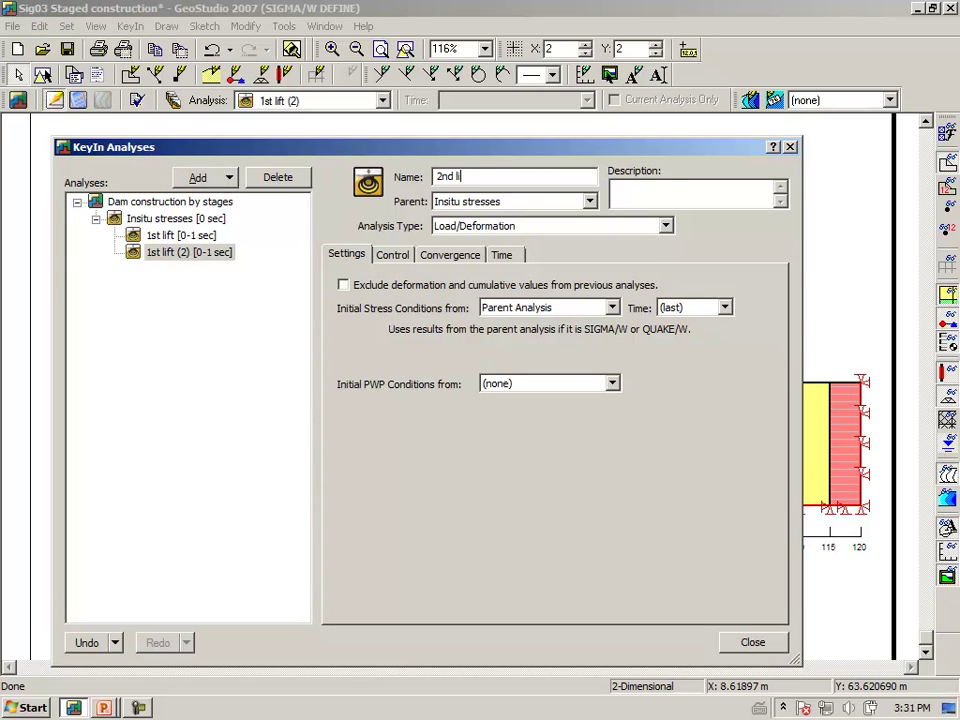
text(ft)
key(Tab)
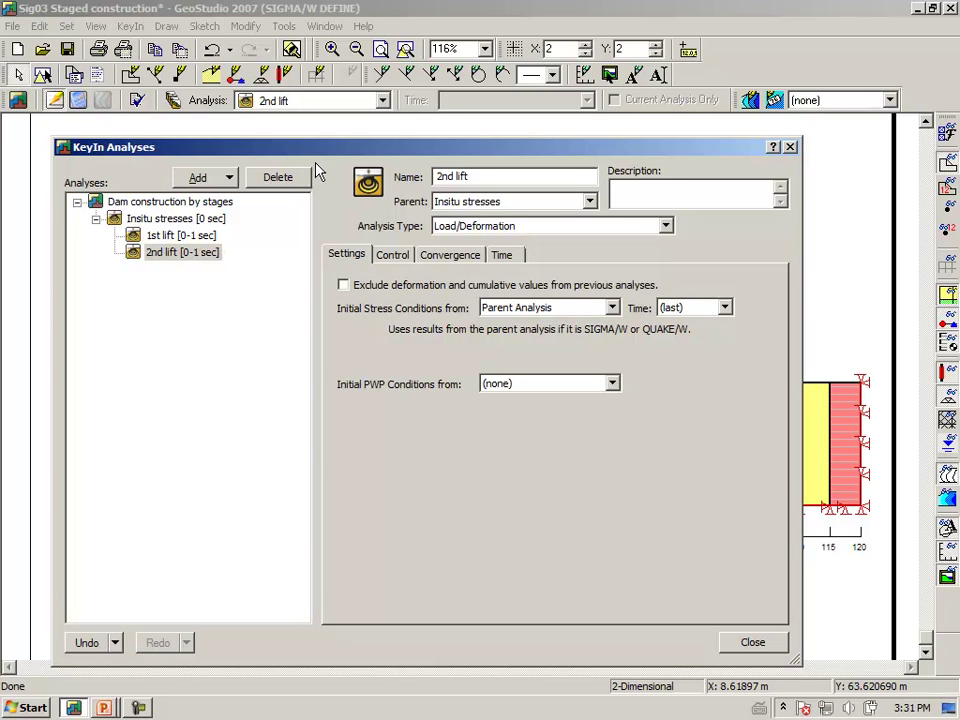
Set 1st lift as the parent of the 2nd lift analysis and finish editing the analyses
click(590, 202)
click(474, 243)
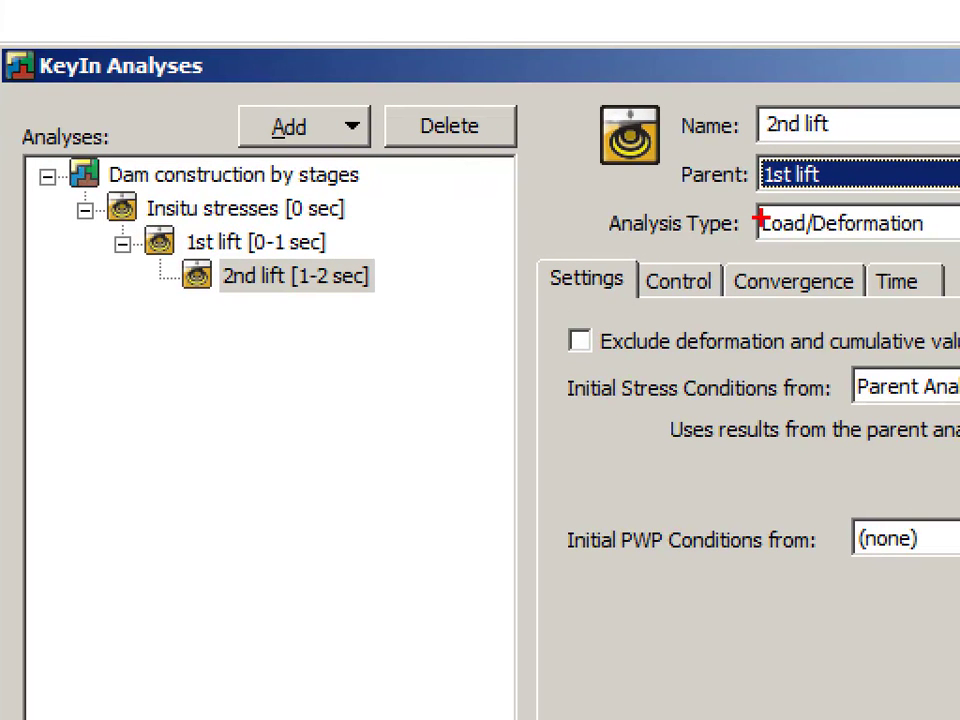
drag(195, 309, 340, 310)
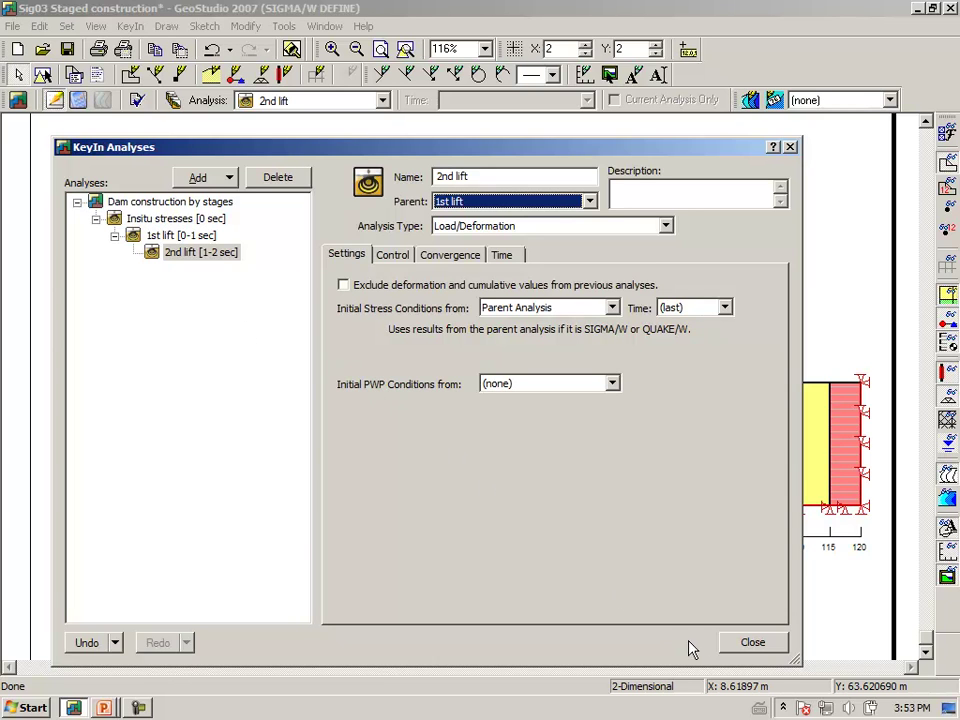
click(750, 643)
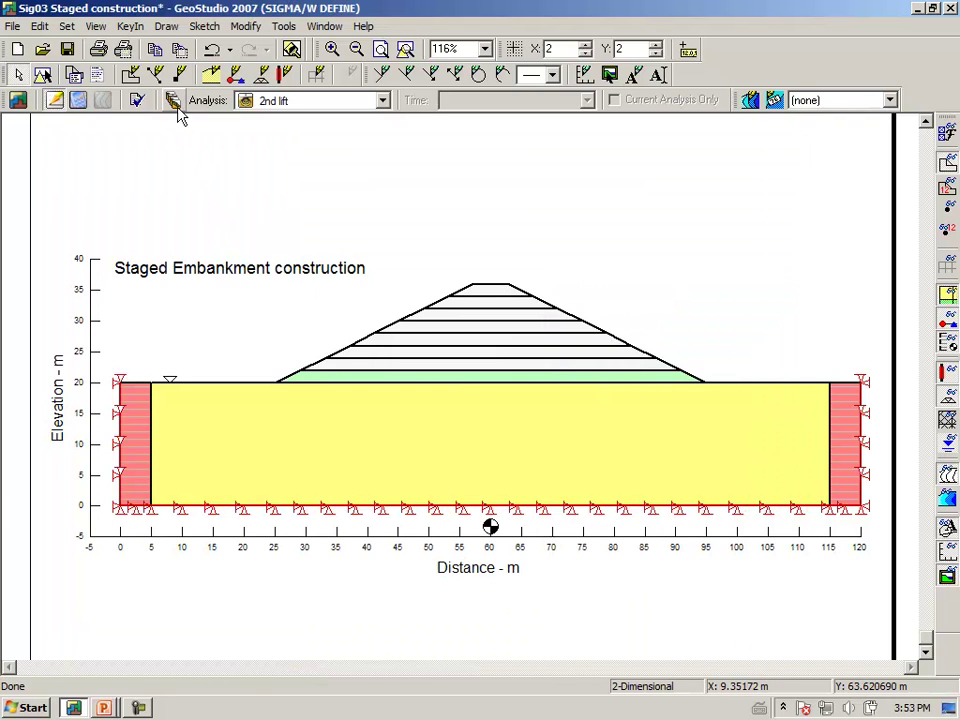
Assign the Embankment material to the second embankment layer in the 2nd lift analysis and display the body load hatching
click(166, 26)
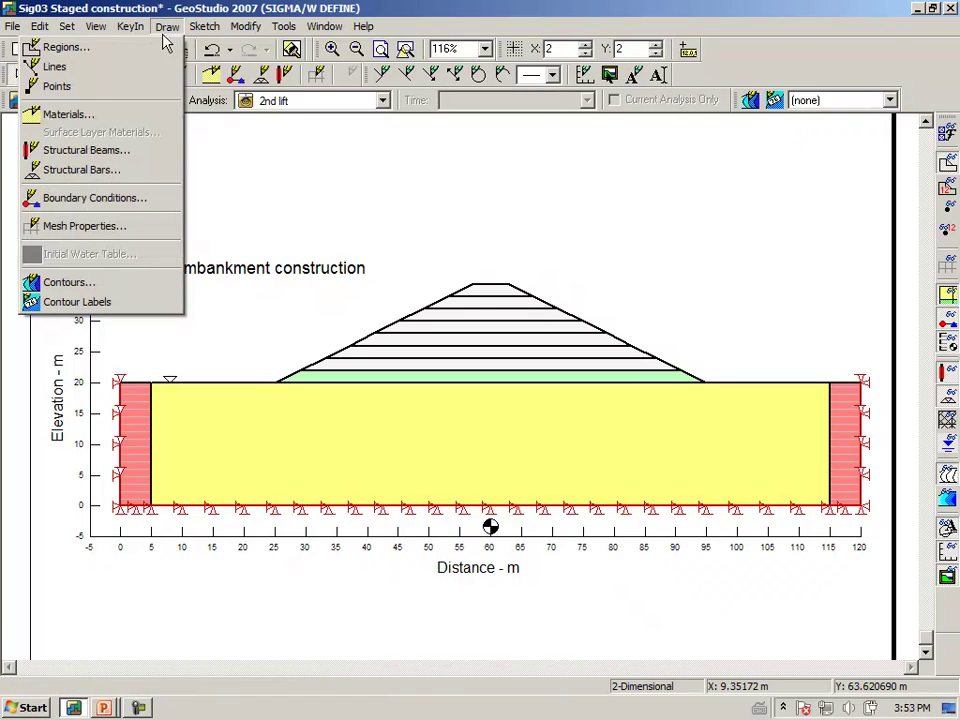
click(118, 117)
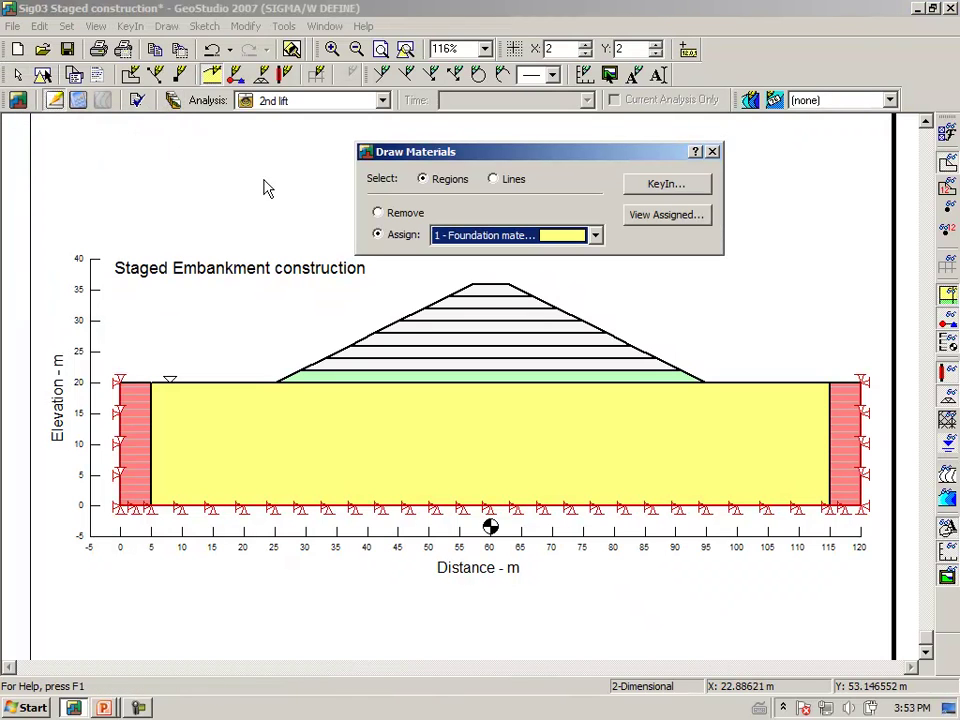
click(595, 236)
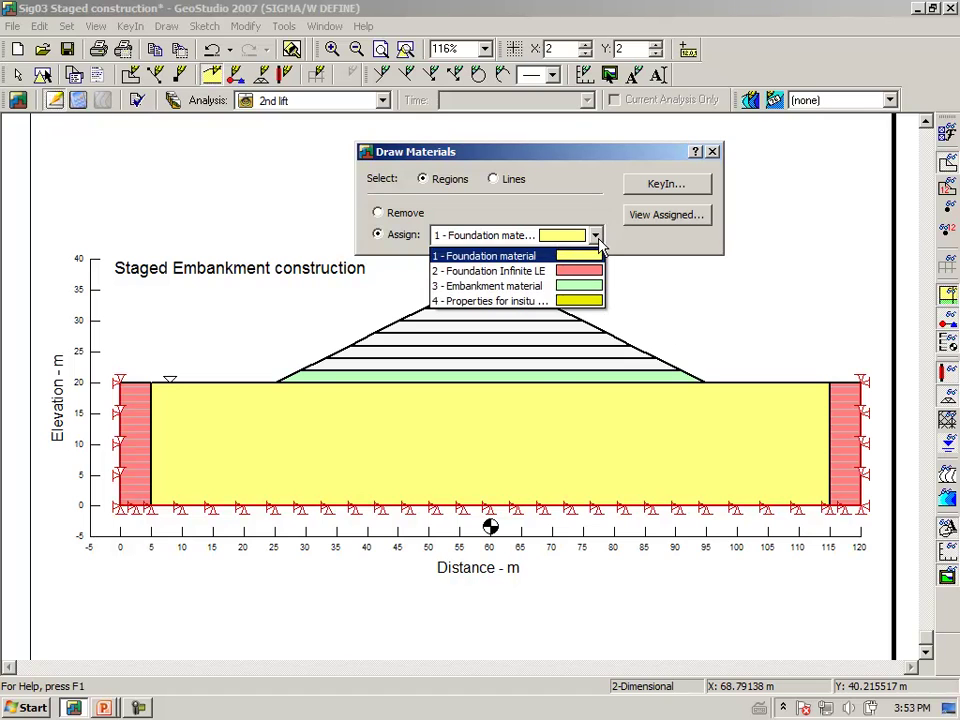
click(575, 286)
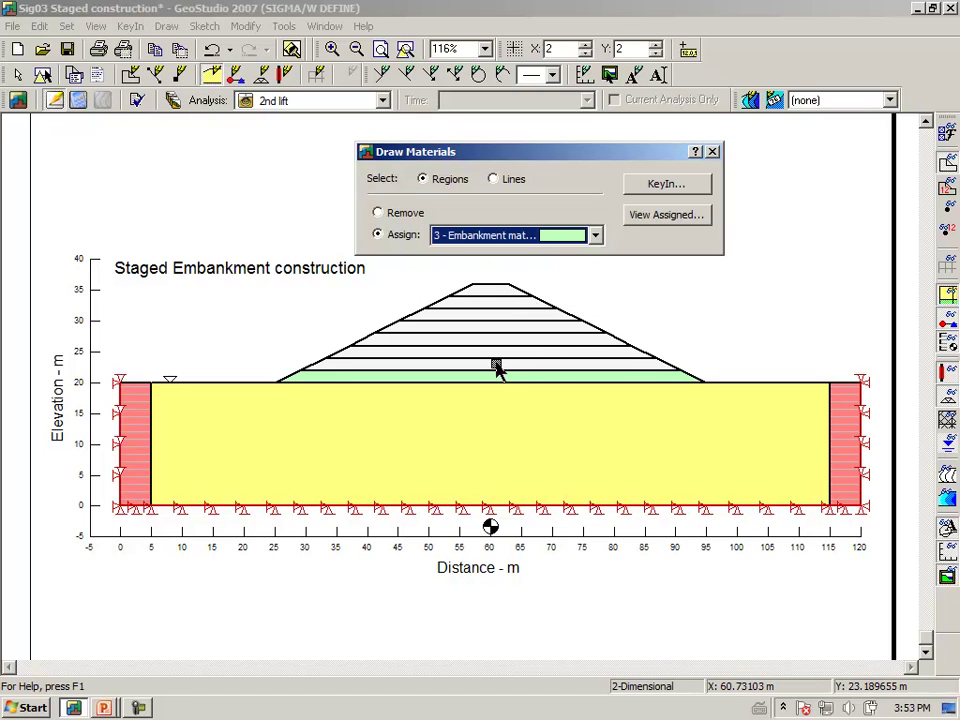
click(496, 366)
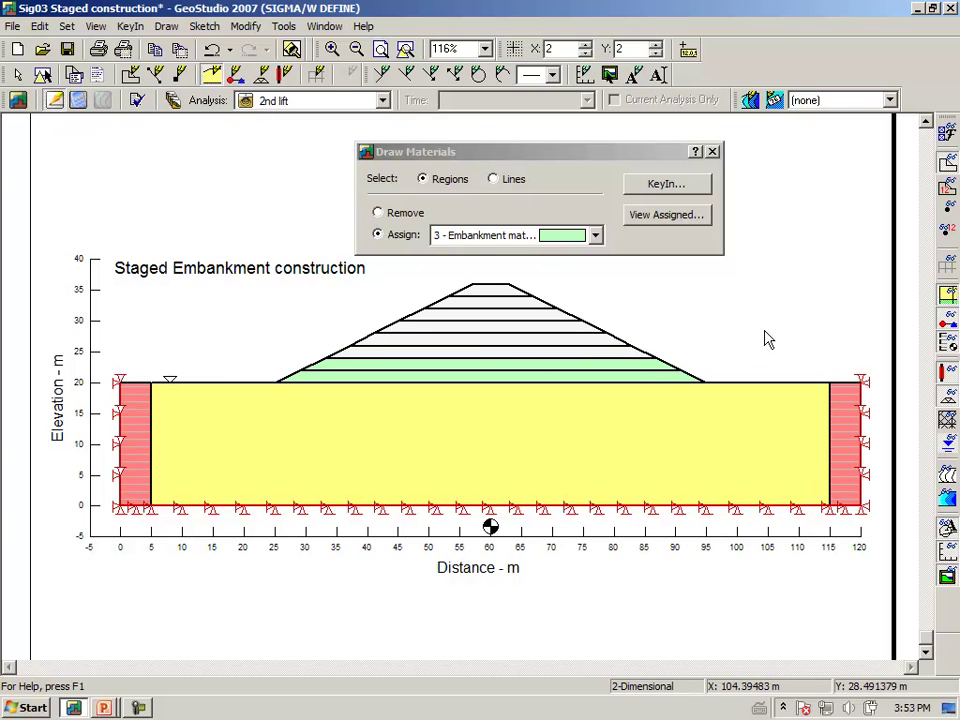
click(712, 152)
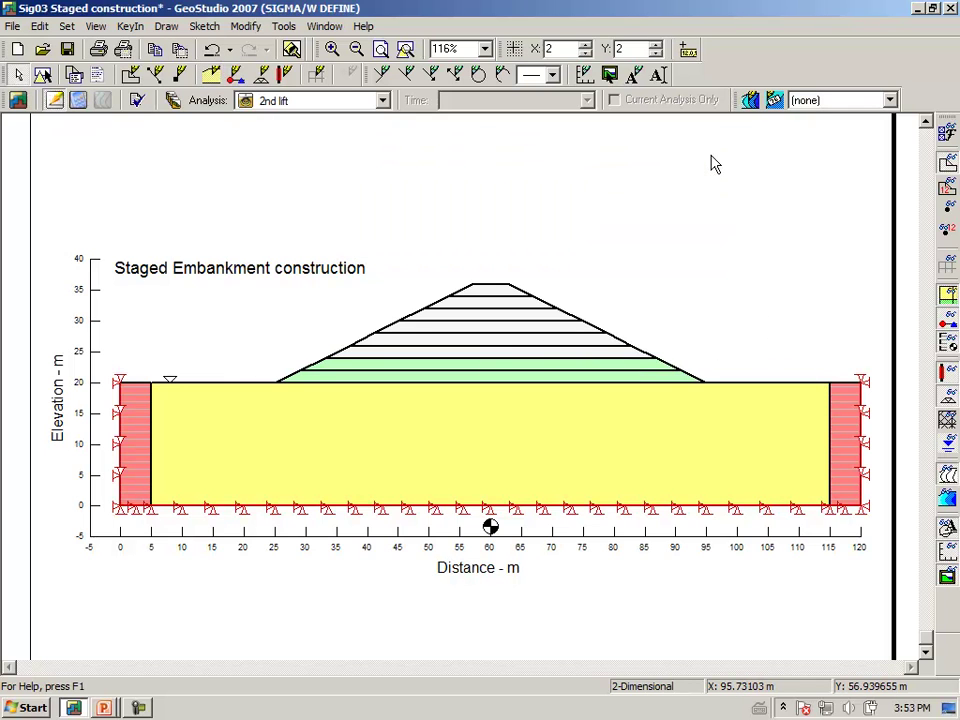
click(946, 422)
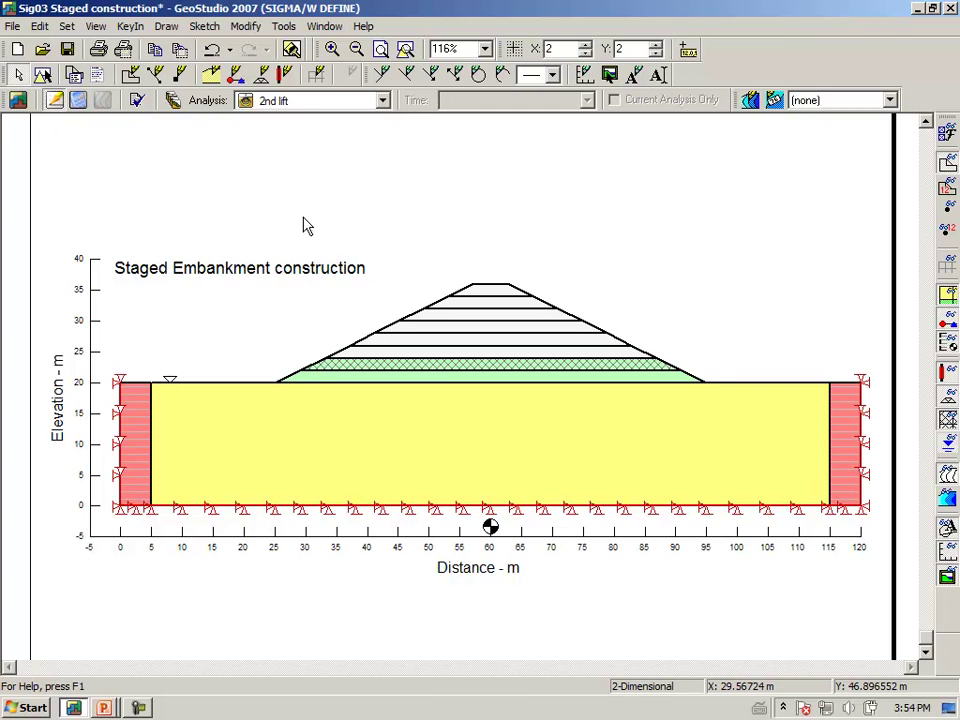
Clone the 2nd lift analysis and name the copy "3rd lift"
click(174, 104)
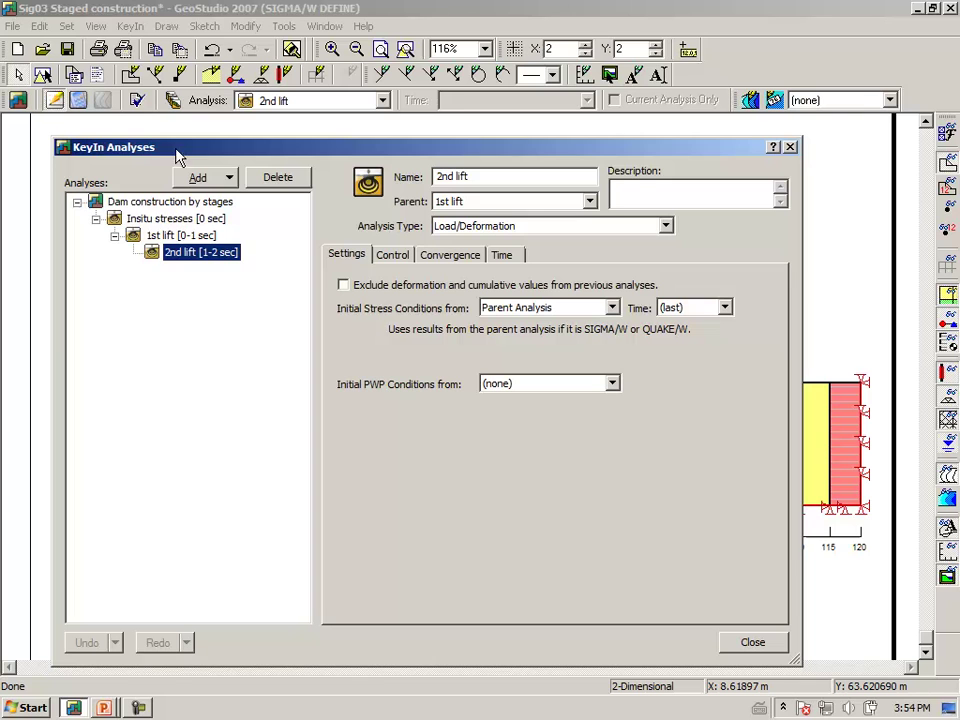
click(228, 179)
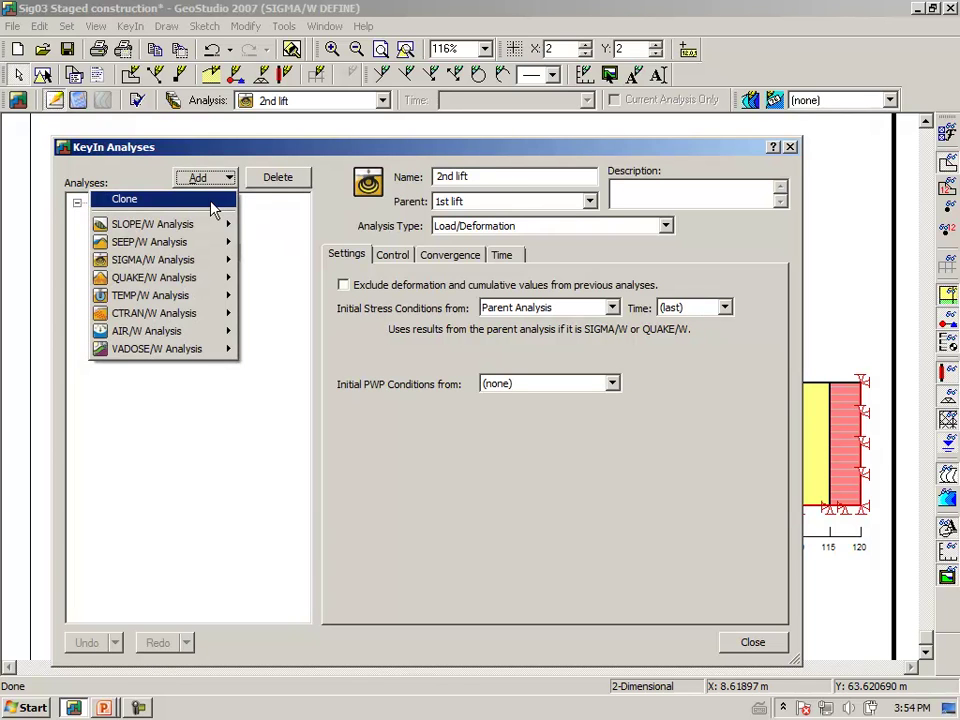
click(214, 200)
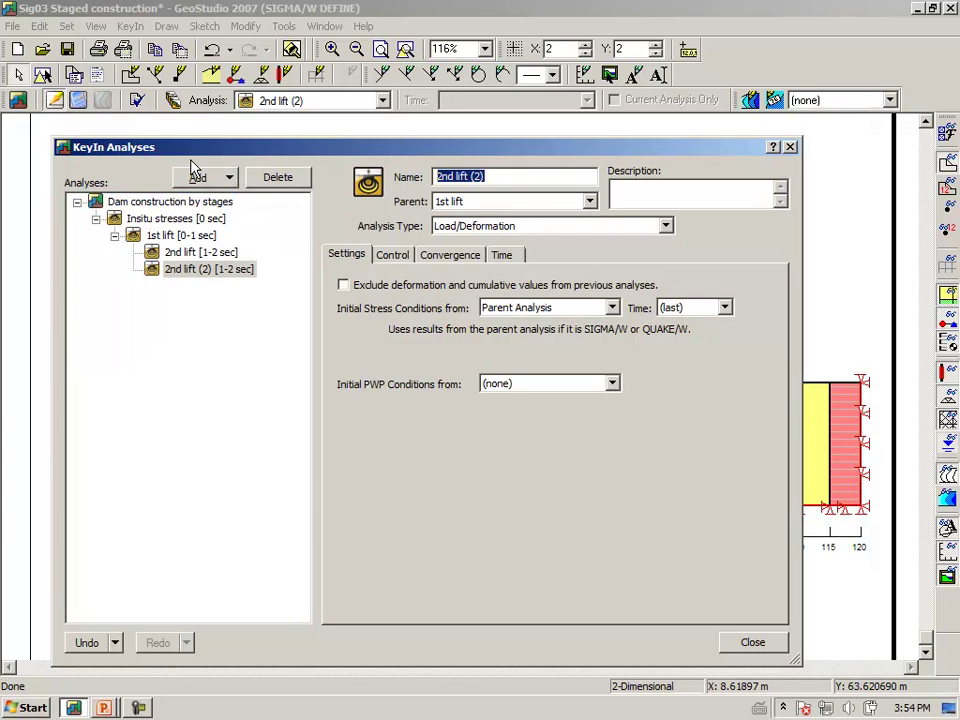
text(3r)
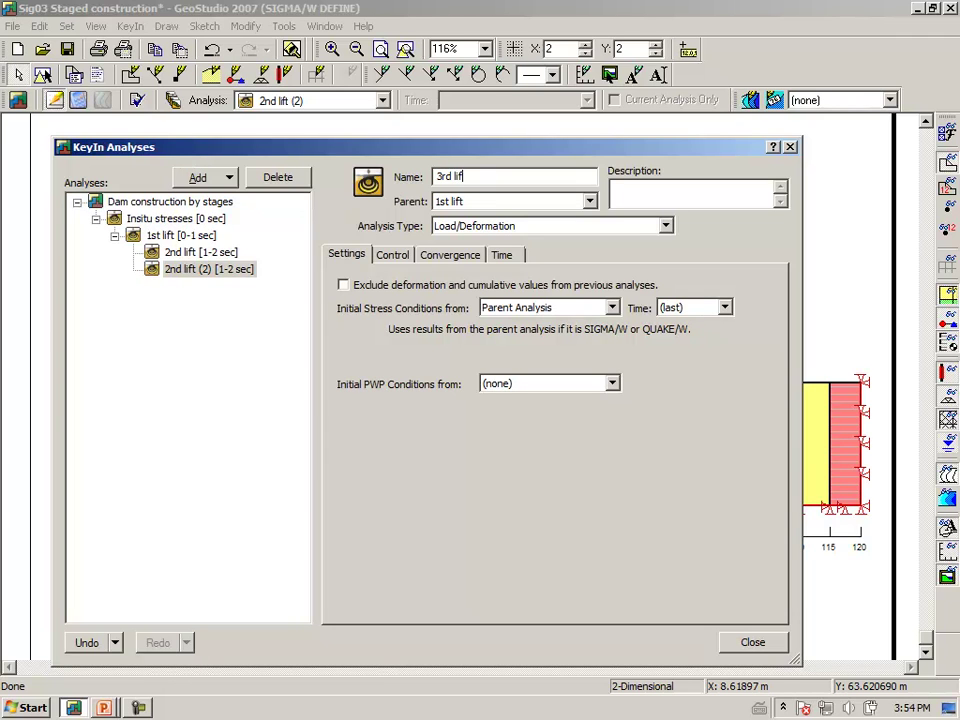
key(Tab)
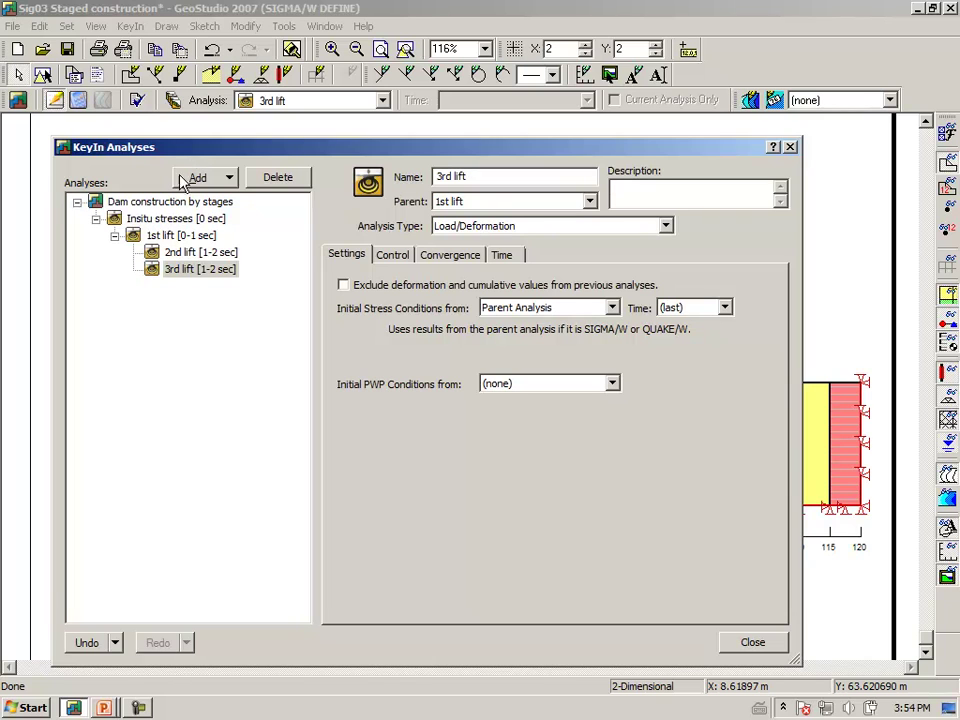
Make 2nd lift the parent of the 3rd lift analysis and close the analysis definitions
click(590, 203)
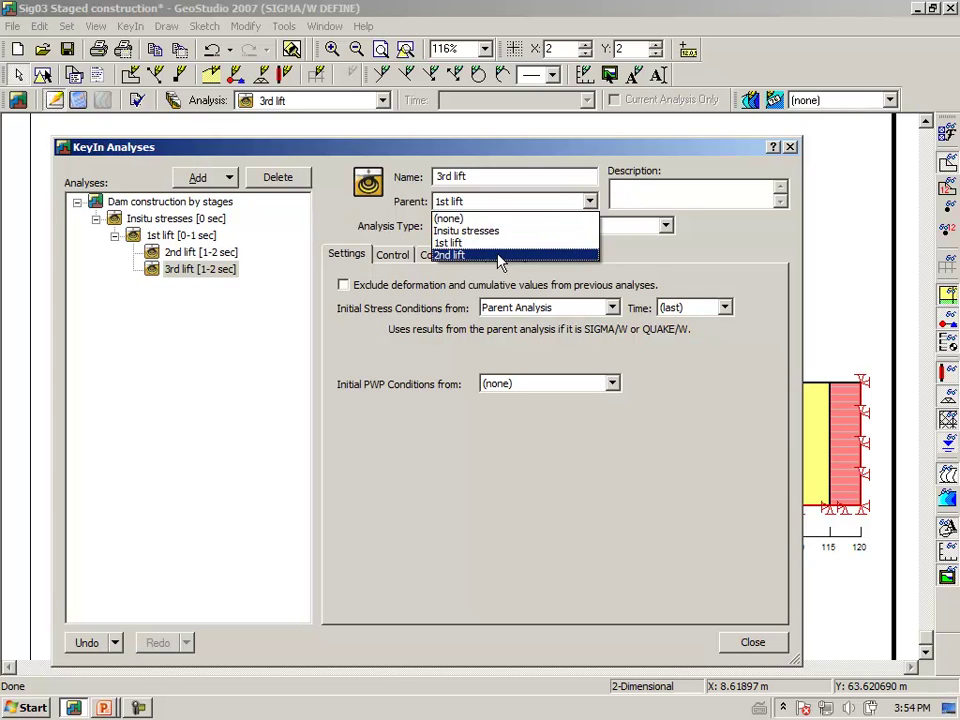
click(499, 256)
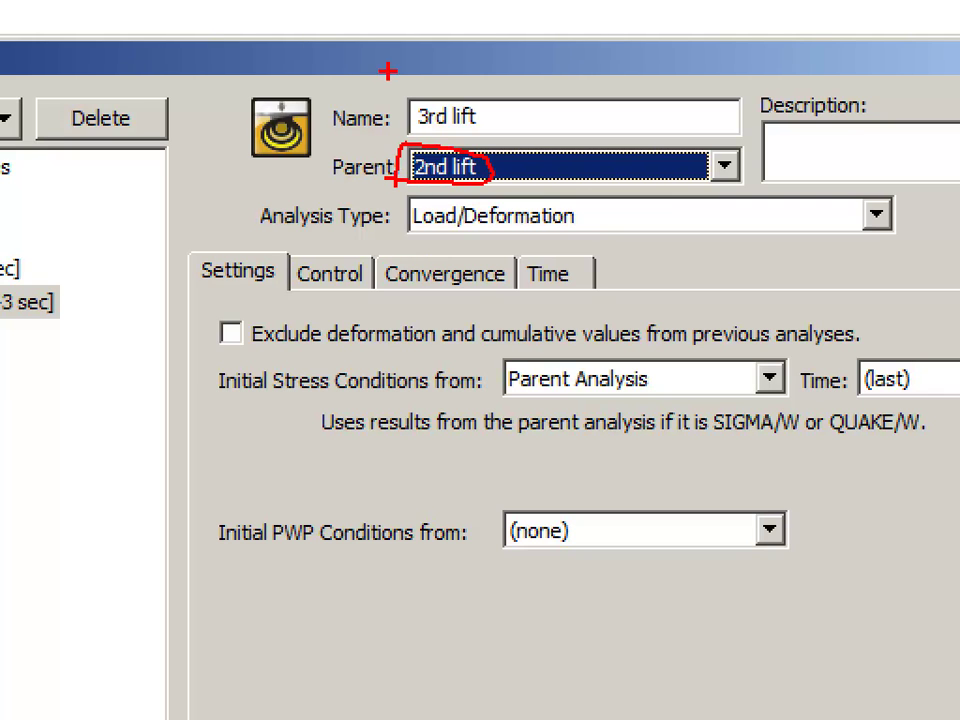
mouse_move(396, 90)
mouse_down()
mouse_move(397, 132)
mouse_move(474, 128)
mouse_move(501, 110)
mouse_move(410, 88)
mouse_up()
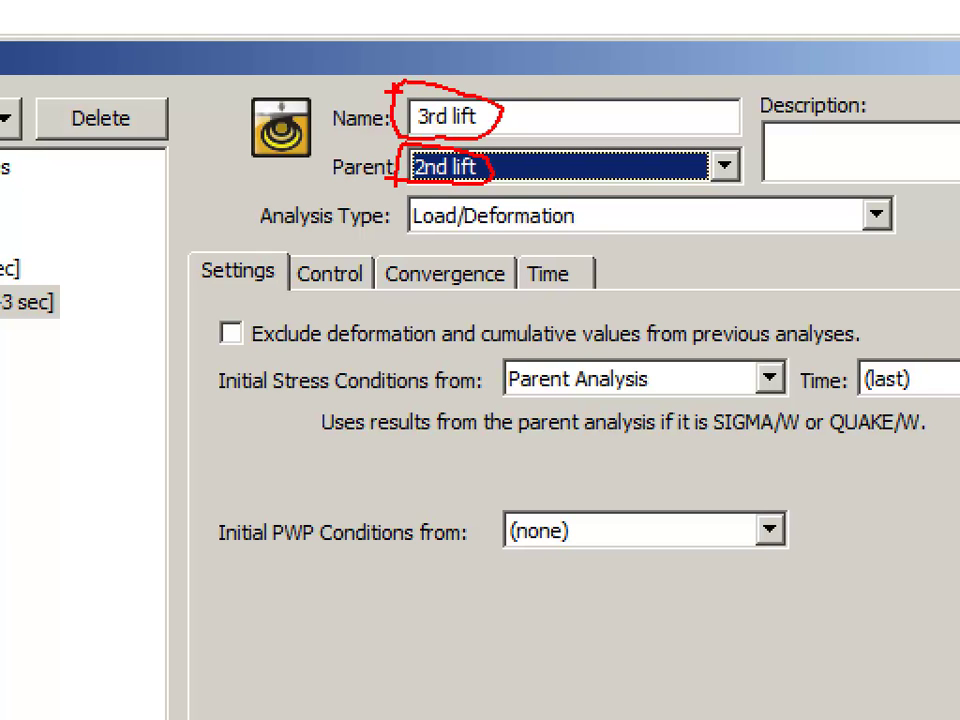
key(Escape)
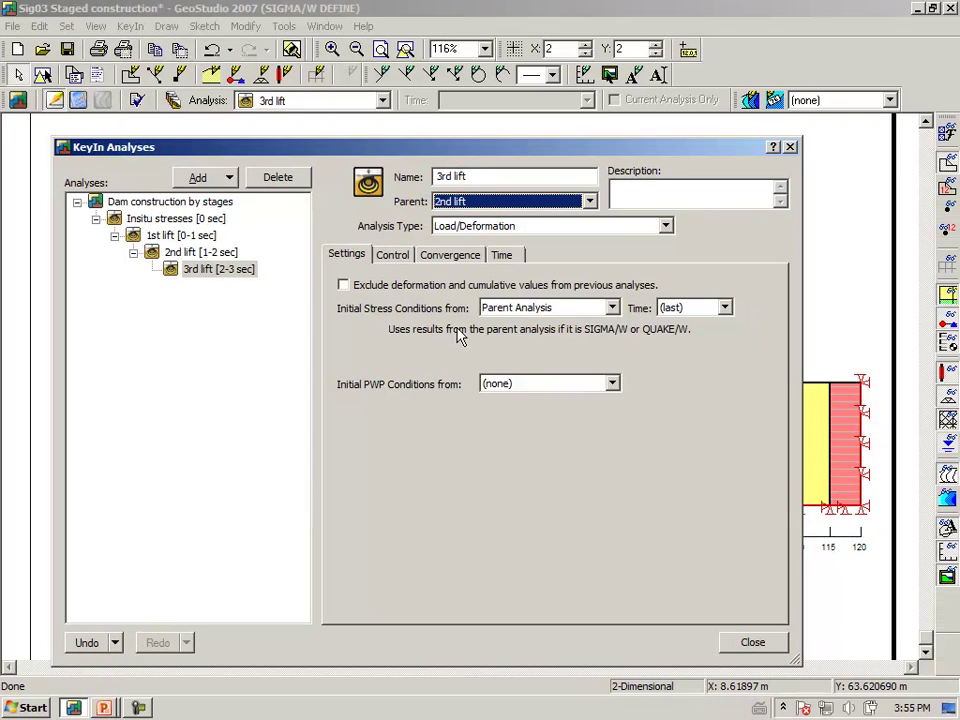
click(752, 644)
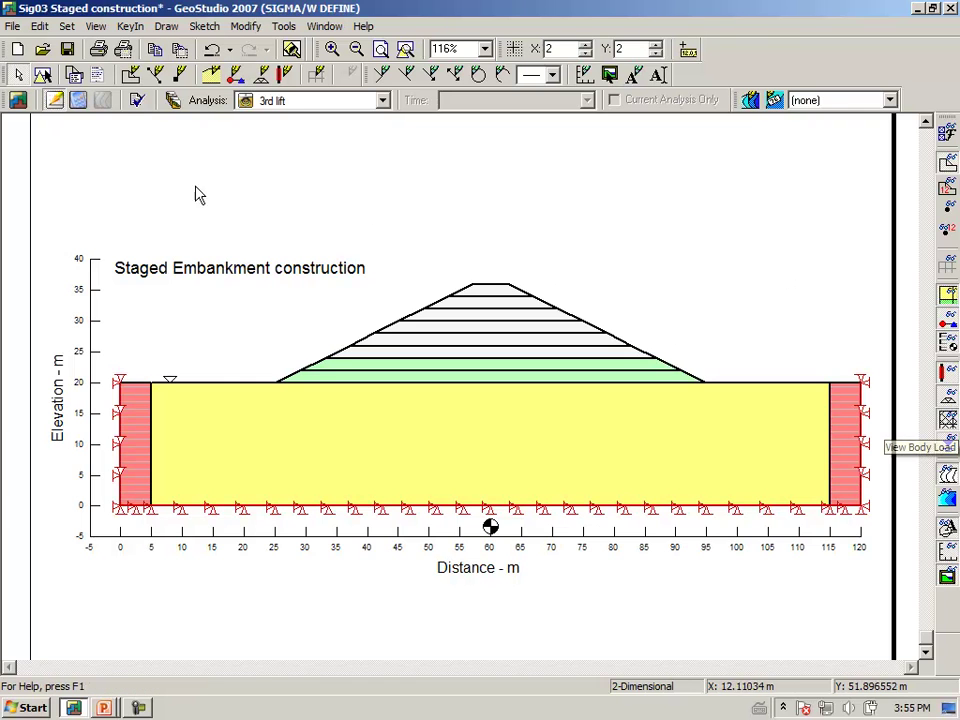
Assign the Embankment material to the third embankment layer in the 3rd lift analysis
click(166, 27)
click(136, 115)
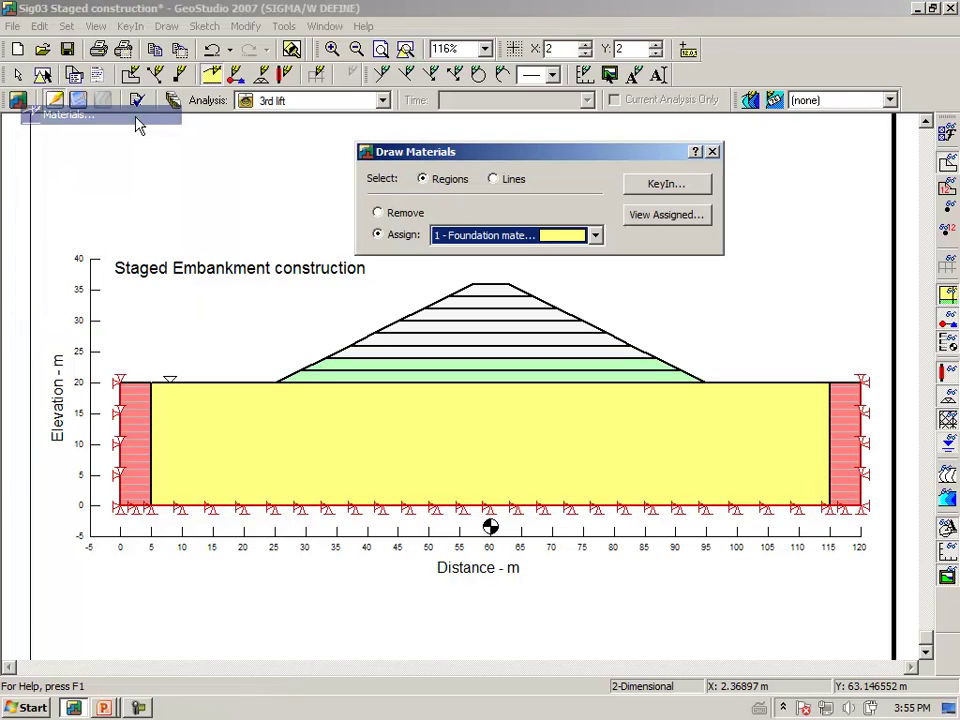
click(595, 237)
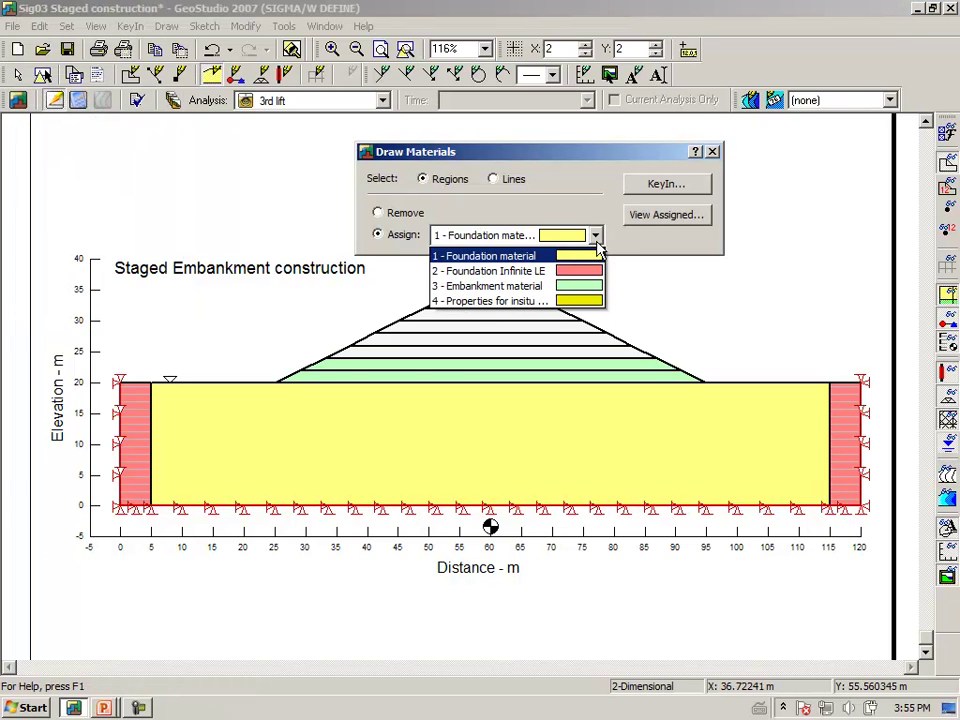
click(583, 292)
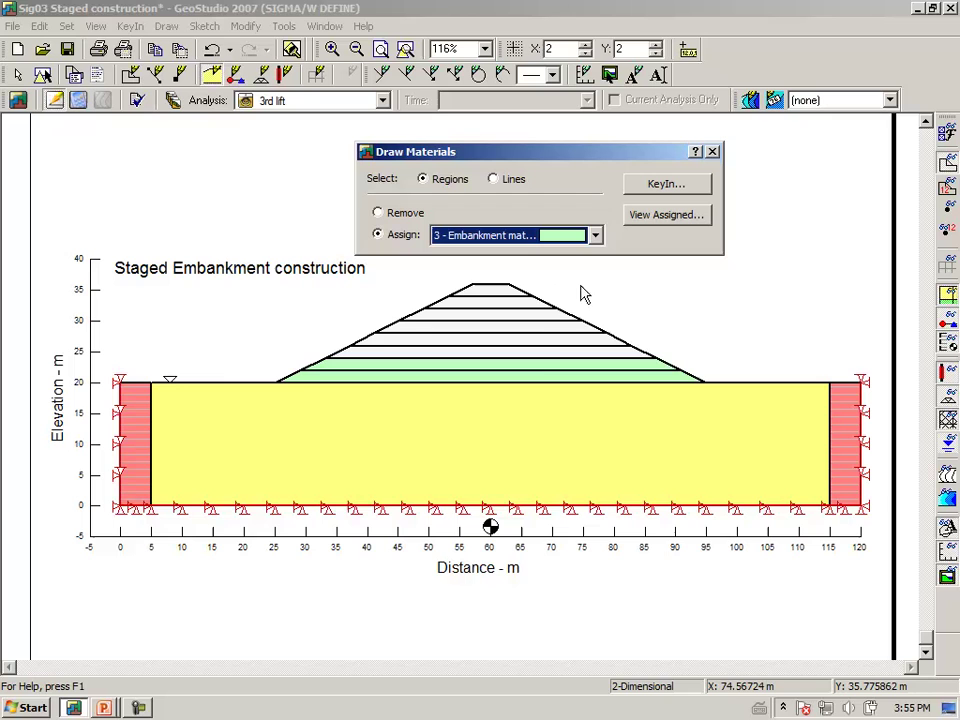
click(537, 356)
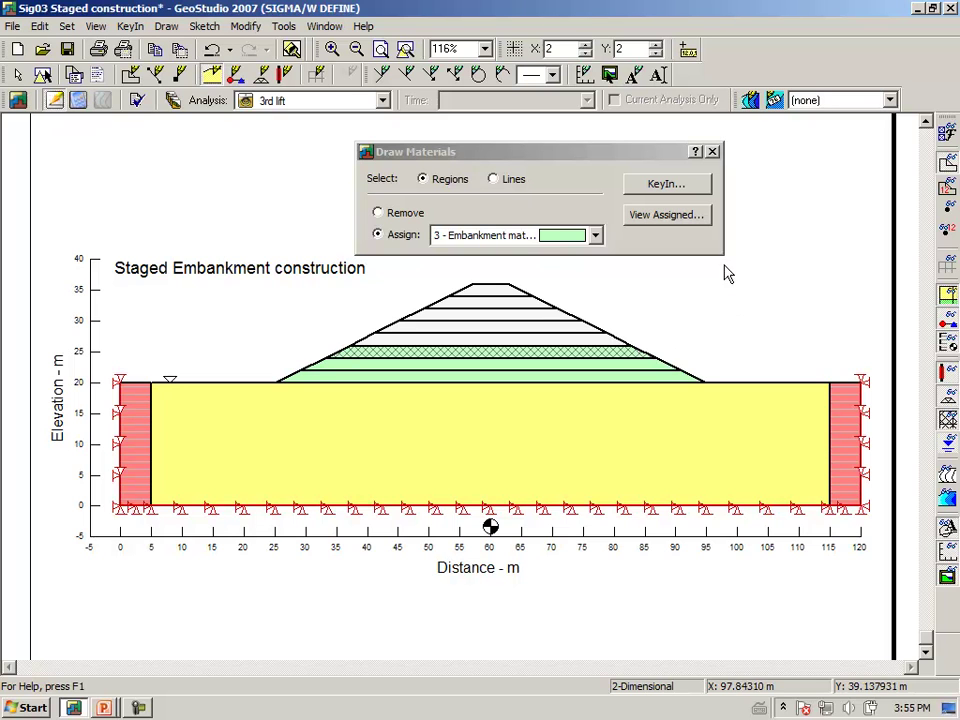
click(712, 152)
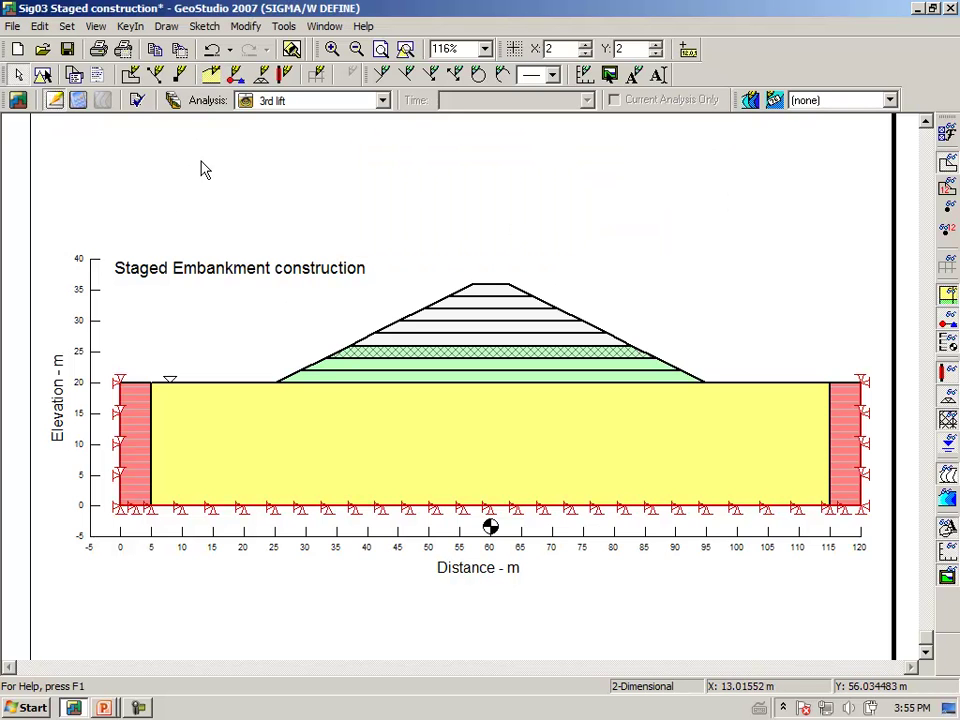
Clone the 3rd lift analysis and name the copy "4th lift"
click(174, 101)
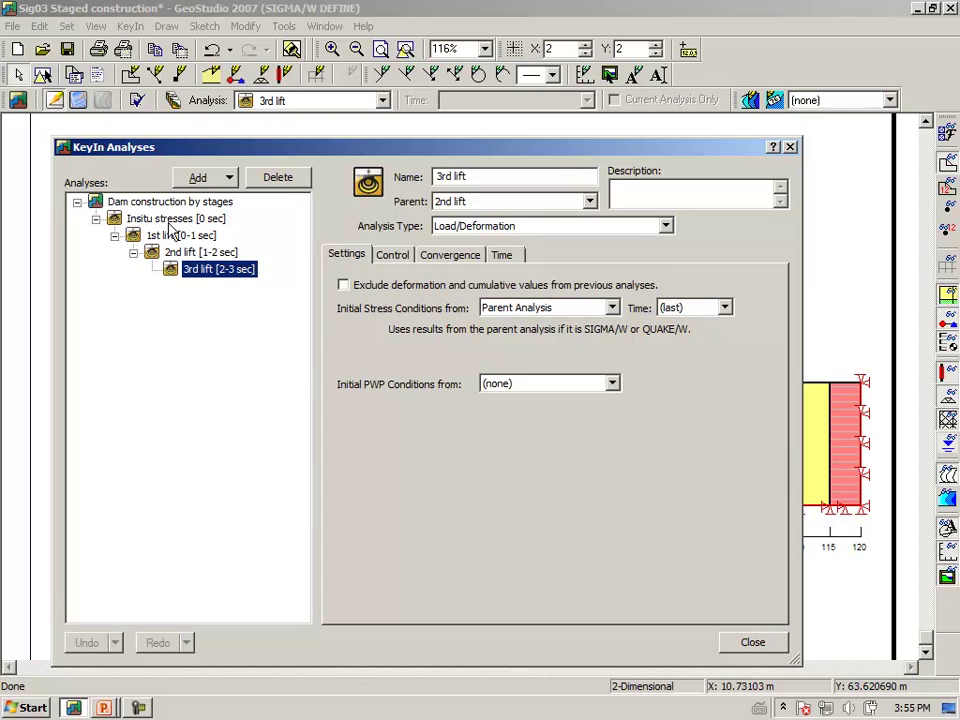
click(231, 181)
click(220, 203)
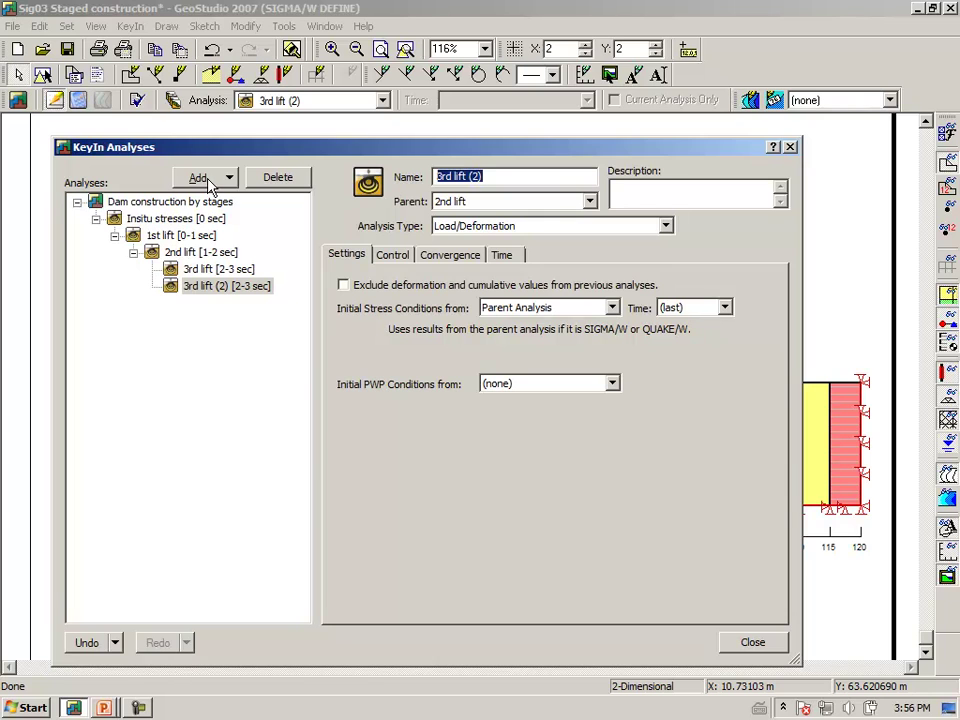
text(4th lift)
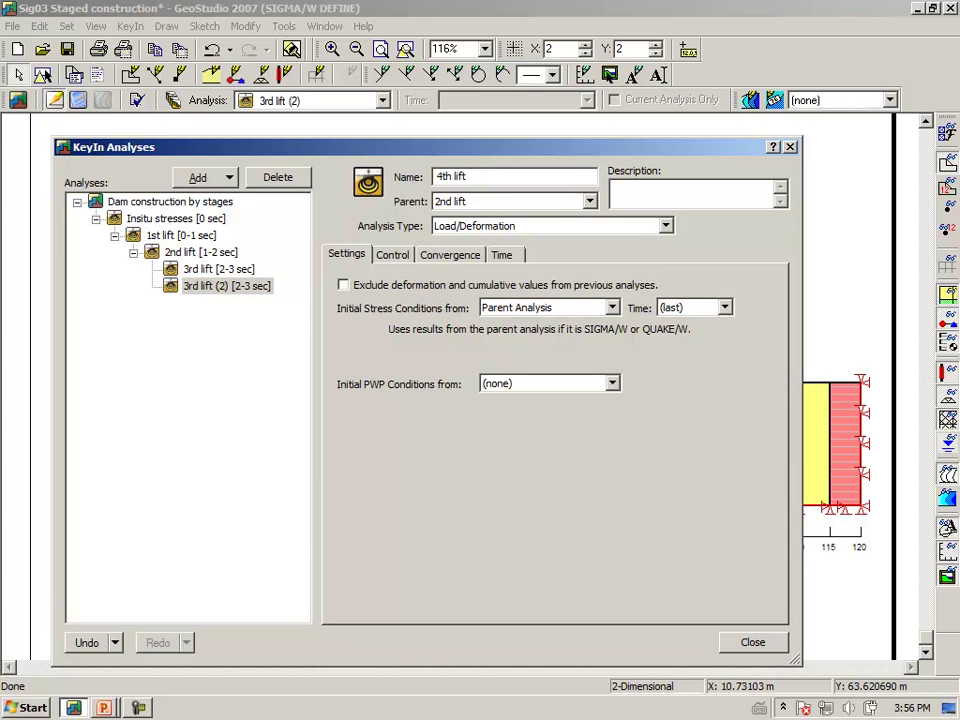
key(Tab)
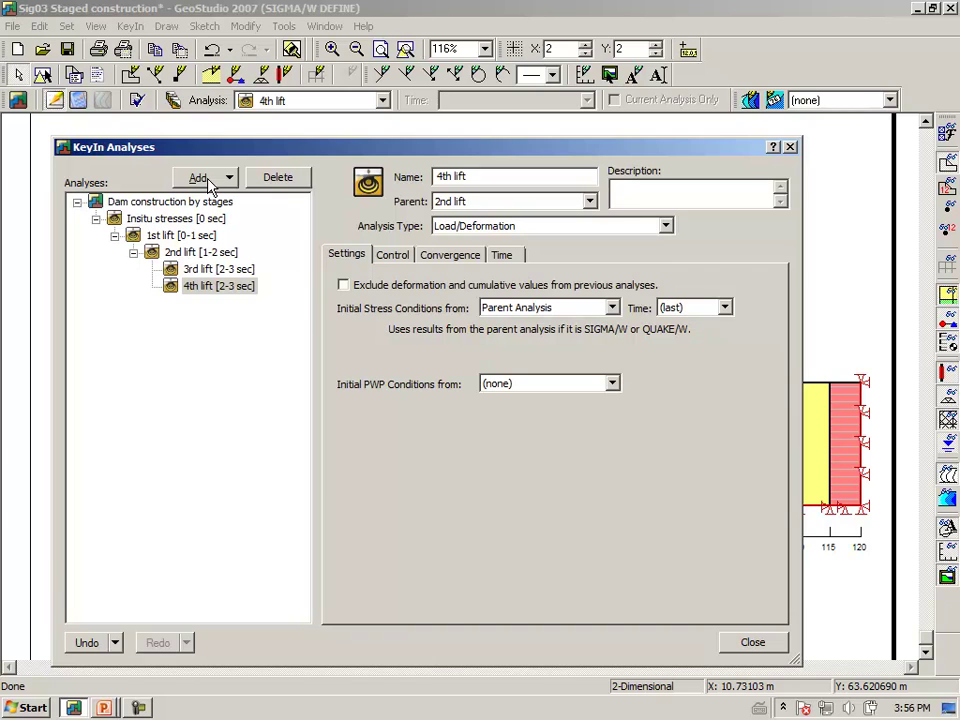
Make 3rd lift the parent of the 4th lift analysis, and clone 4th lift under the name "5th lift"
click(589, 201)
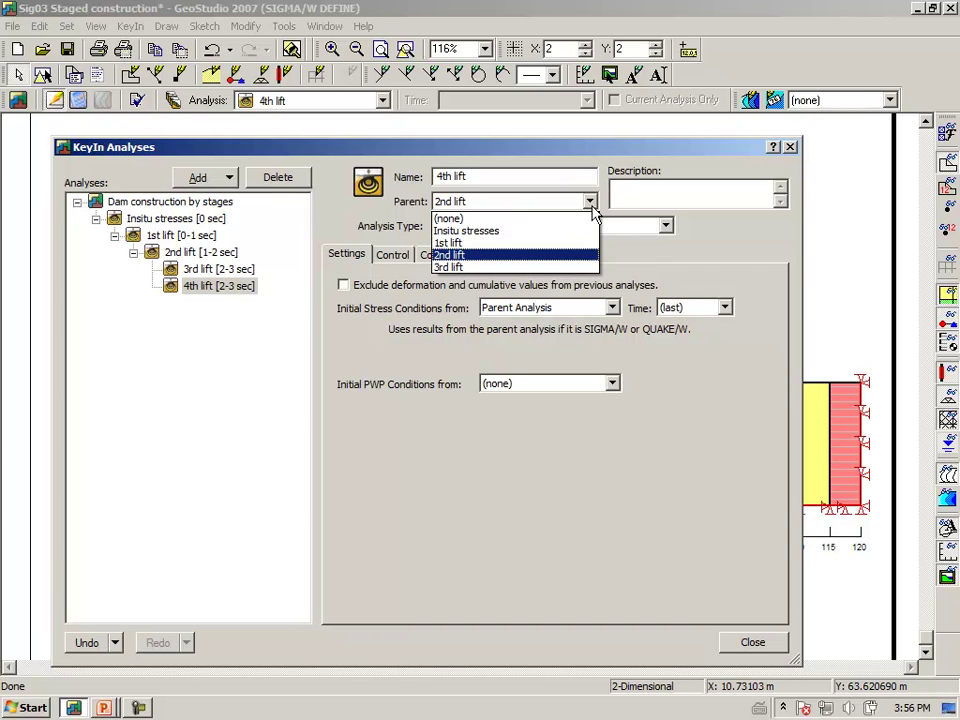
click(450, 267)
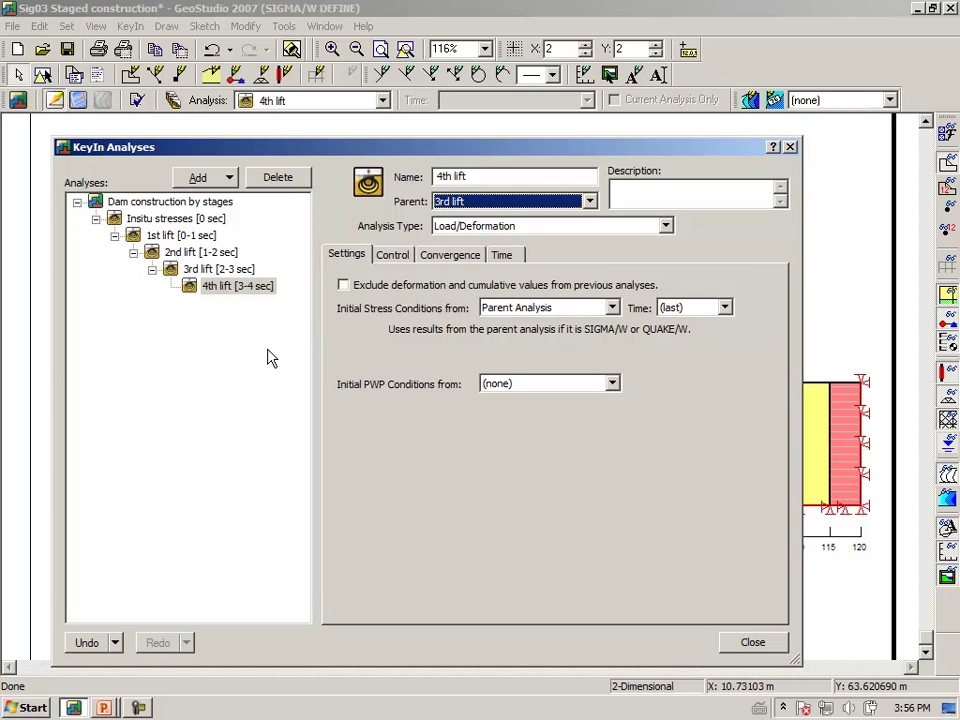
click(229, 177)
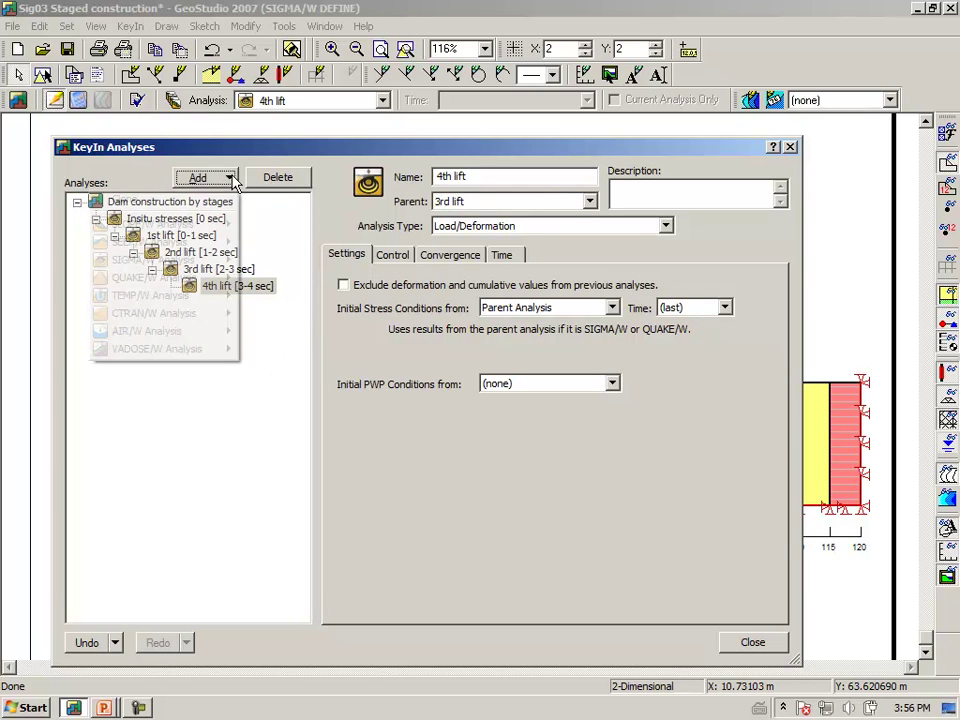
click(222, 200)
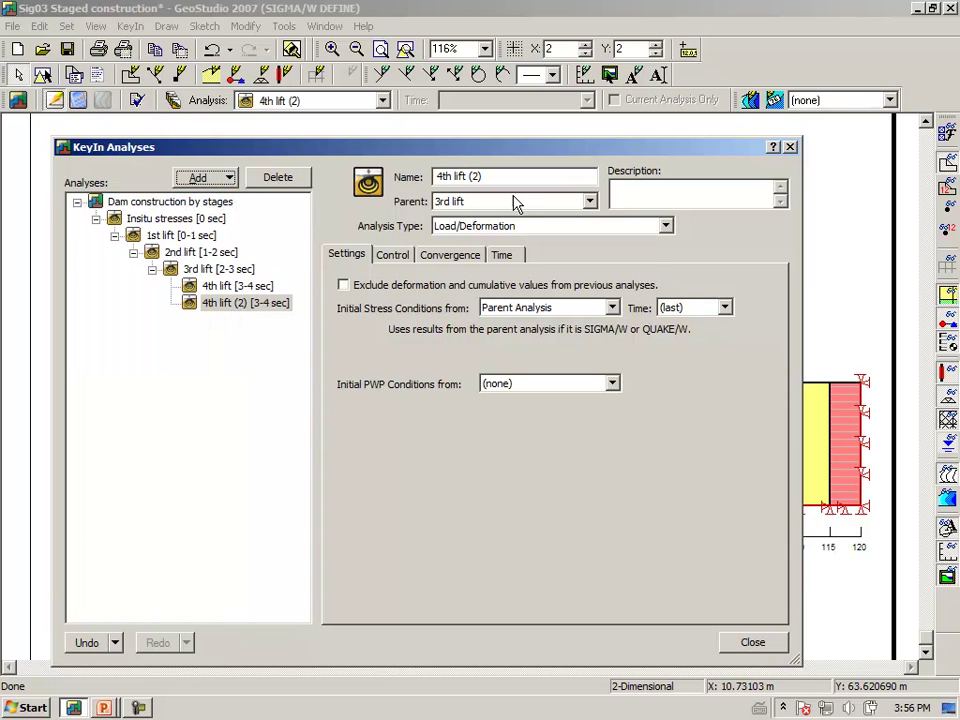
drag(509, 180, 437, 177)
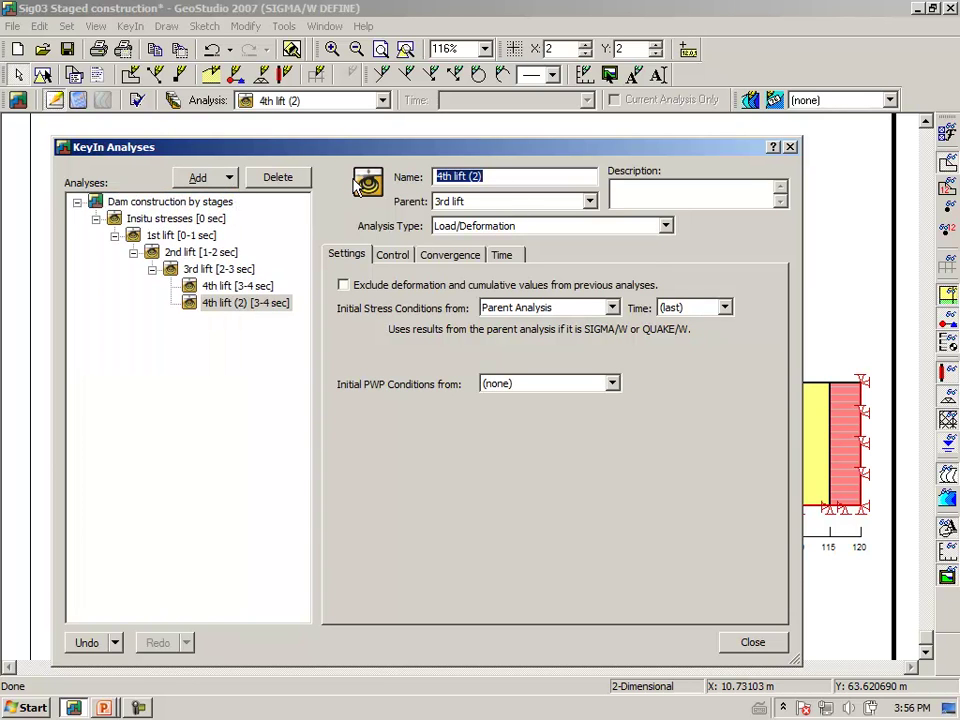
text(5th)
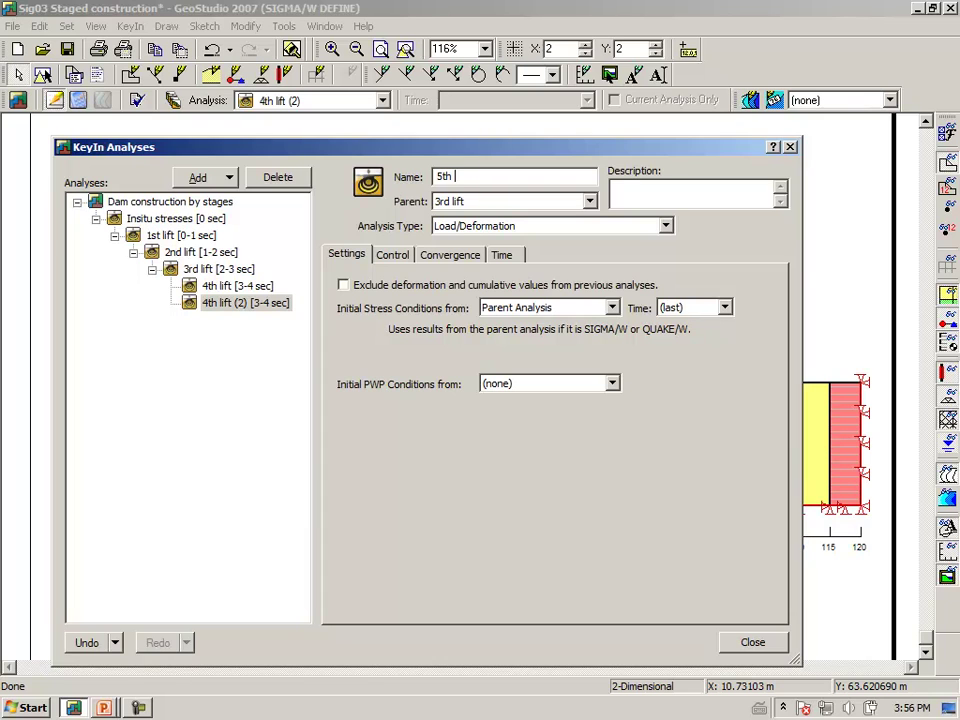
key(Tab)
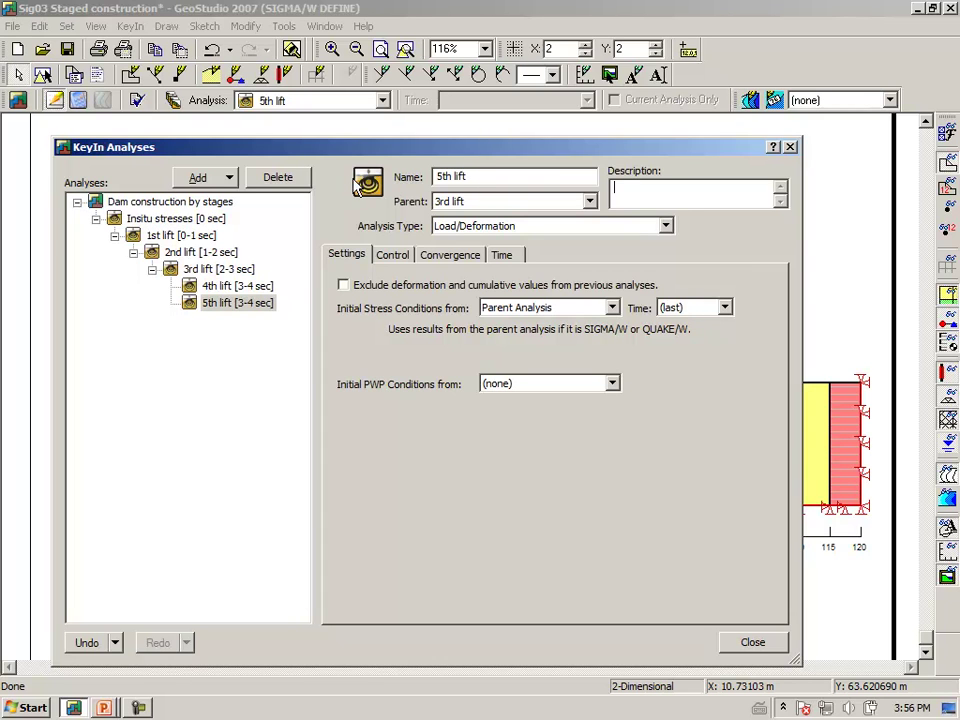
Make 4th lift the parent of the 5th lift analysis and close the analysis definitions
click(589, 201)
click(458, 279)
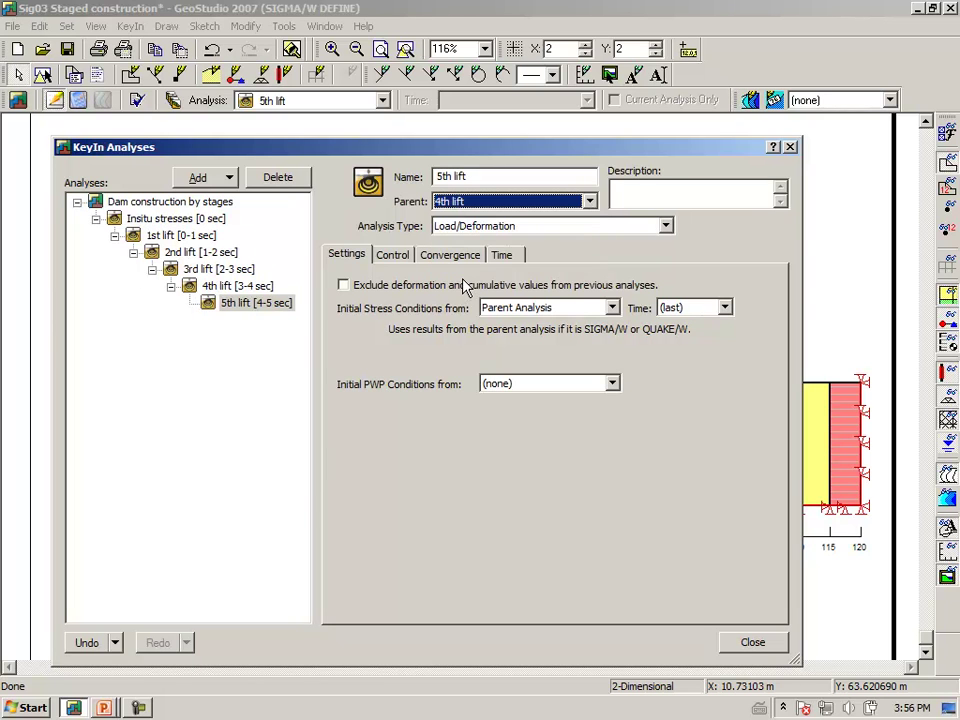
click(750, 643)
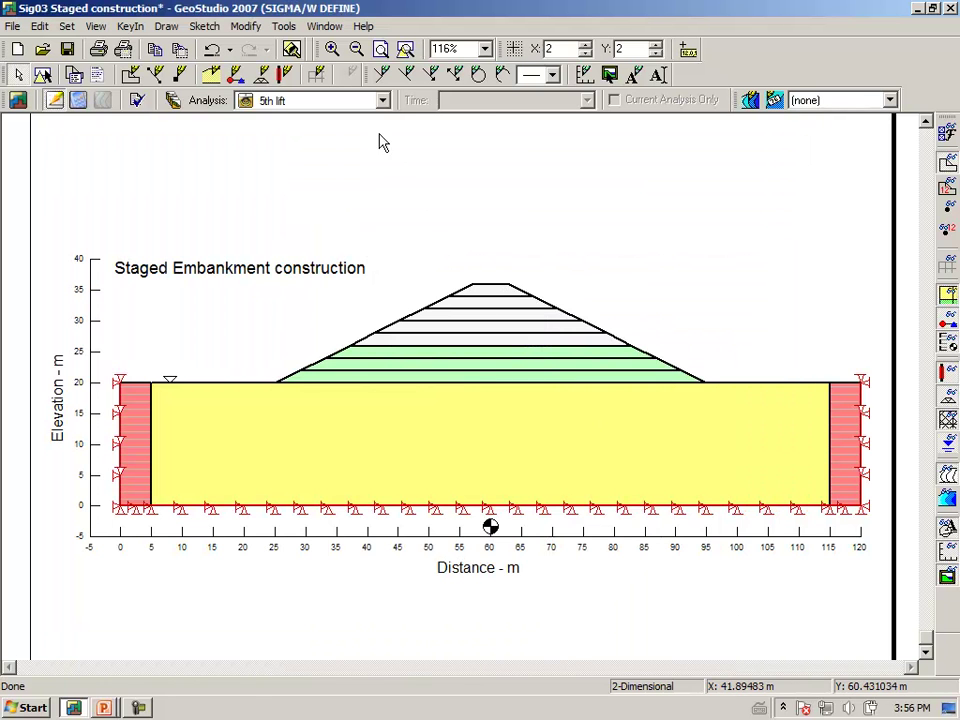
Assign the Embankment material to the fourth embankment layer in the 4th lift analysis
click(382, 101)
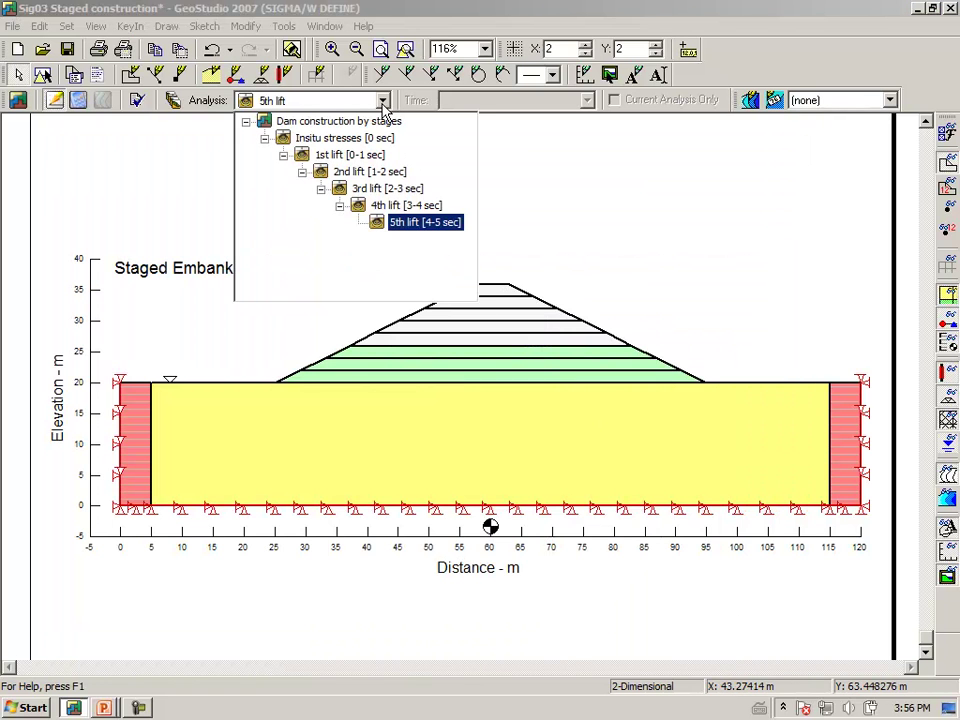
click(373, 189)
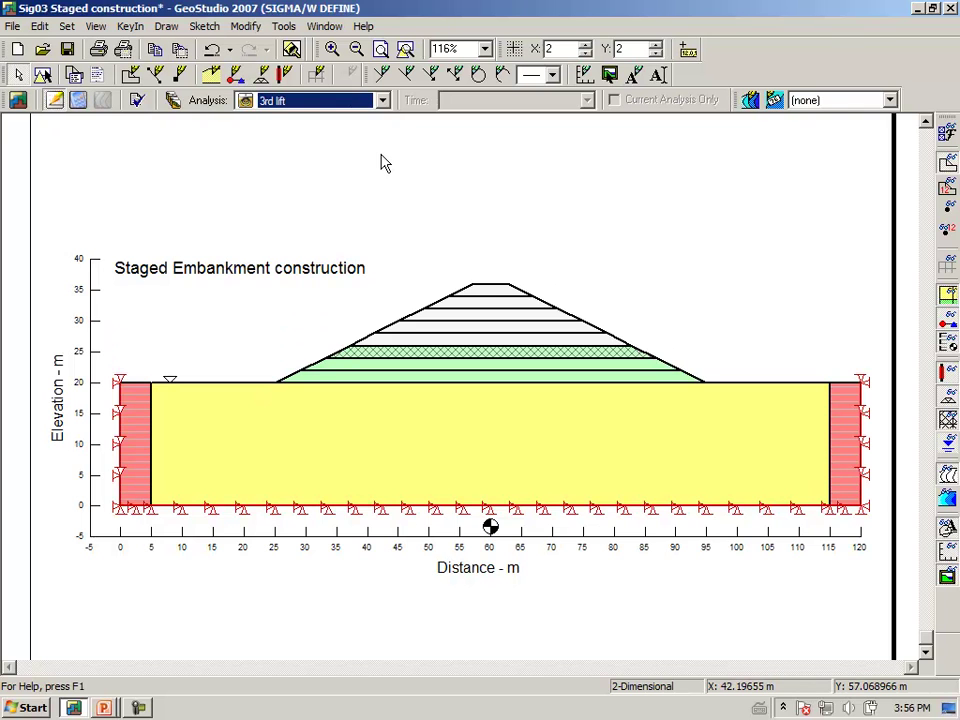
click(382, 101)
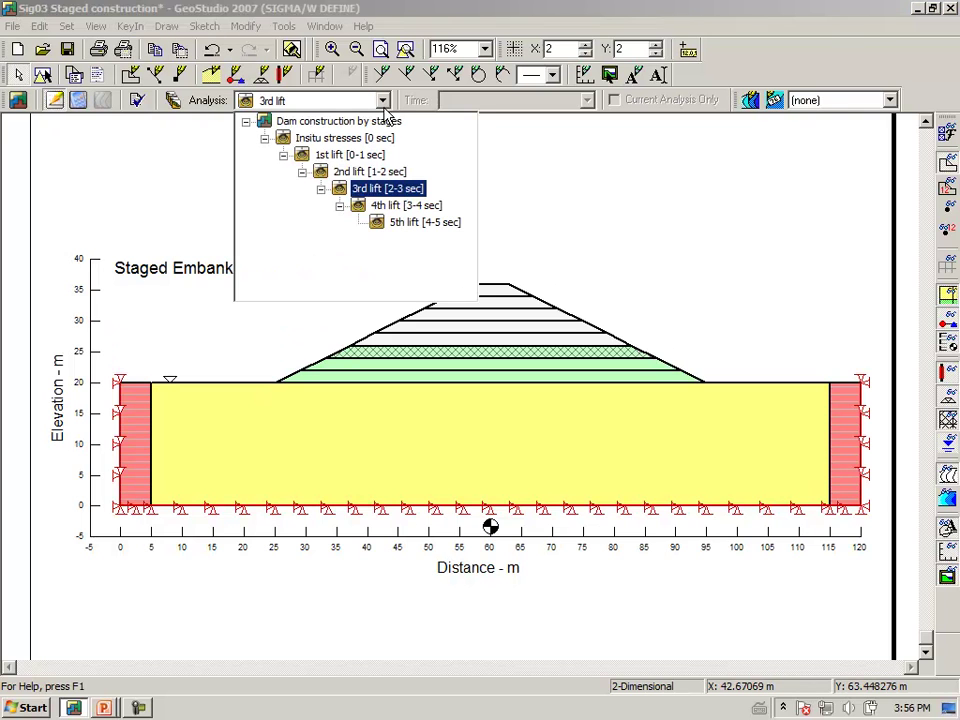
click(389, 206)
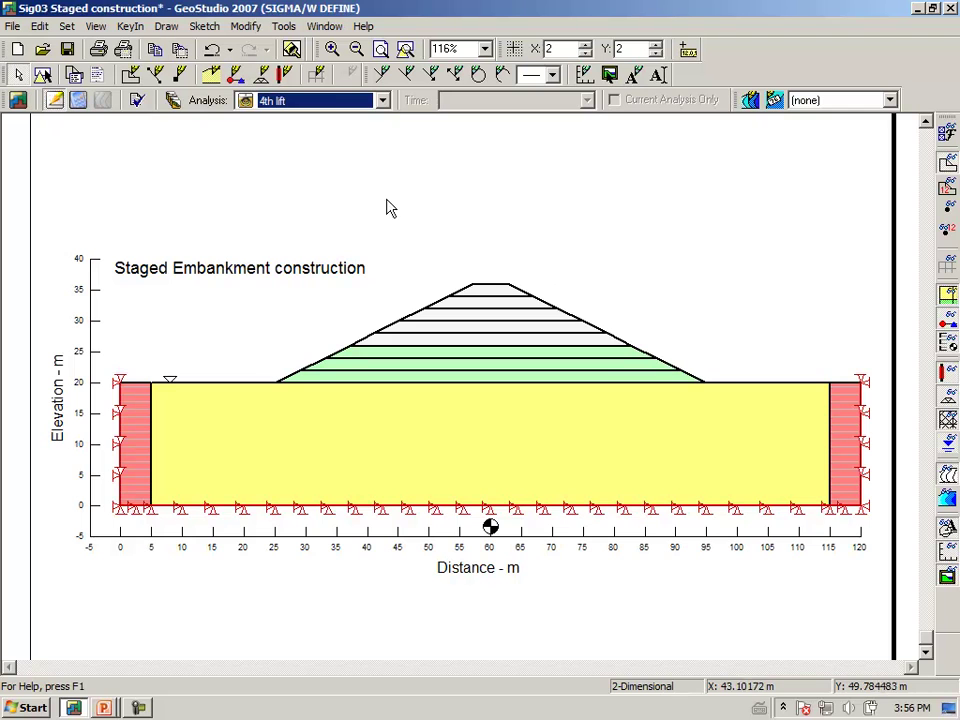
click(166, 26)
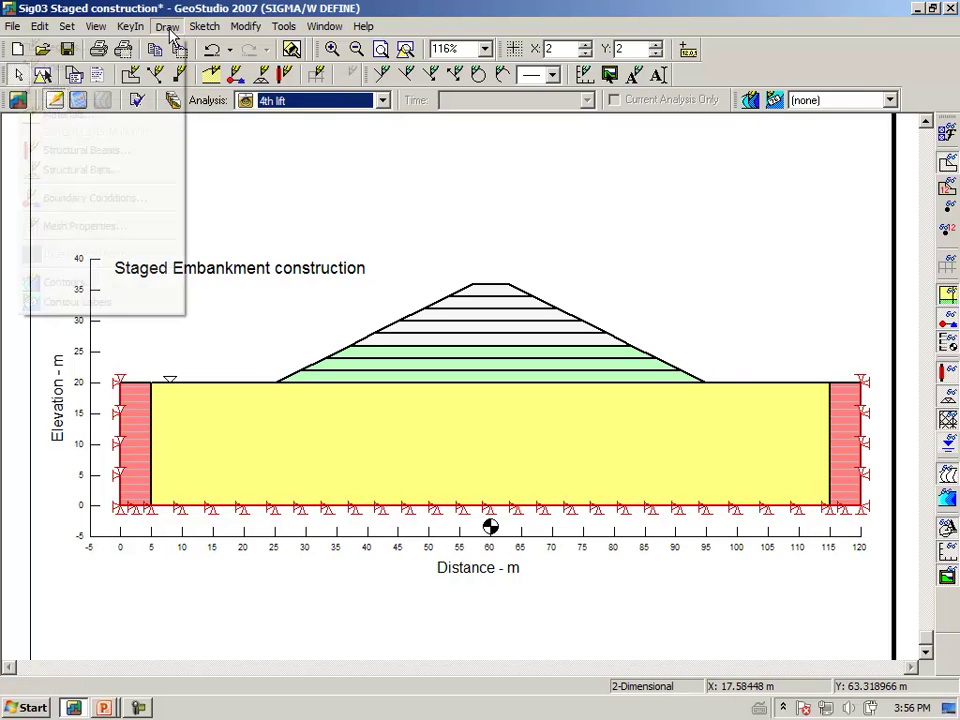
click(96, 113)
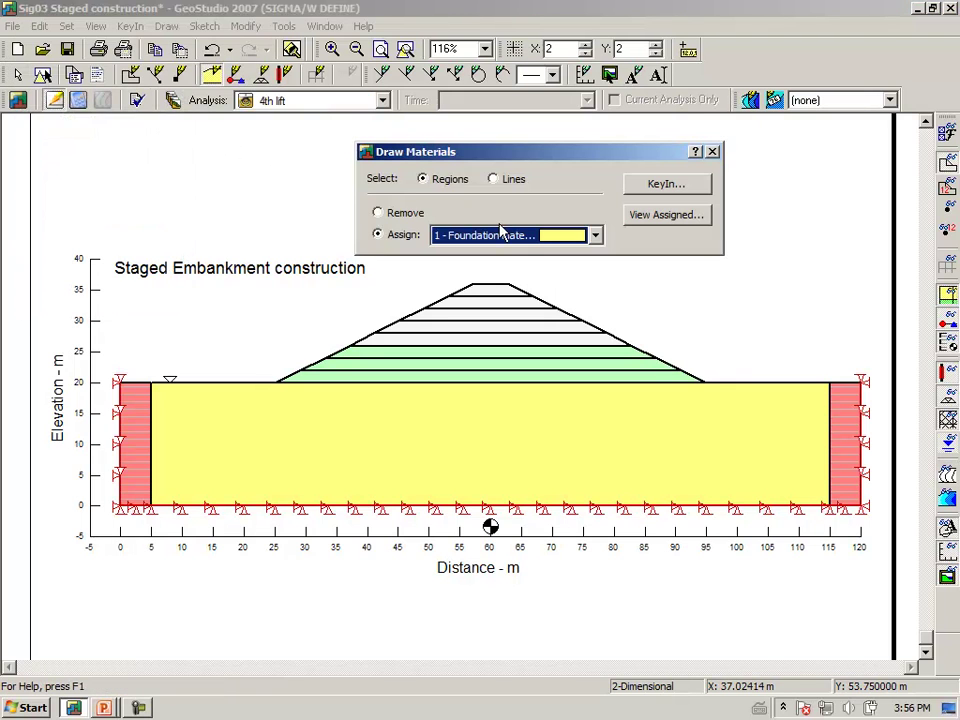
click(596, 237)
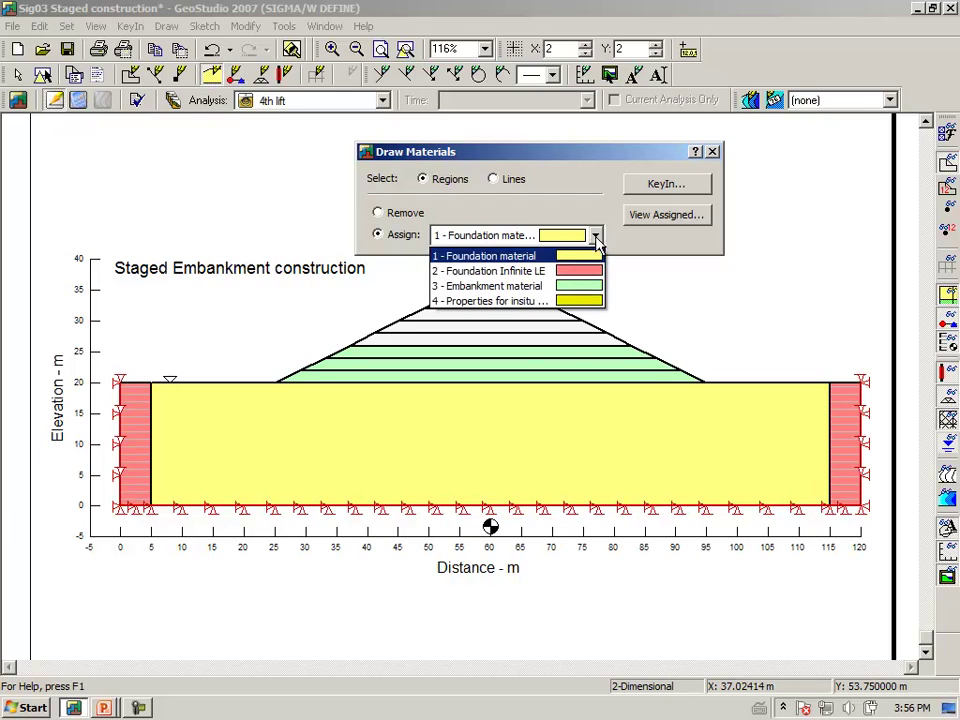
click(574, 286)
click(515, 345)
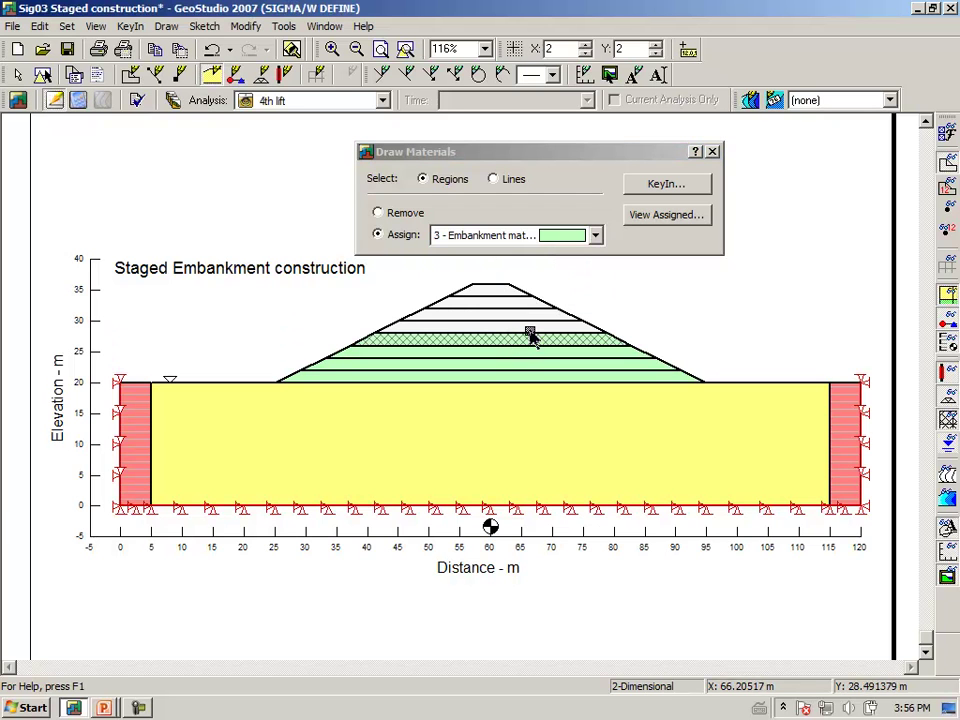
click(713, 153)
click(713, 153)
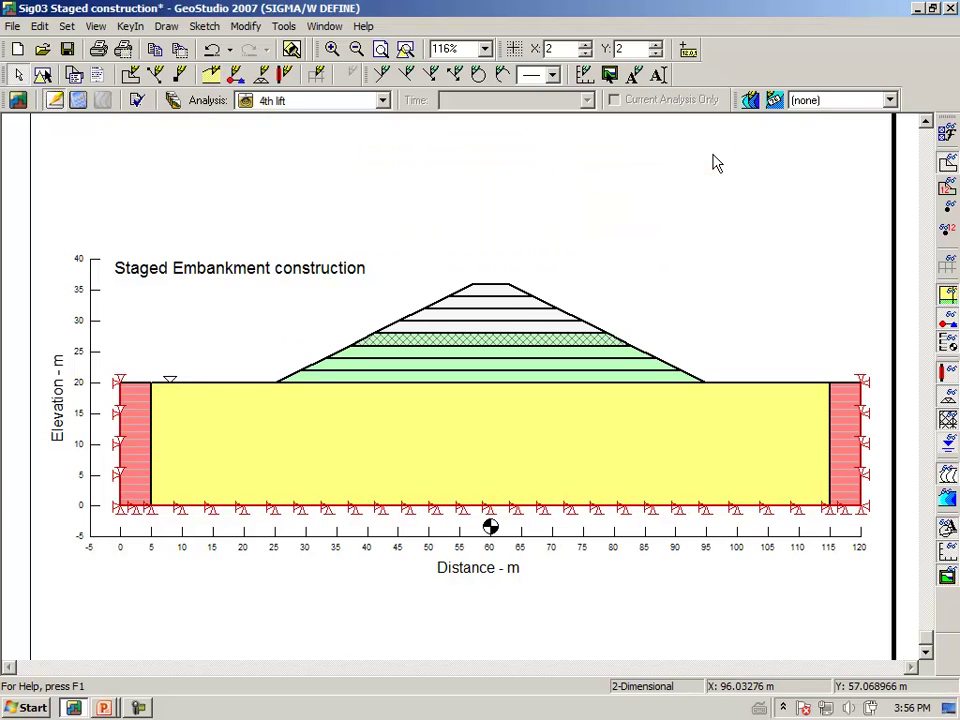
Assign the Embankment material to the fourth and fifth embankment layers in the 5th lift analysis
click(383, 101)
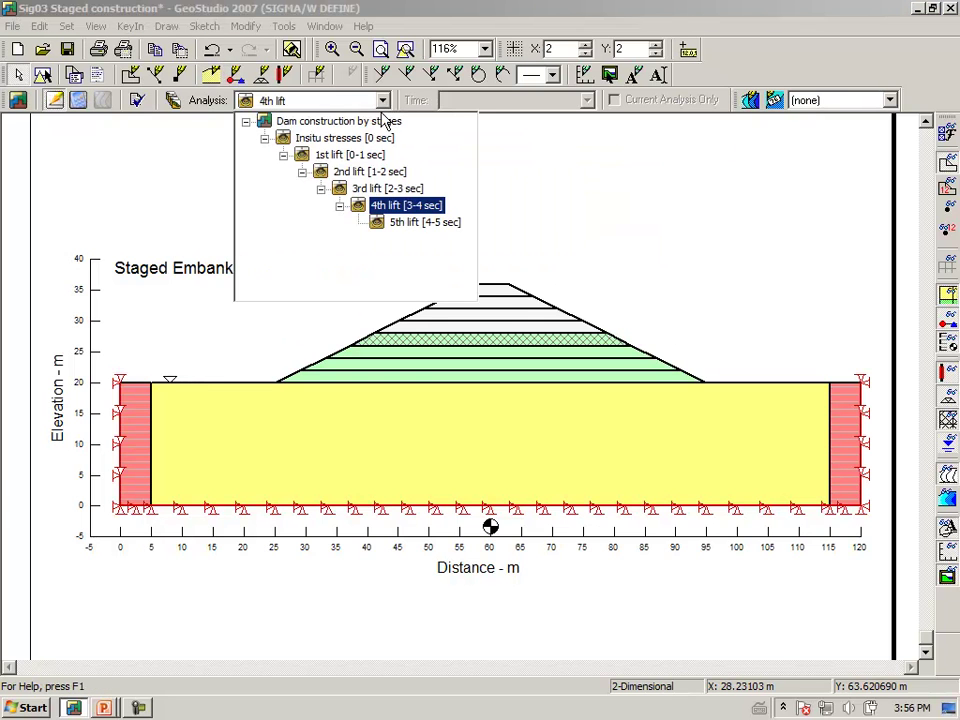
click(390, 223)
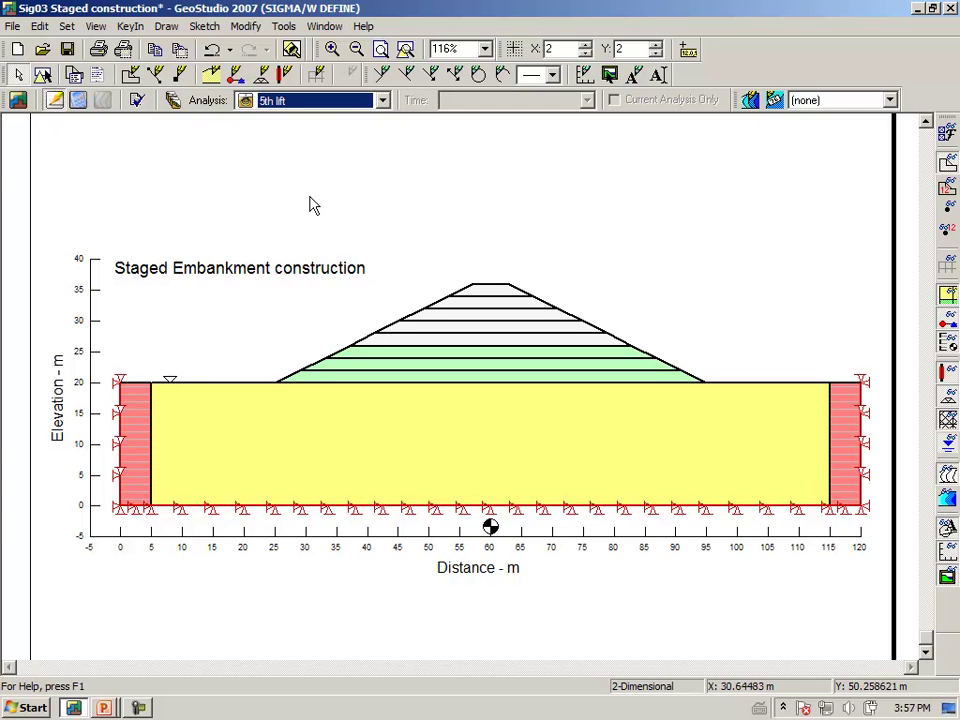
click(167, 27)
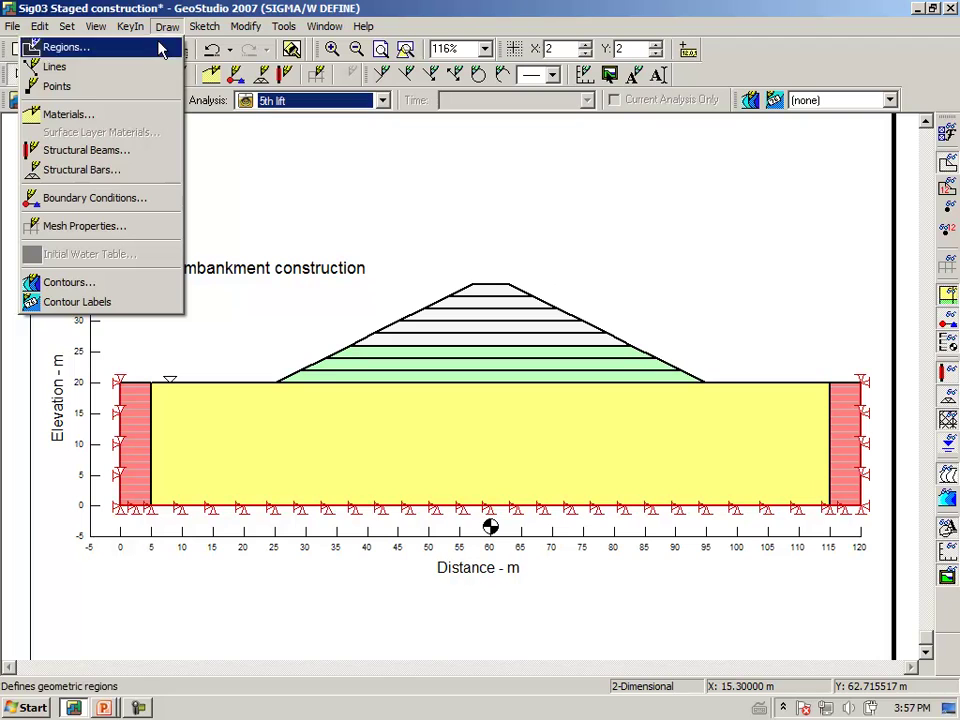
click(136, 114)
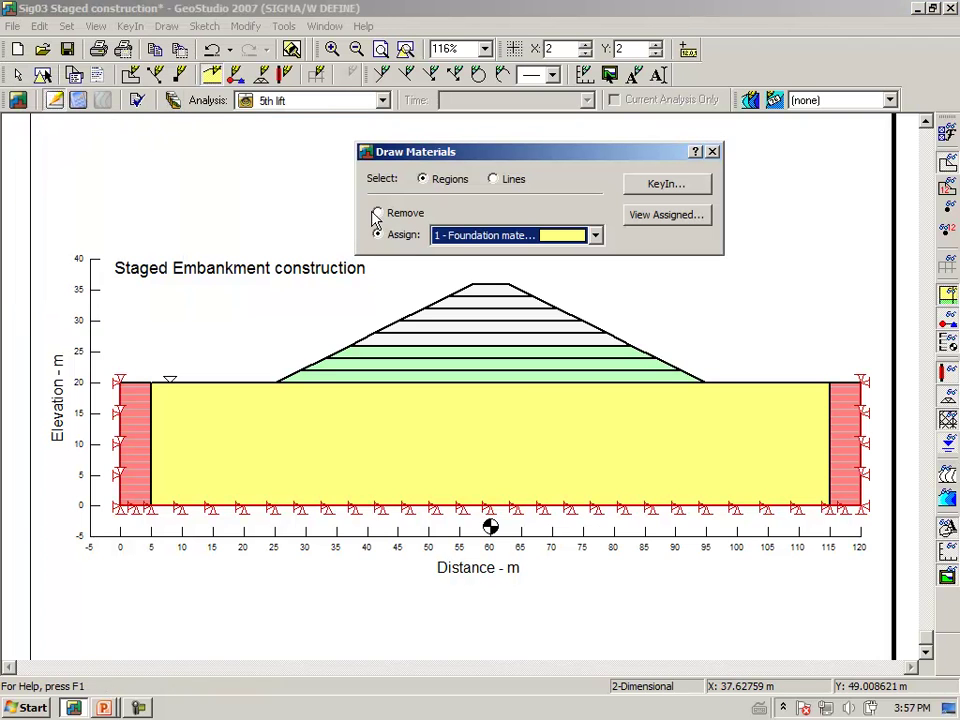
click(595, 239)
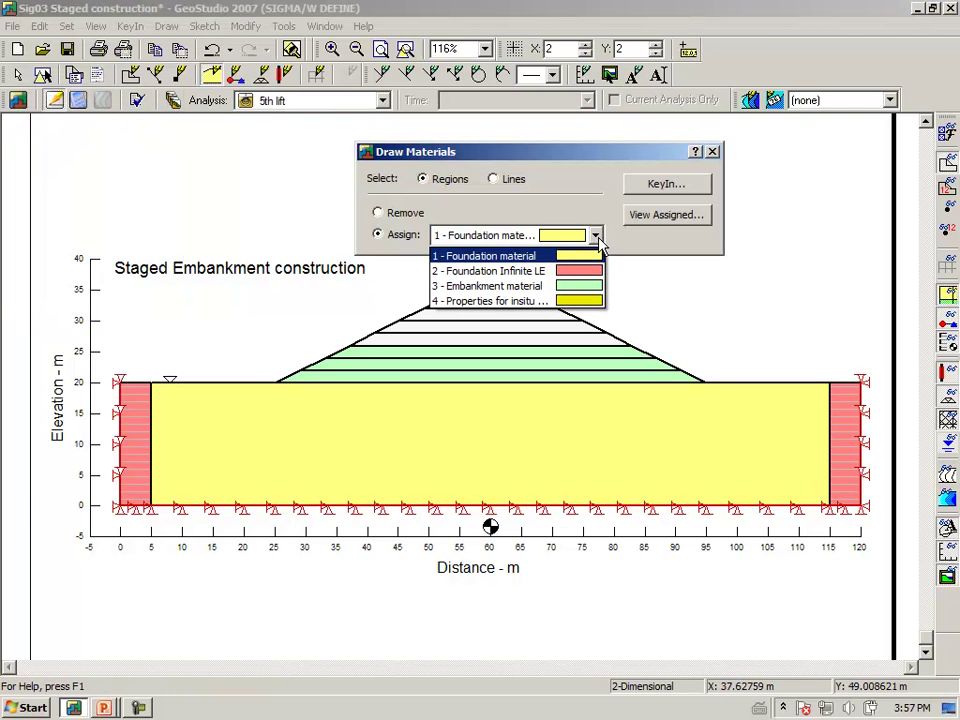
click(580, 290)
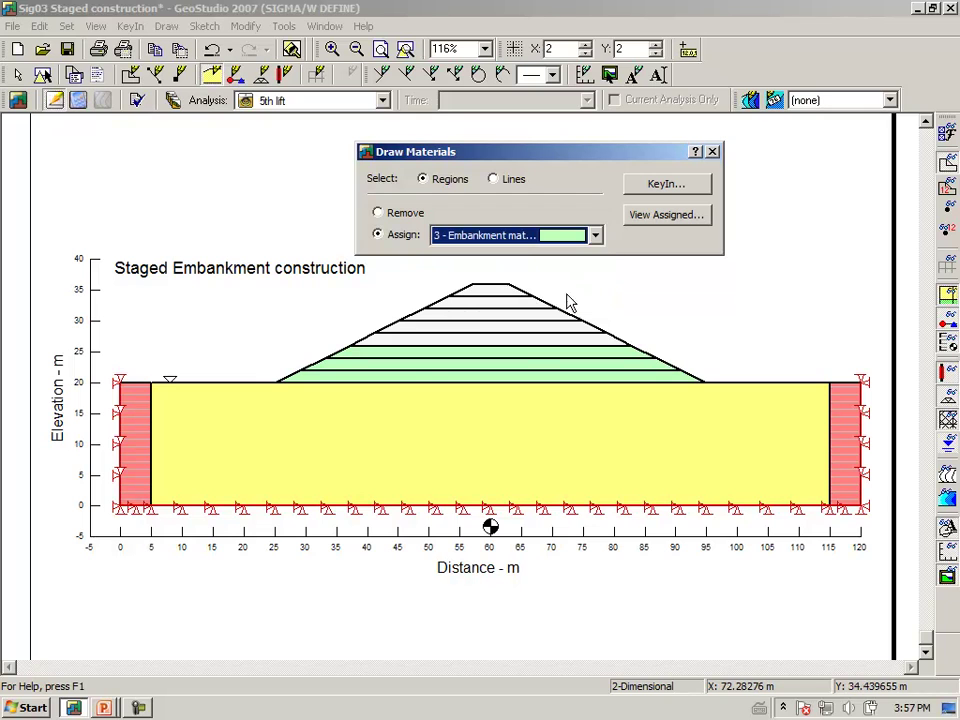
click(523, 343)
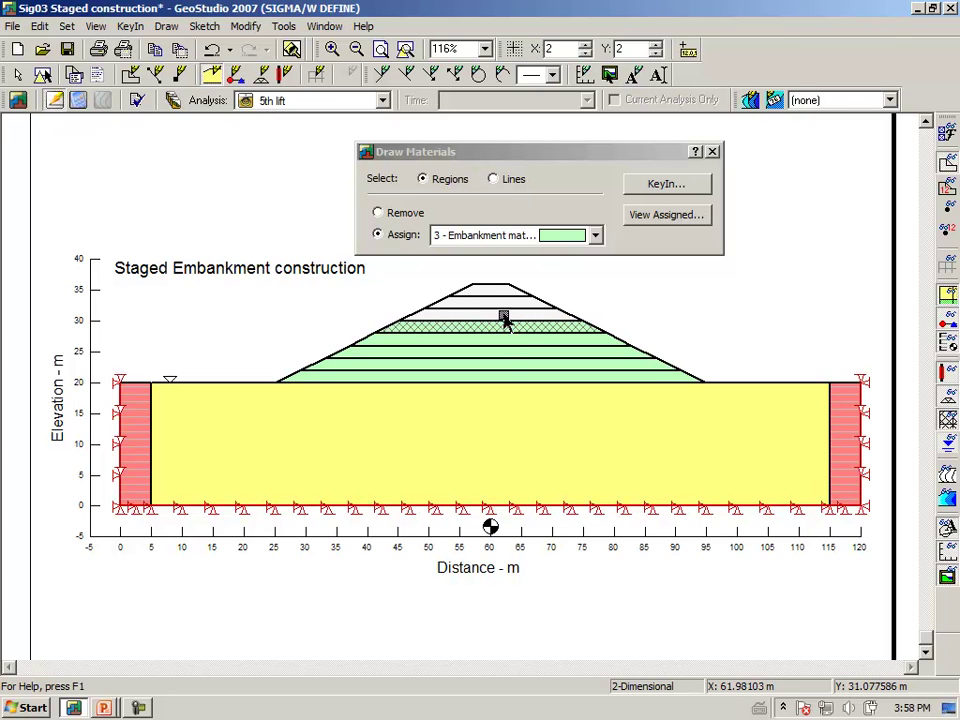
click(713, 152)
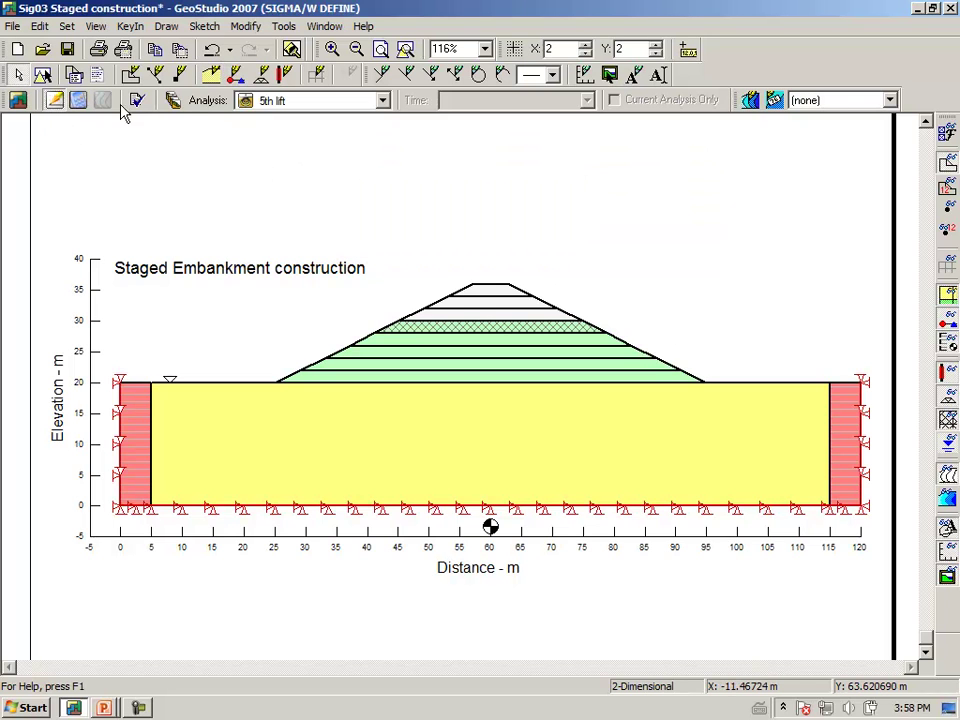
Clone the 5th lift analysis as "6th lift" and make 5th lift its parent
click(176, 101)
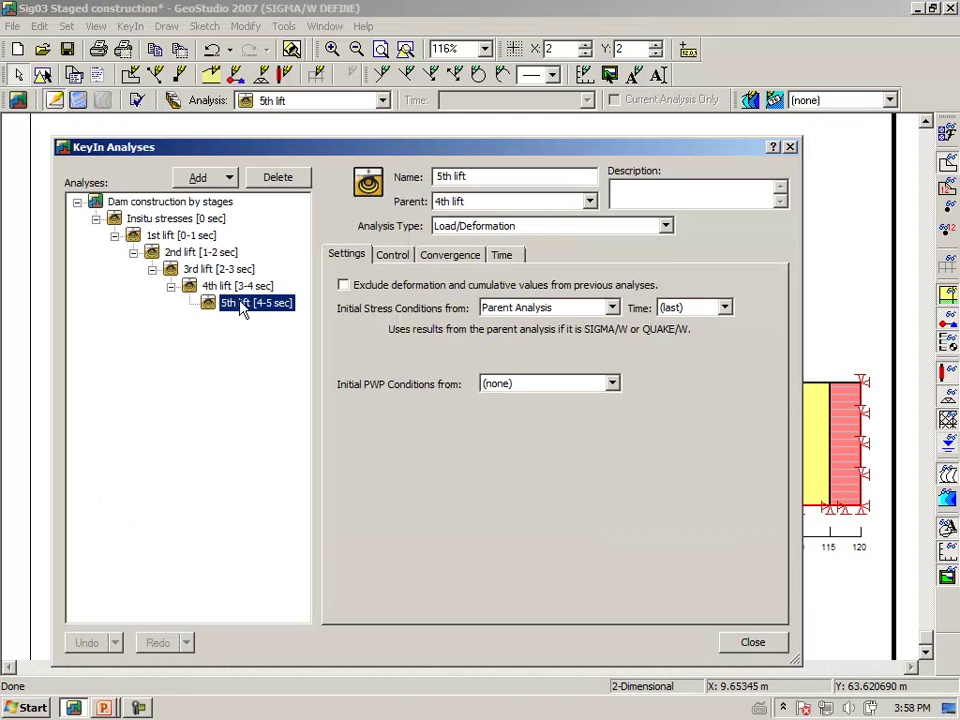
click(224, 178)
click(210, 199)
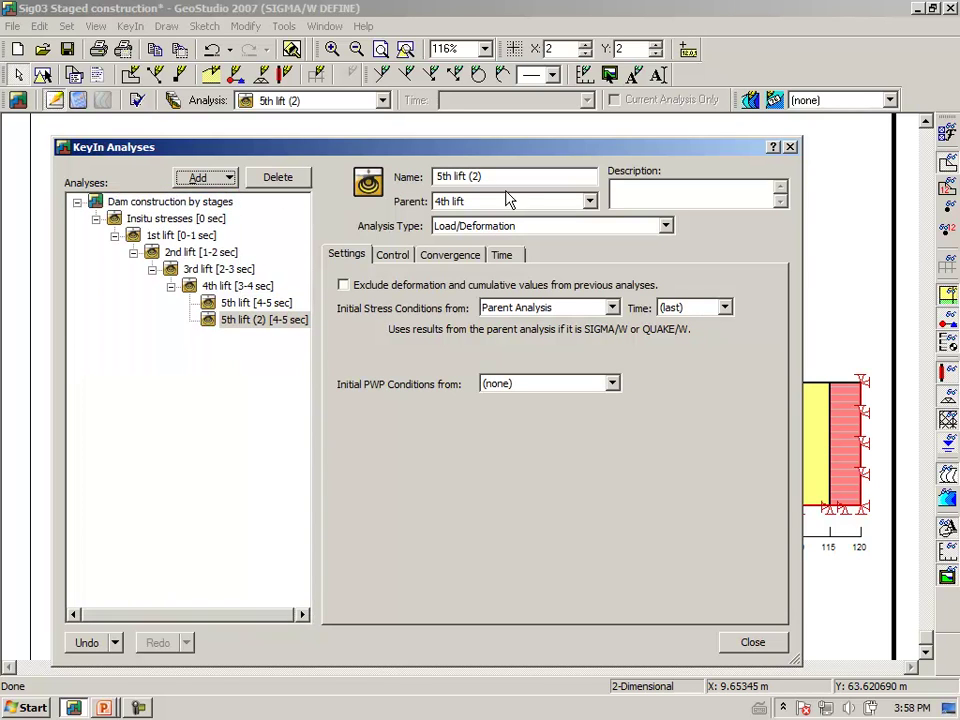
click(514, 176)
text(6)
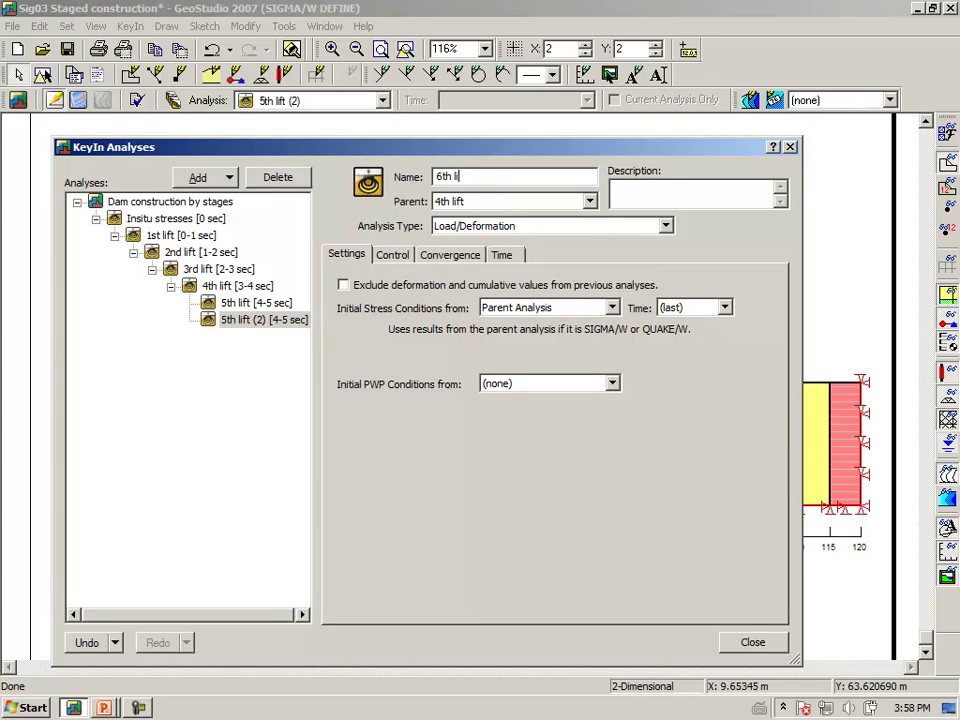
key(Tab)
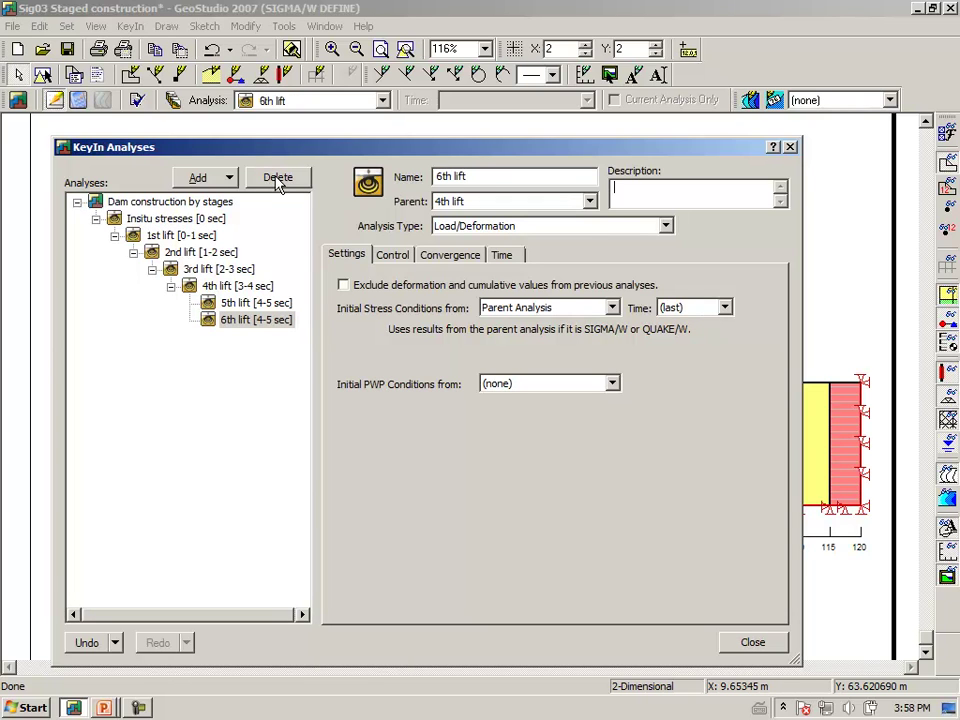
click(593, 201)
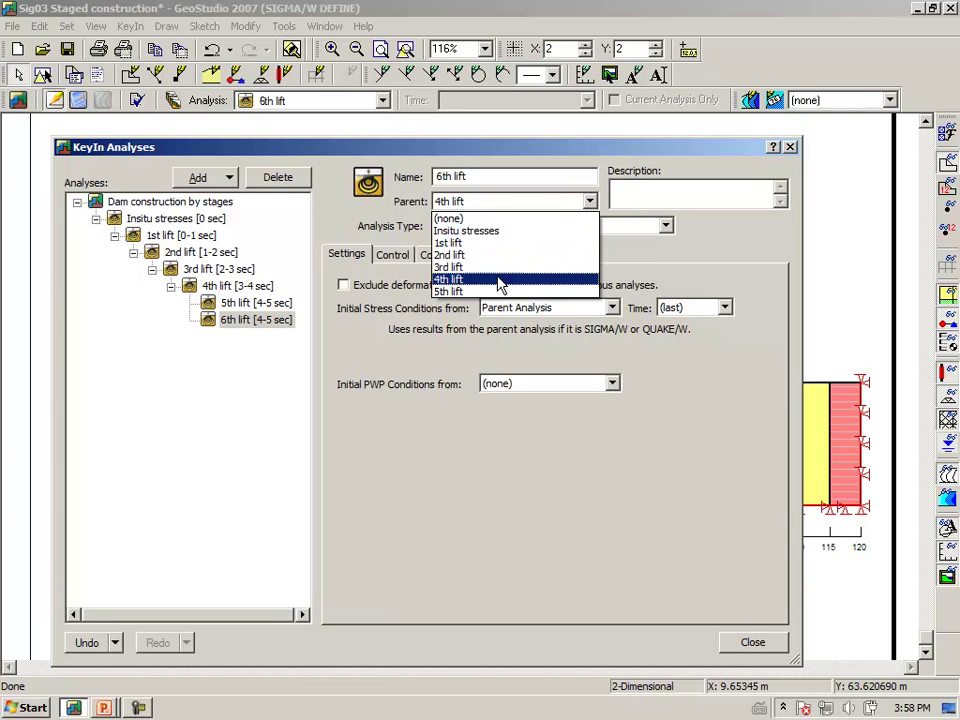
click(562, 291)
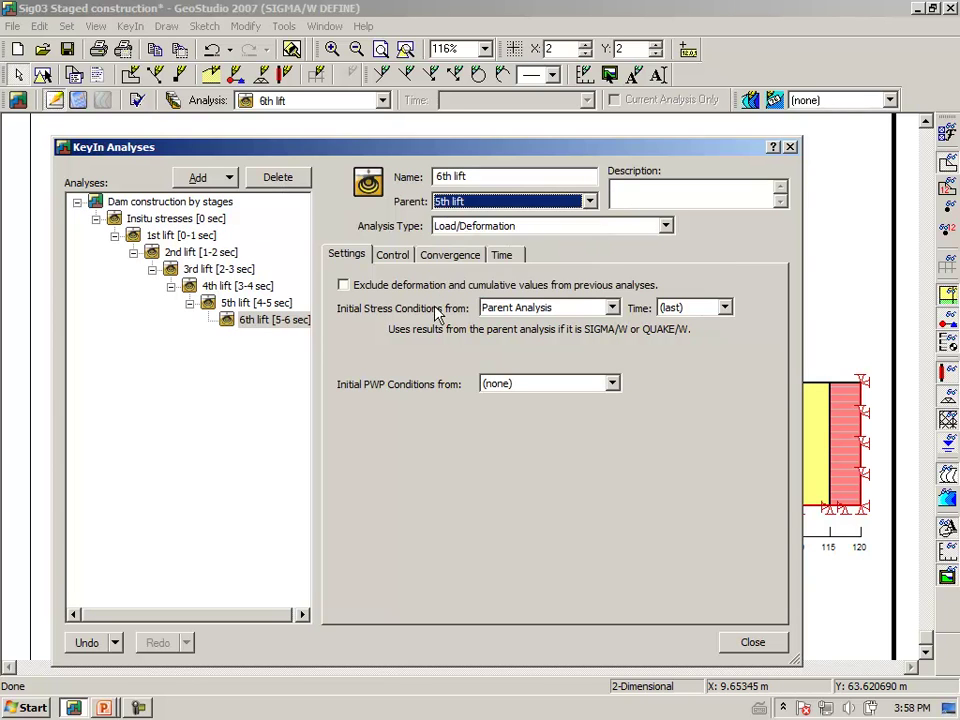
Clone the 6th lift analysis and name the copy "7th lift"
click(227, 180)
click(209, 202)
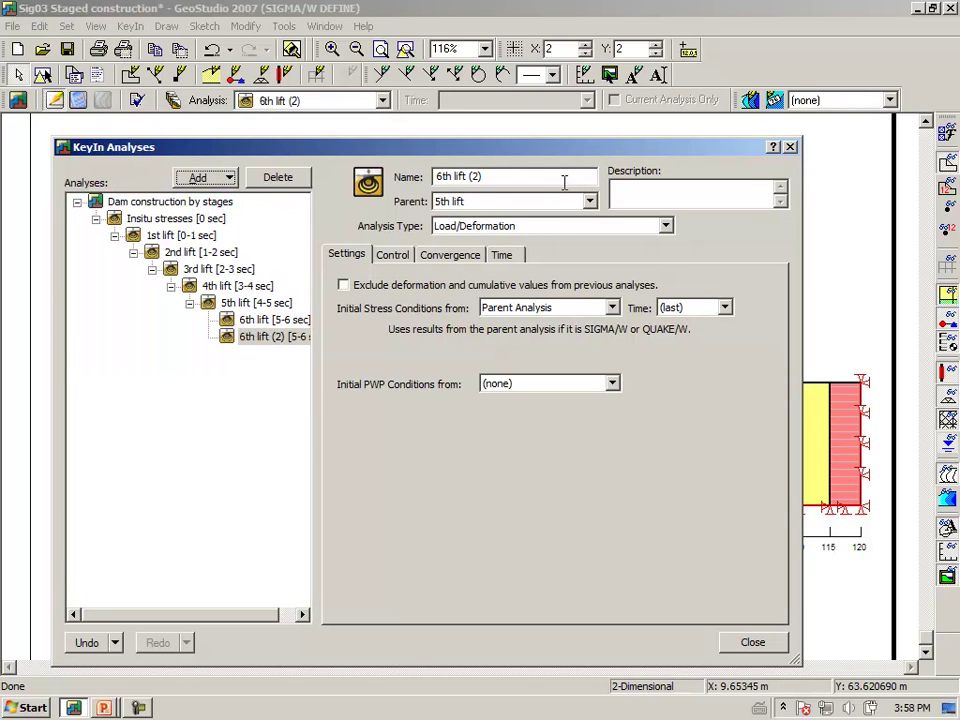
drag(568, 180, 199, 163)
text(7)
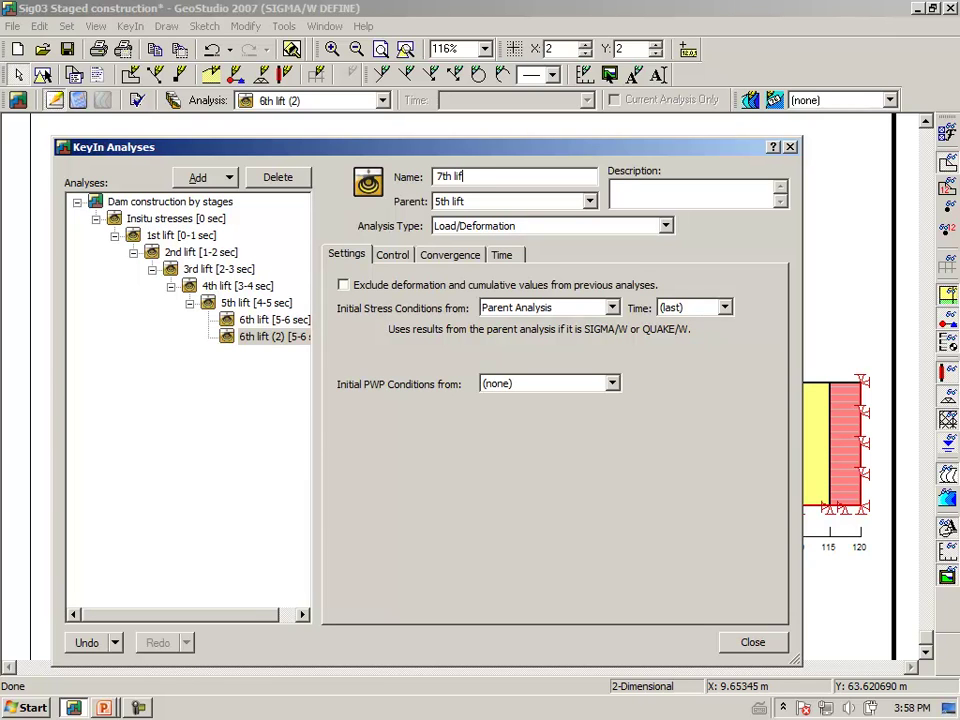
key(Tab)
click(625, 190)
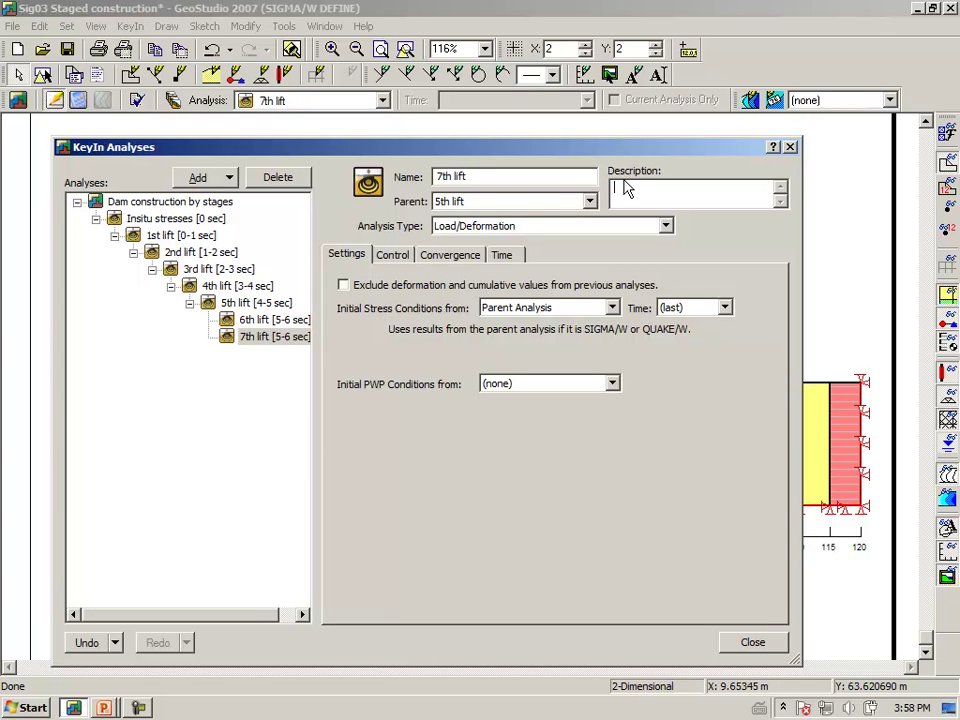
Make 6th lift the parent of the 7th lift analysis, and clone 7th lift as "8th lift"
click(590, 201)
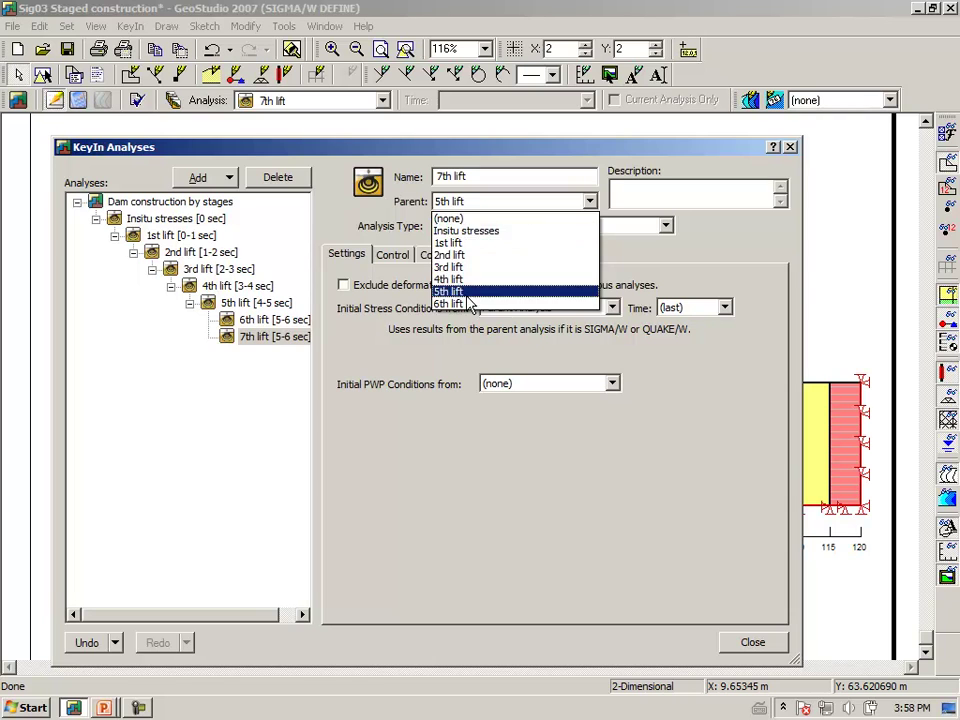
click(500, 300)
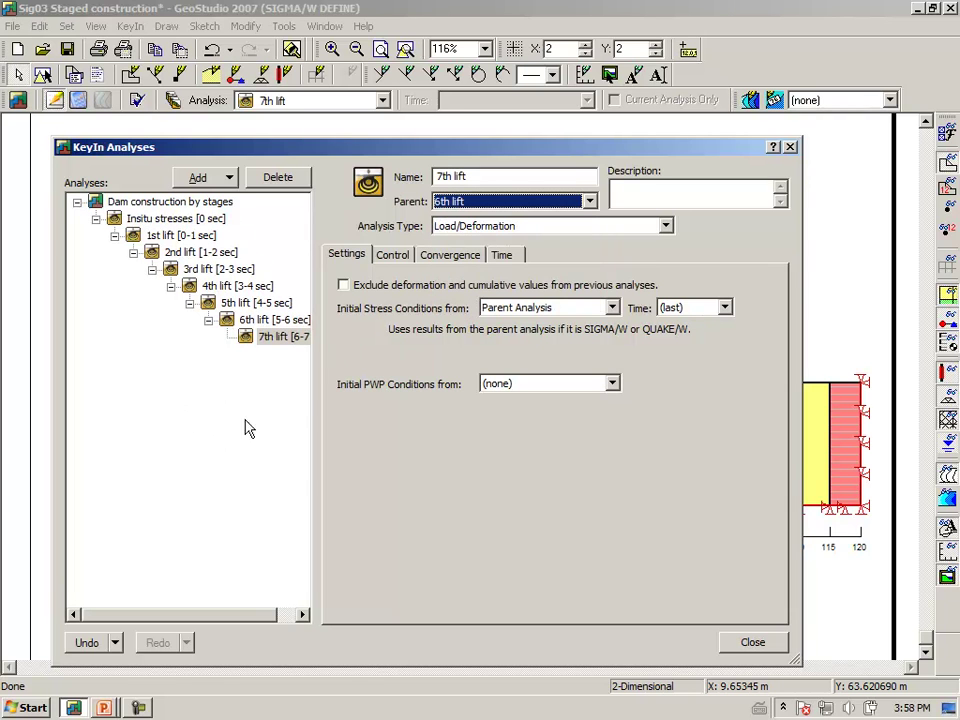
click(195, 177)
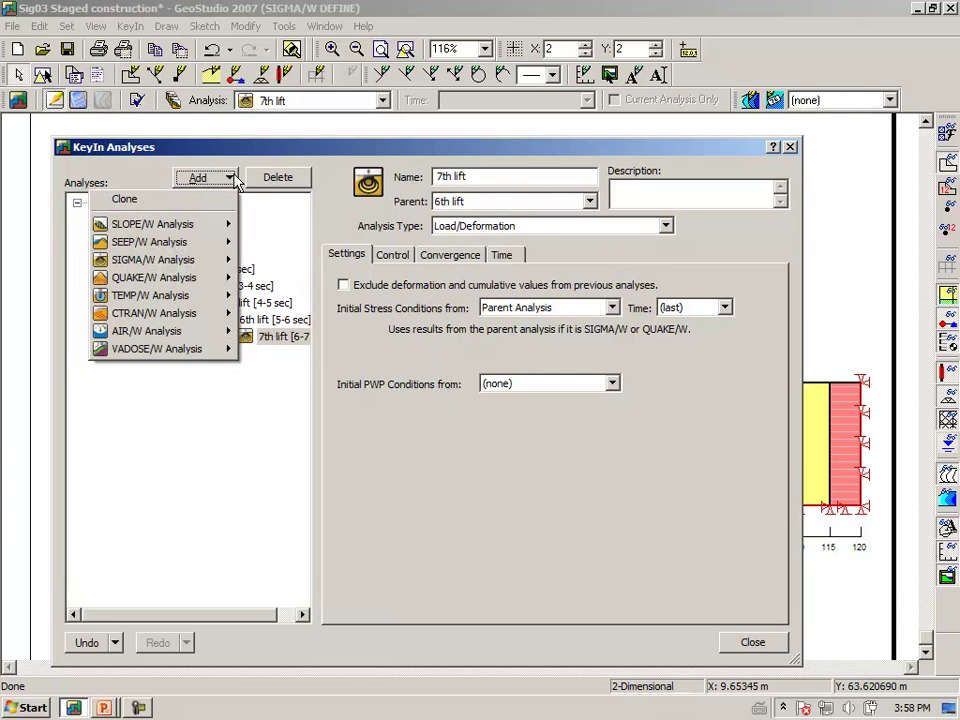
click(204, 204)
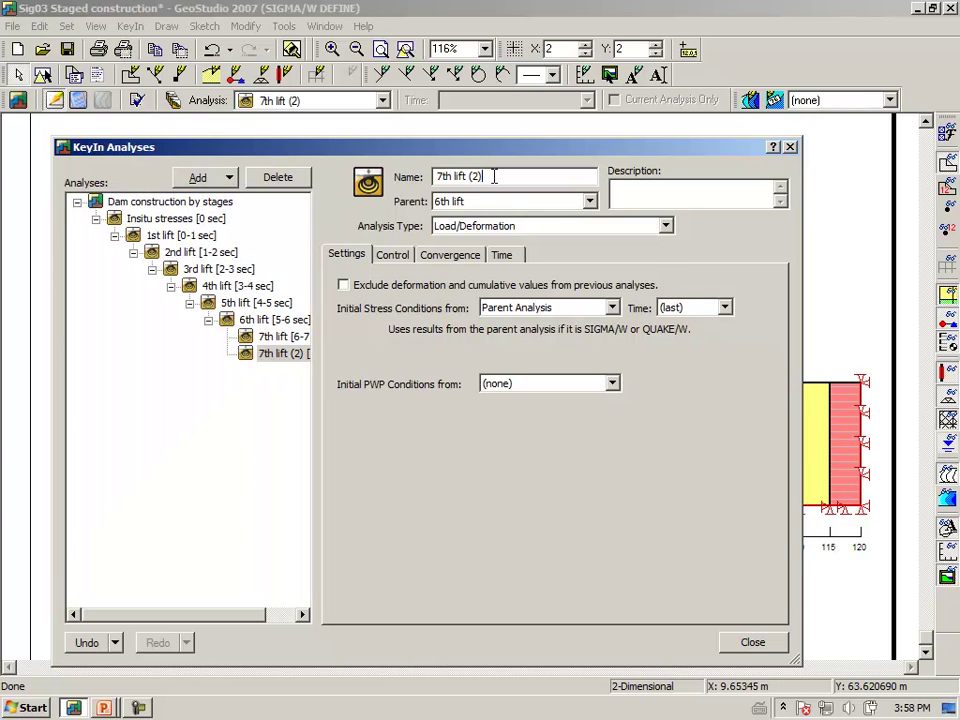
drag(497, 176, 197, 175)
text(8)
click(614, 193)
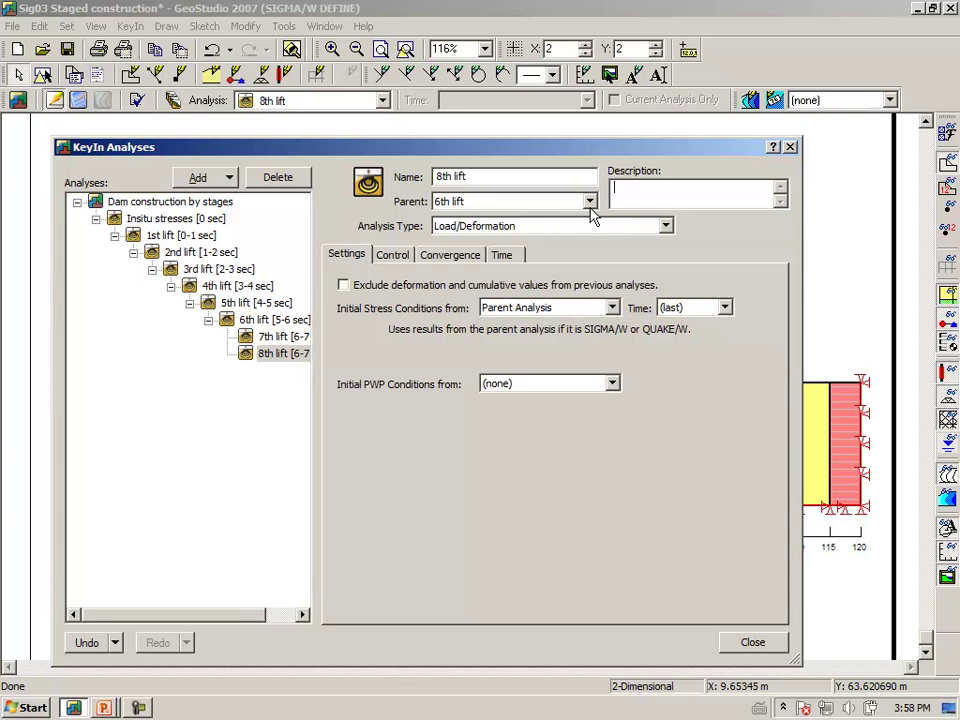
Set 7th lift as the parent of the 8th lift analysis and finish defining the analyses
click(590, 202)
click(505, 316)
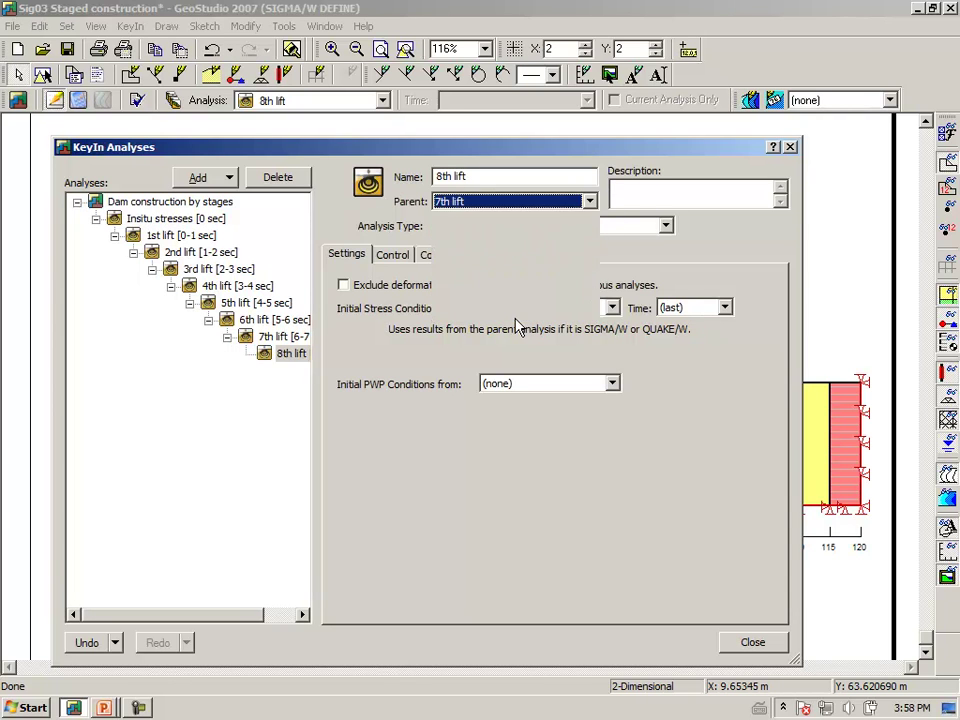
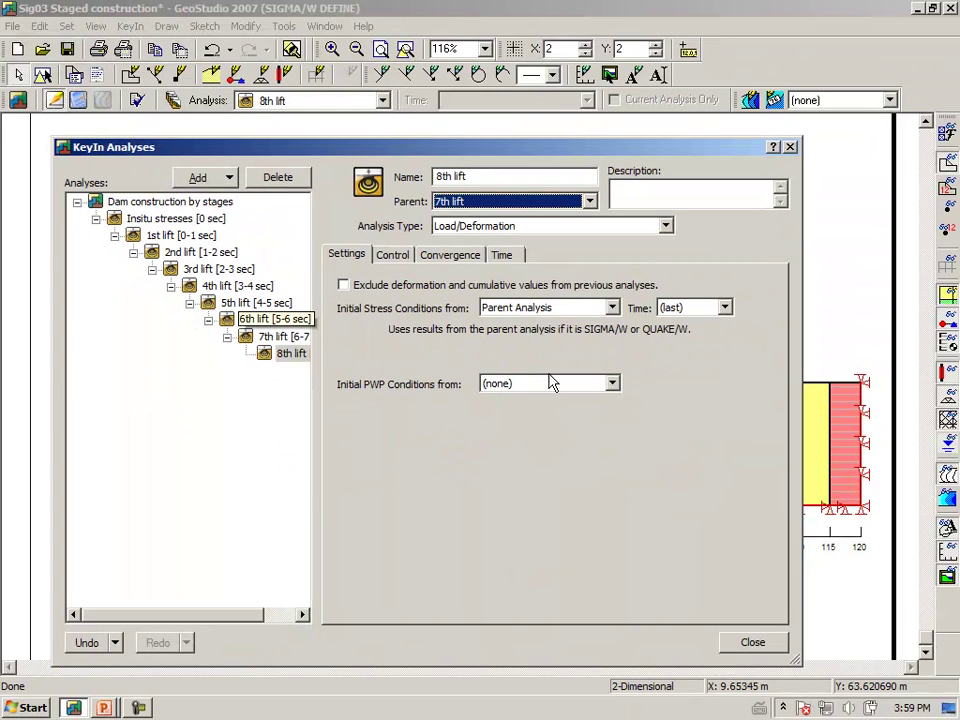
click(745, 643)
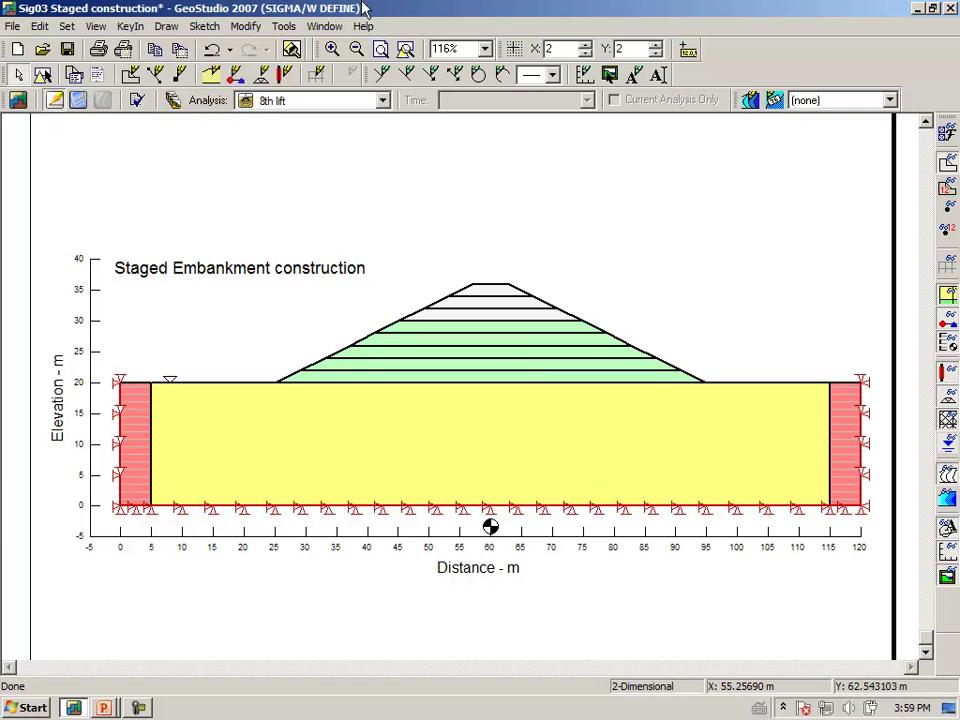
Assign the Embankment material to the sixth embankment layer in the 6th lift analysis
click(384, 102)
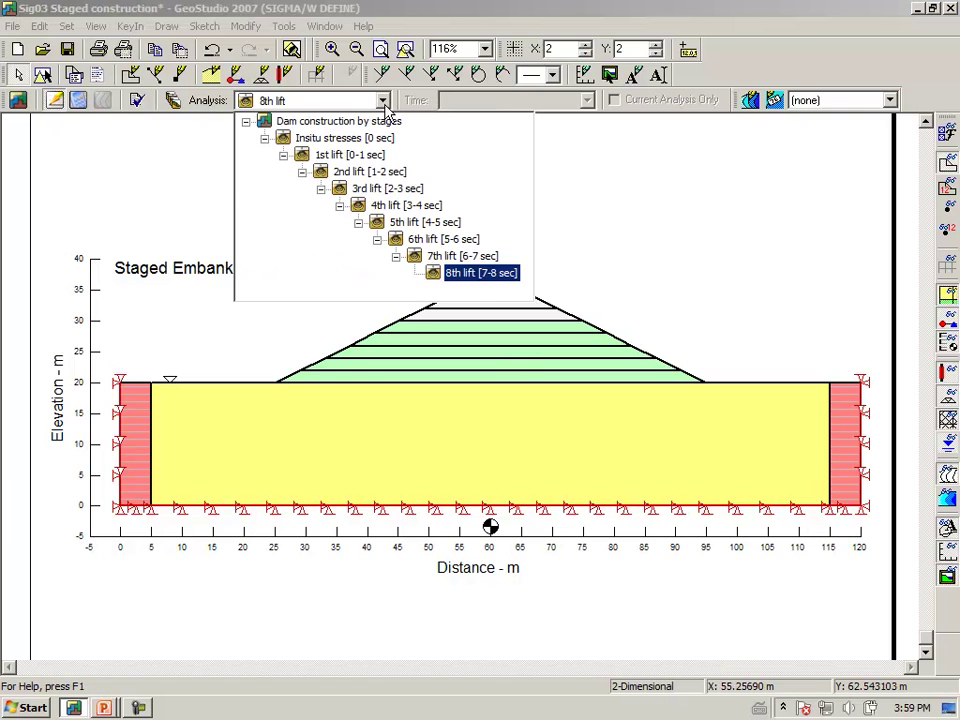
click(405, 221)
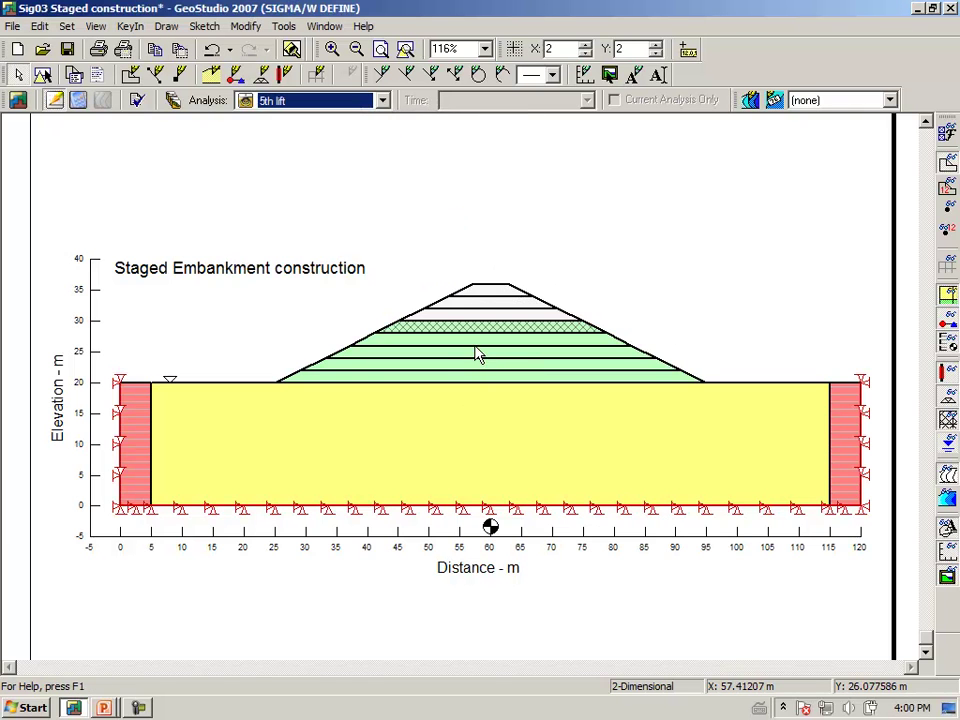
click(382, 101)
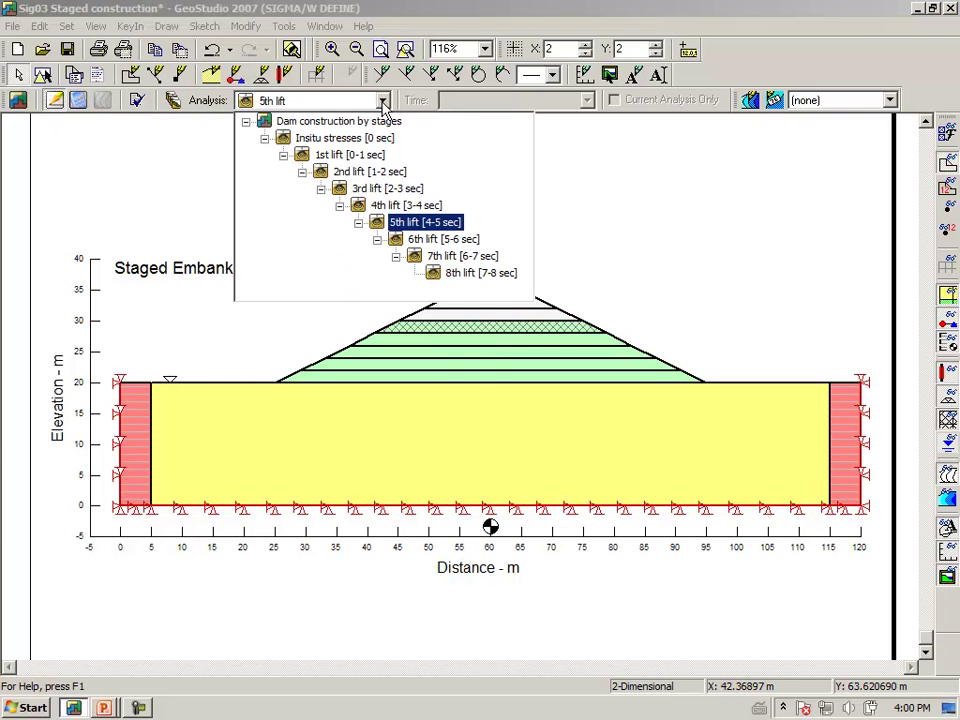
click(421, 242)
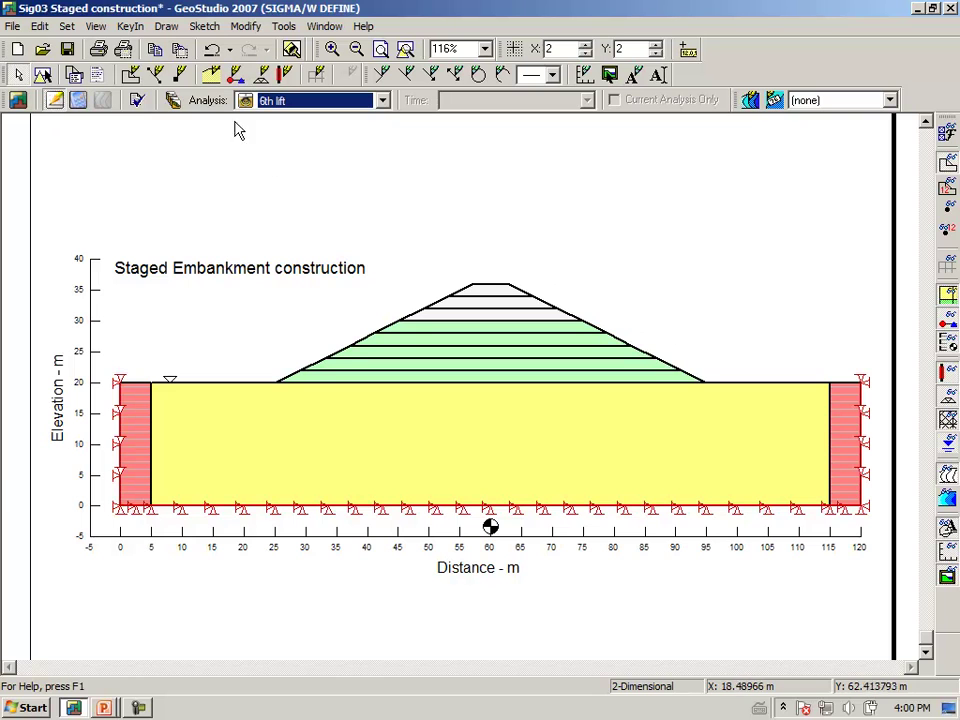
click(166, 26)
click(128, 113)
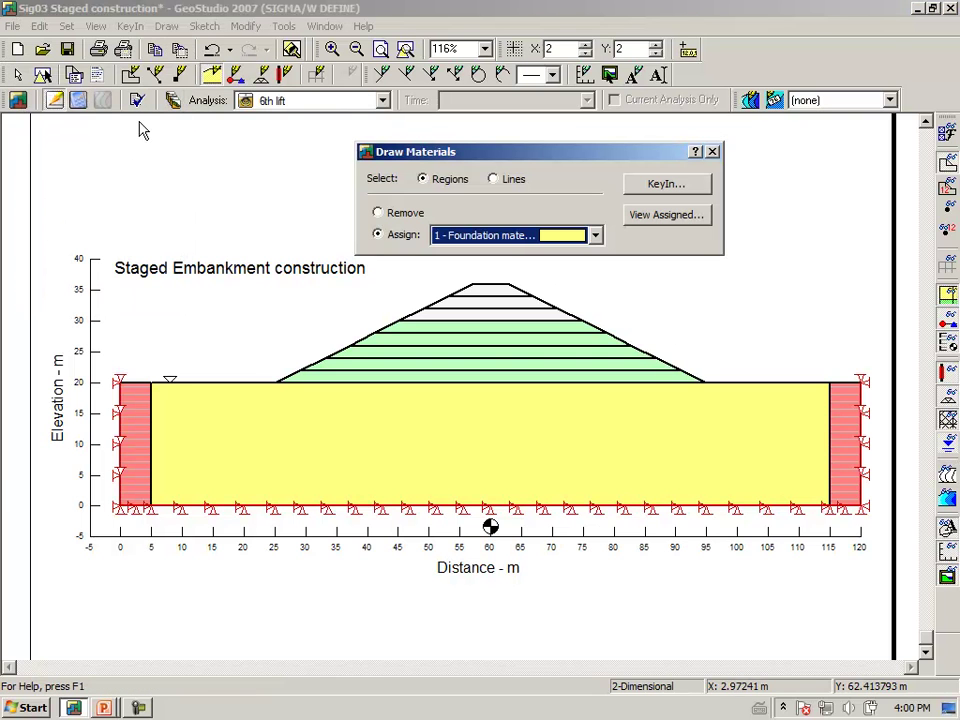
click(595, 236)
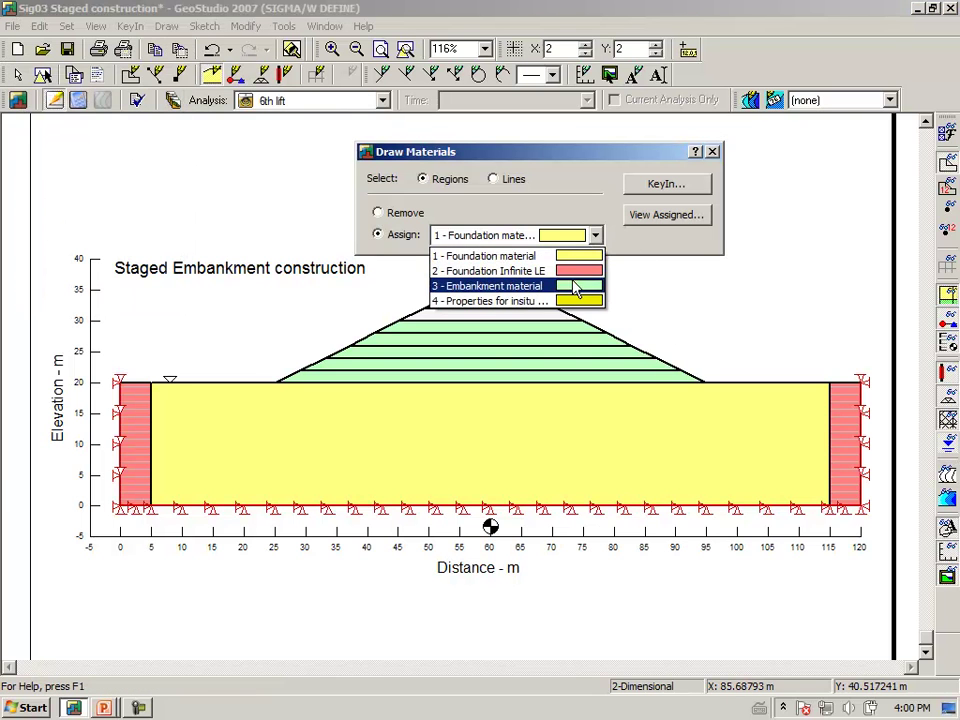
click(575, 287)
click(538, 316)
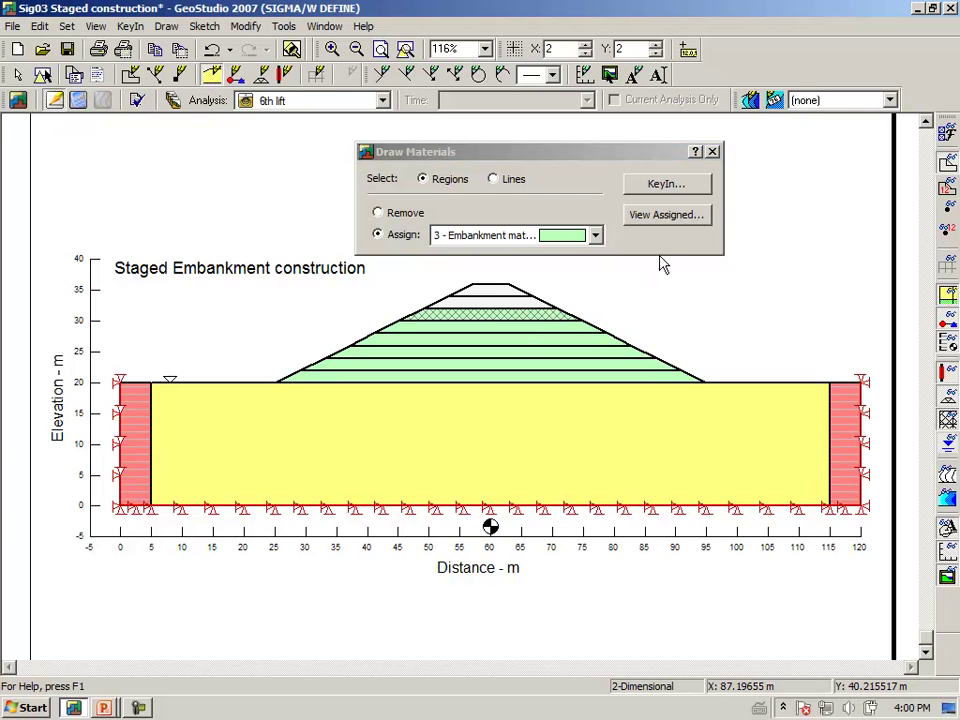
click(712, 151)
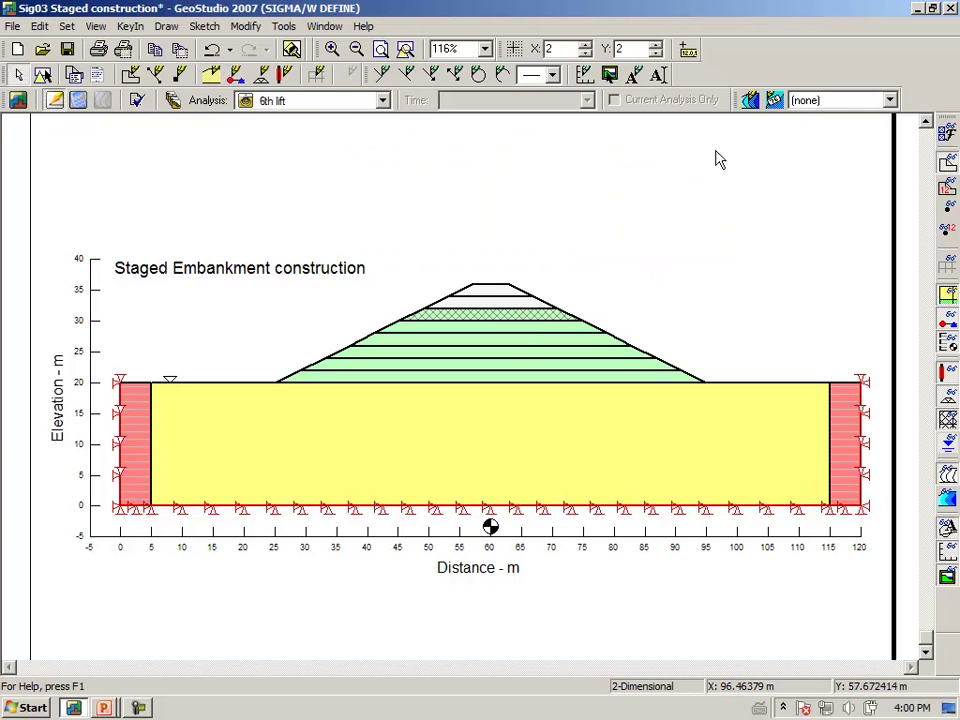
Assign the Embankment material to the sixth and seventh embankment layers in the 7th lift analysis
click(382, 101)
click(440, 254)
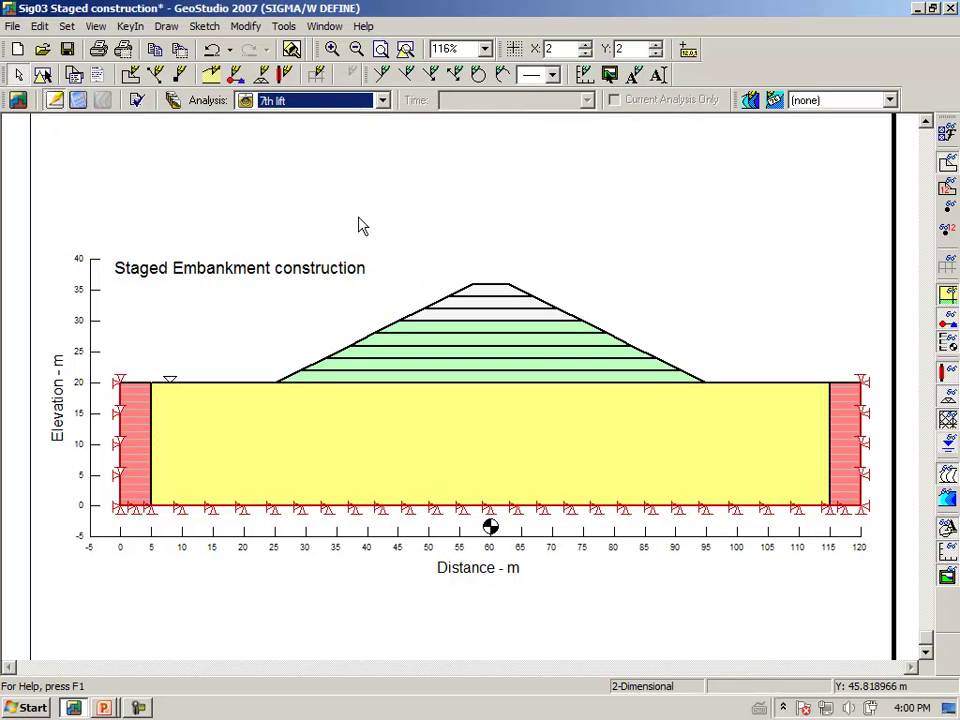
click(167, 26)
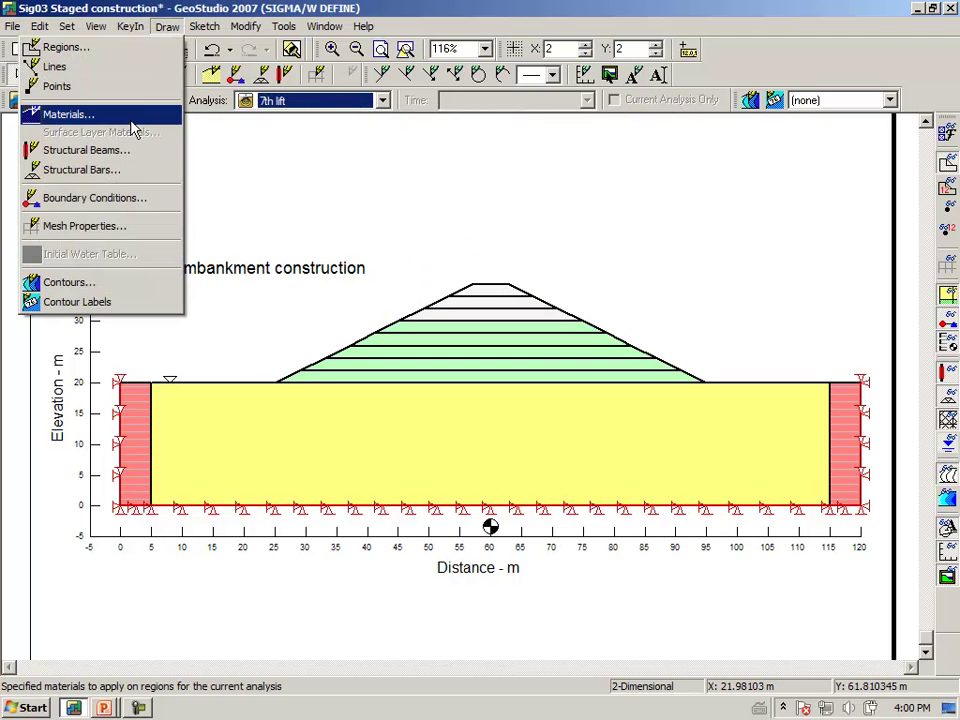
click(130, 120)
click(595, 235)
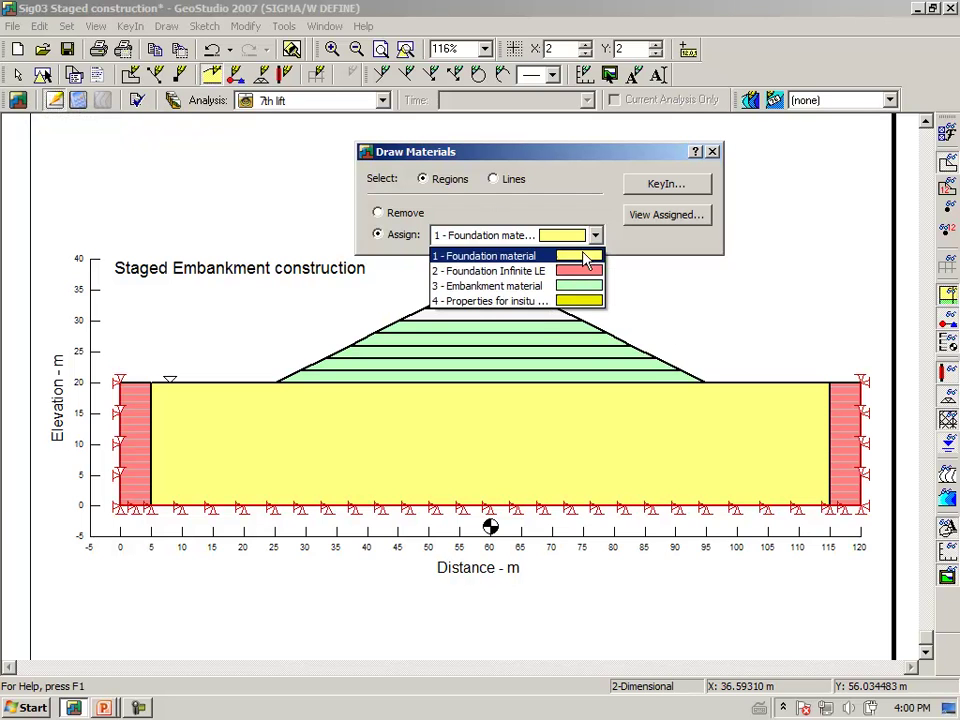
click(576, 283)
click(534, 318)
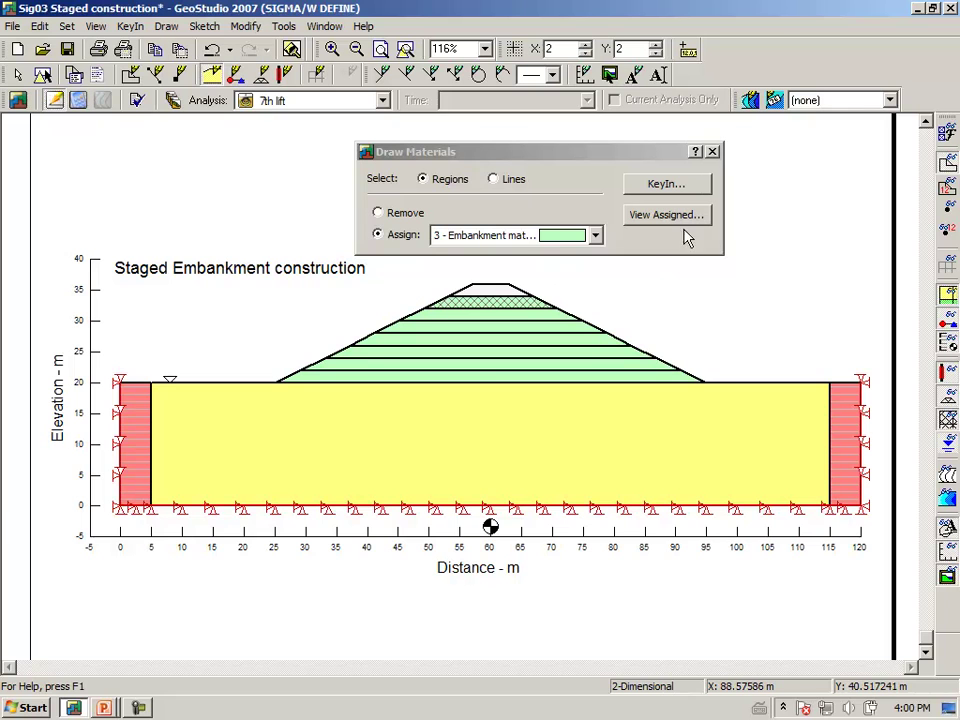
click(712, 152)
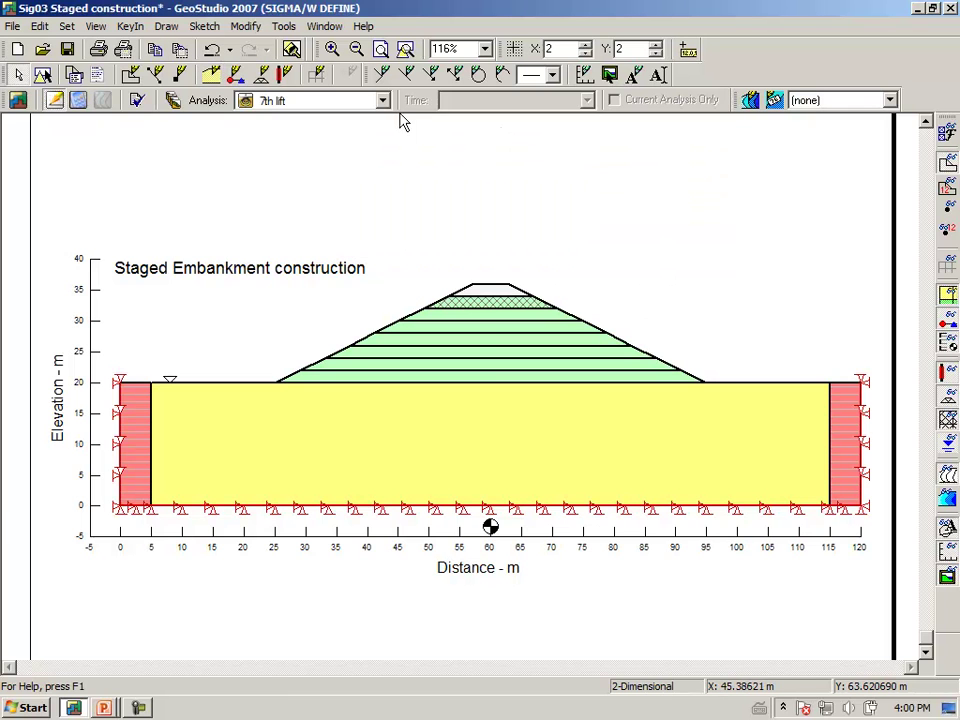
Assign the Embankment material to the sixth, seventh and eighth embankment layers in the 8th lift analysis
click(384, 104)
click(470, 273)
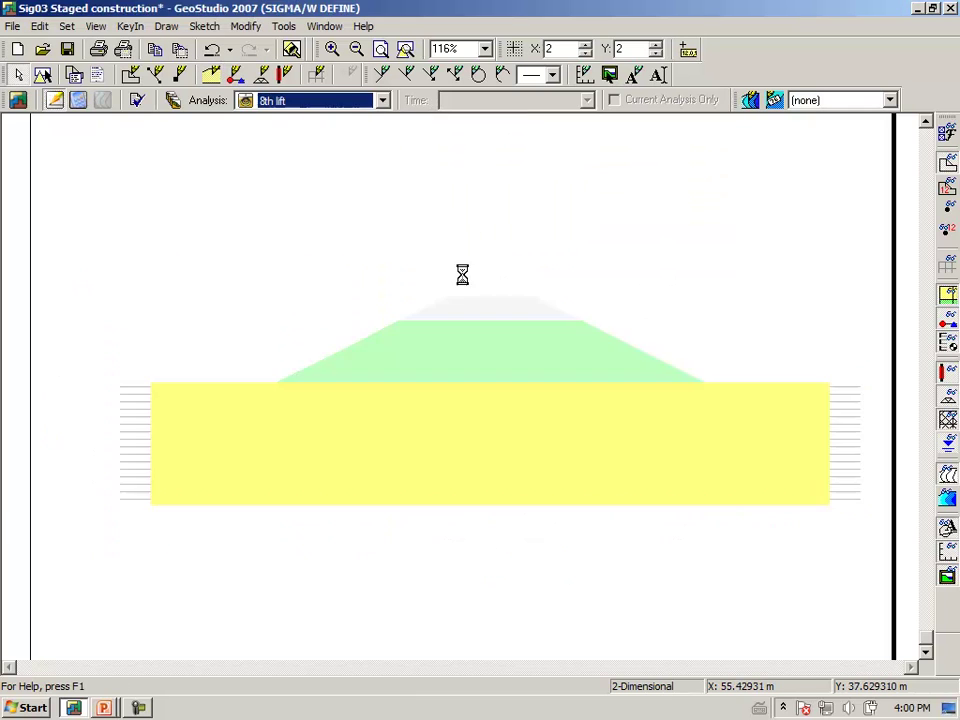
click(166, 26)
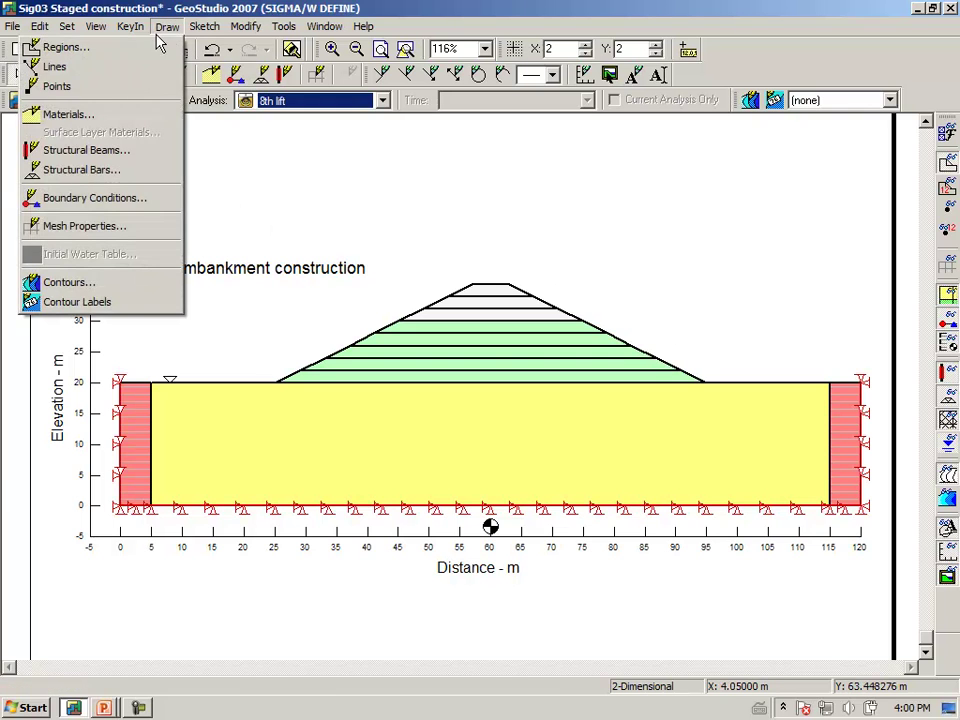
click(112, 120)
click(595, 236)
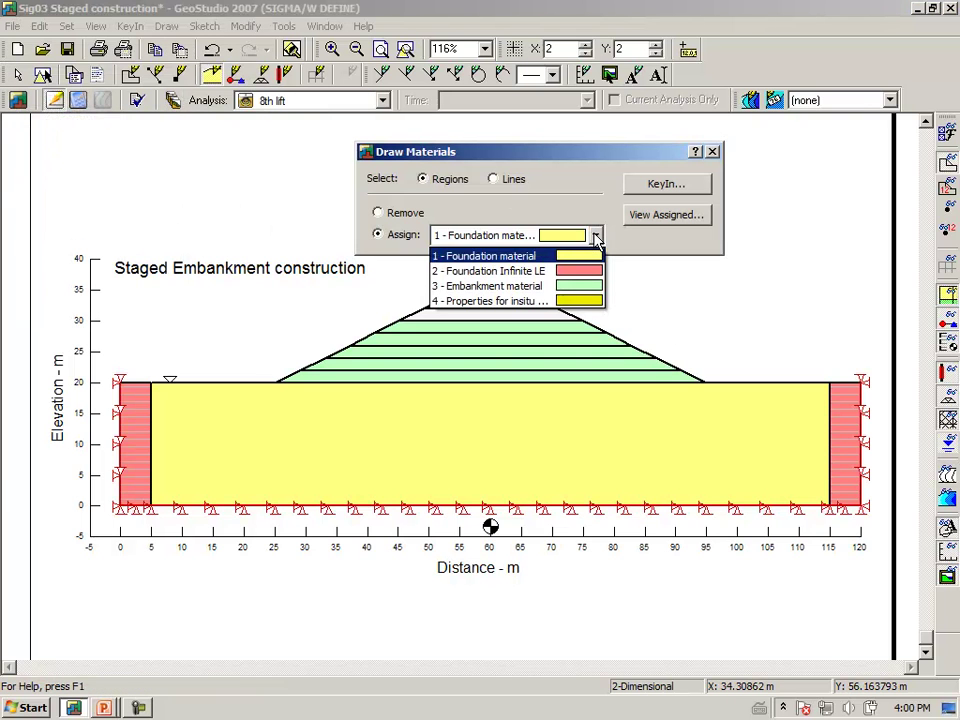
click(574, 287)
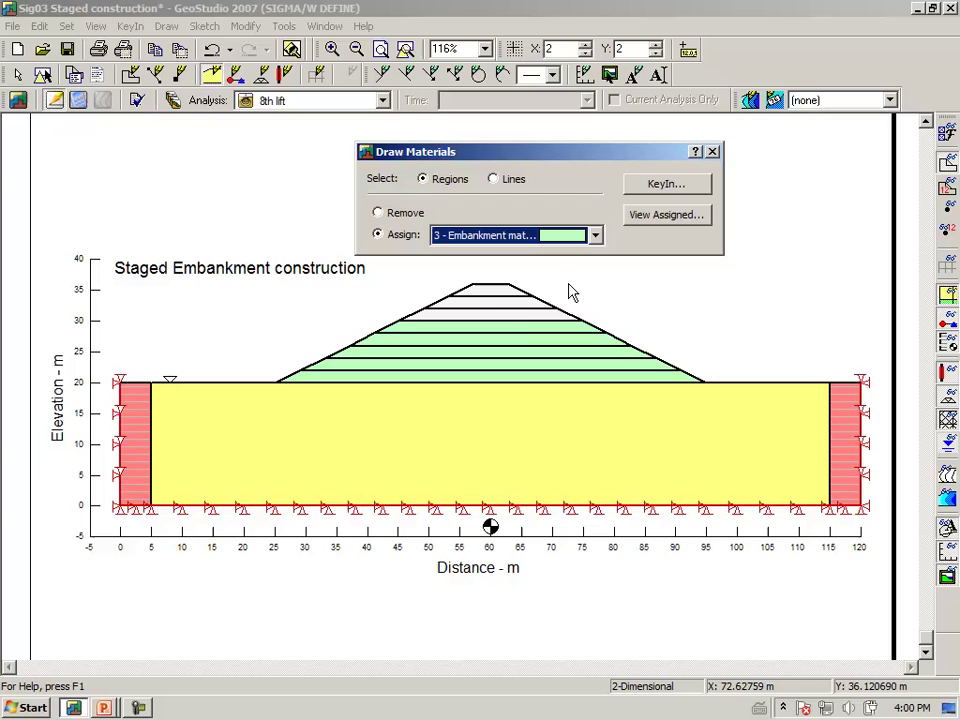
click(510, 316)
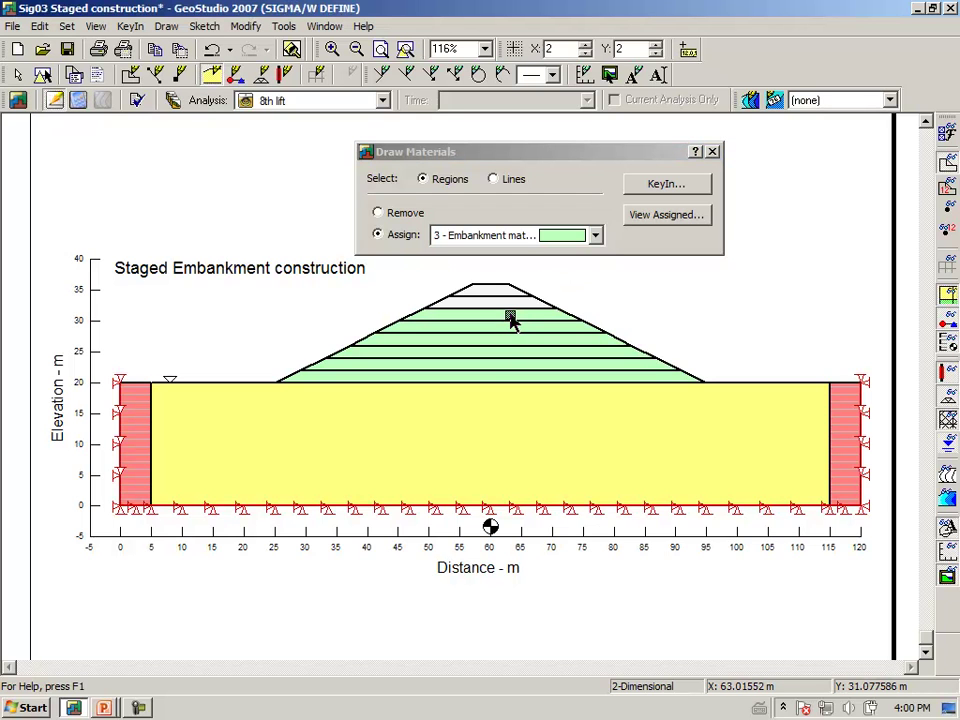
click(502, 302)
click(498, 291)
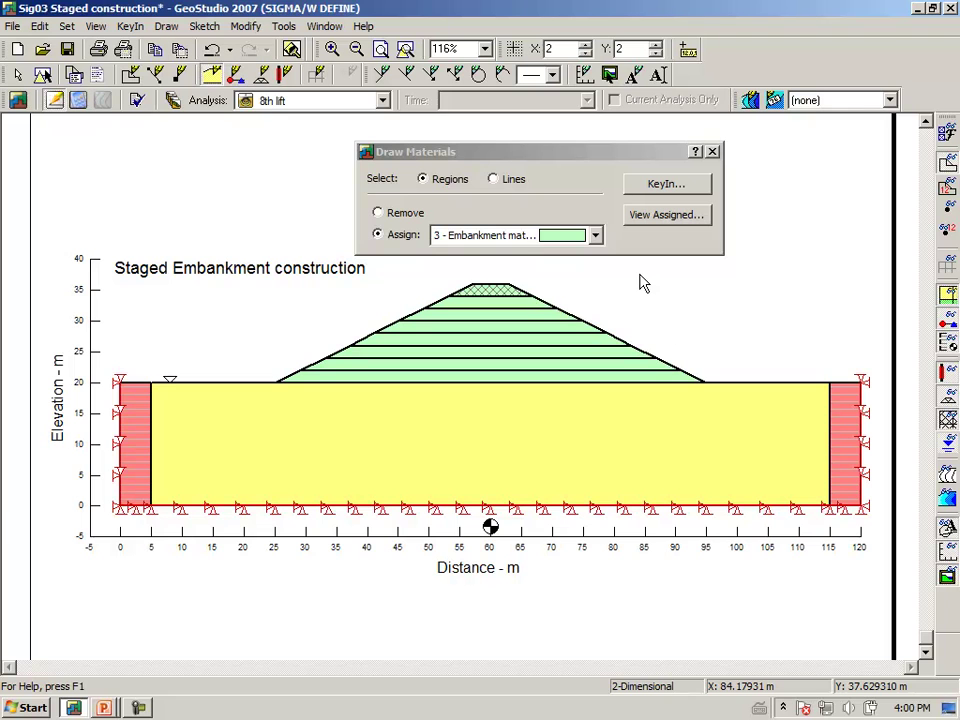
click(712, 151)
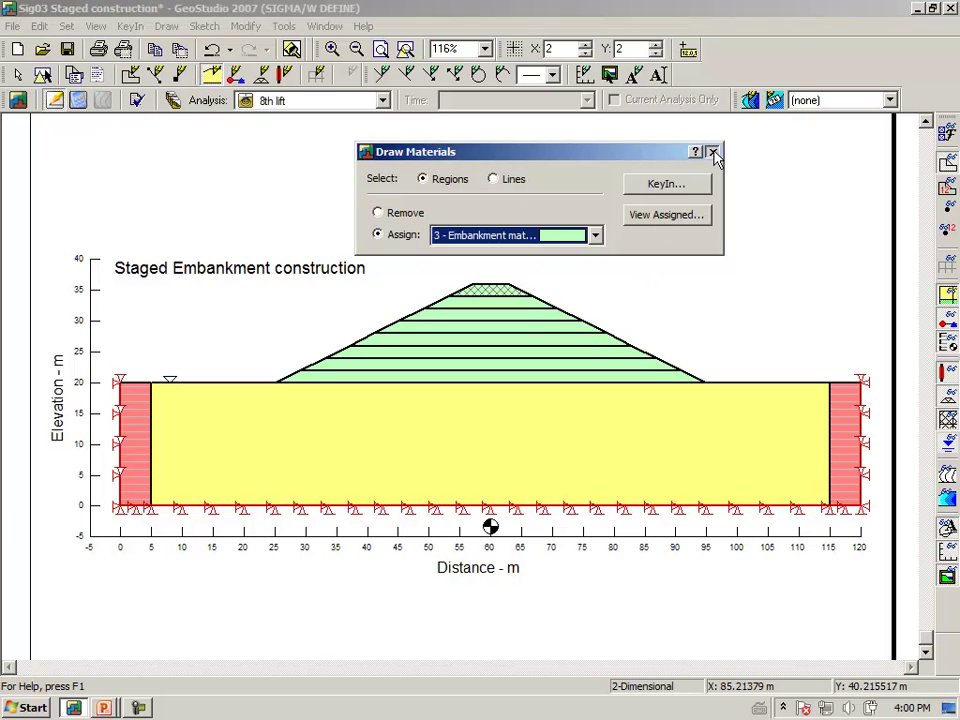
Verify the model data for errors and warnings
click(137, 102)
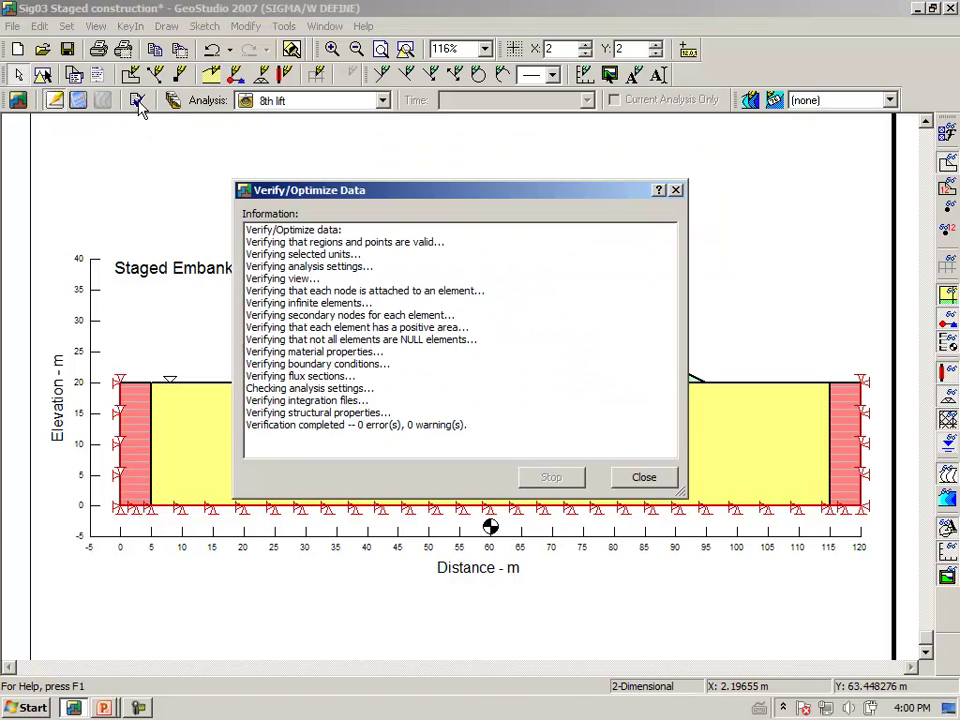
click(644, 478)
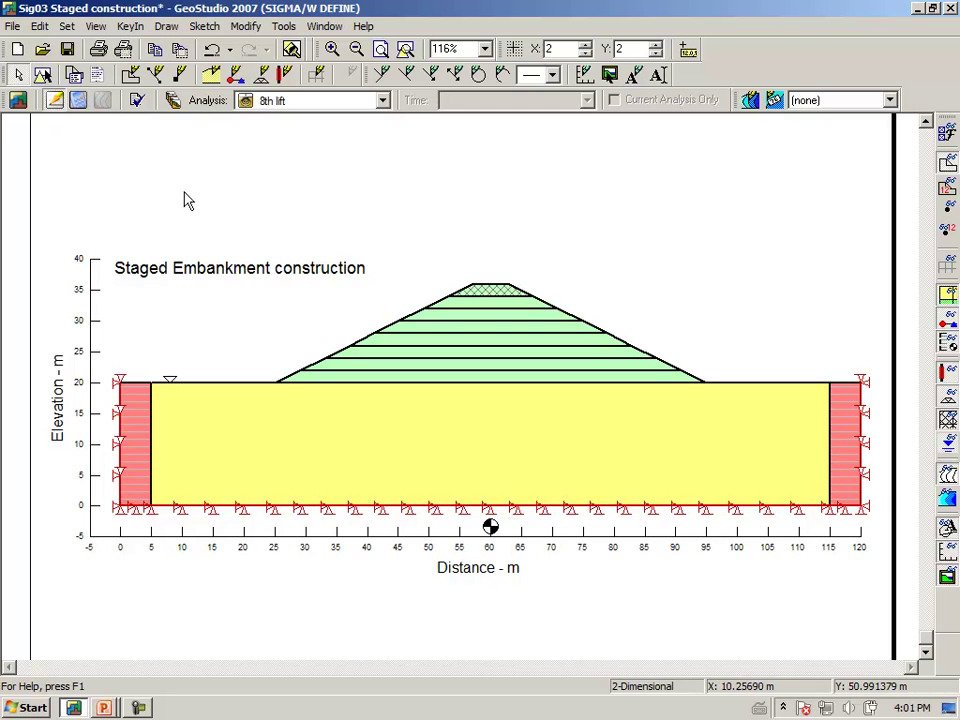
Select every analysis from Insitu stresses to the 8th lift, solve them all and review their solve status
click(79, 101)
click(451, 393)
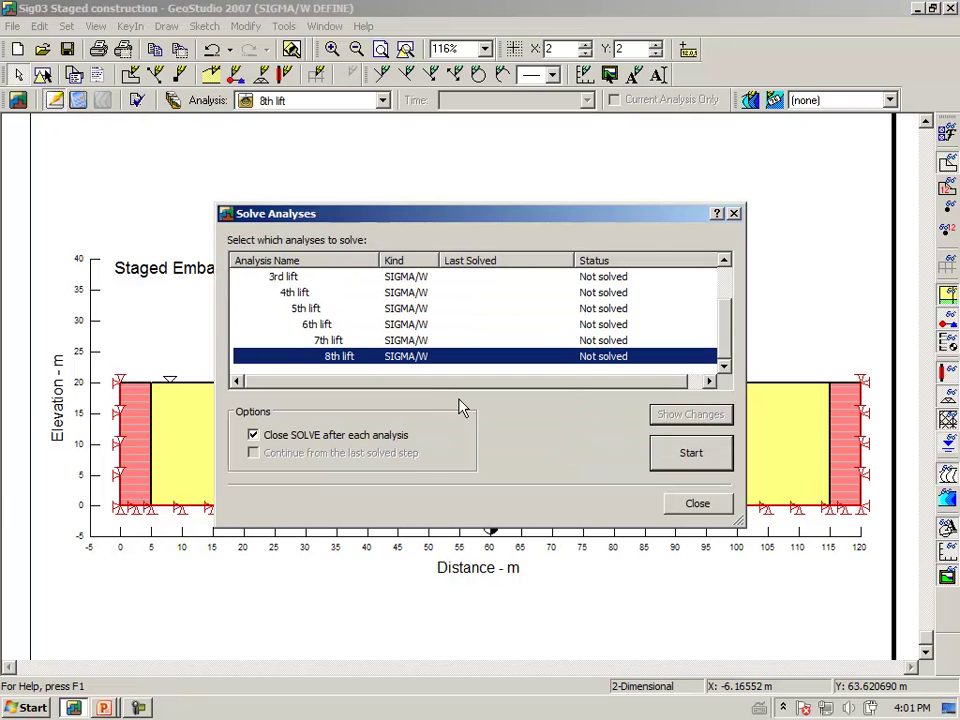
drag(722, 343, 733, 285)
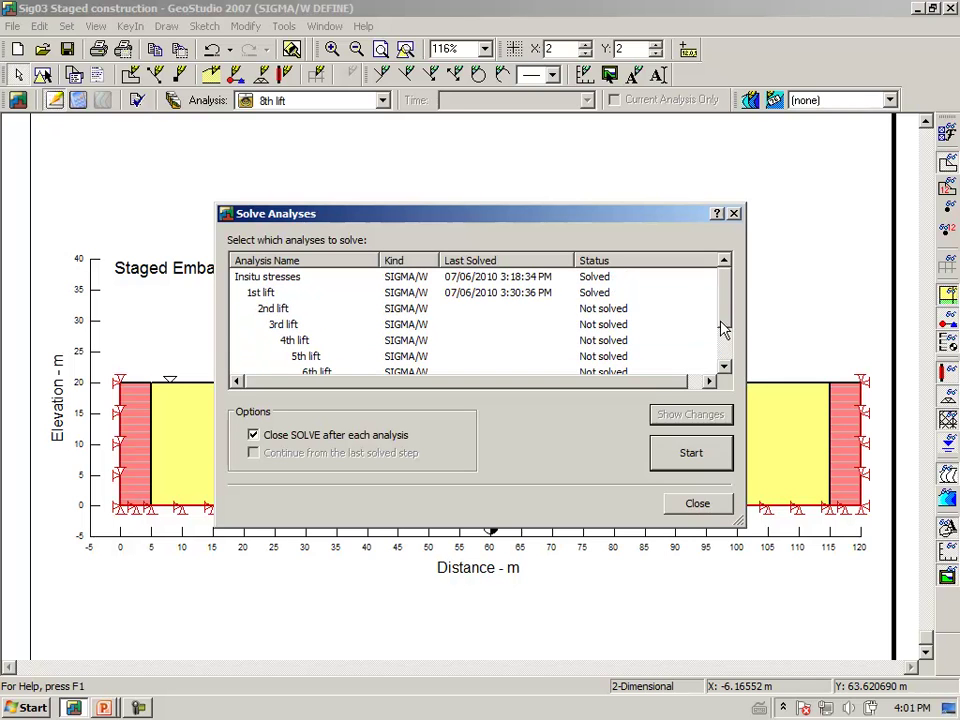
drag(729, 311, 722, 343)
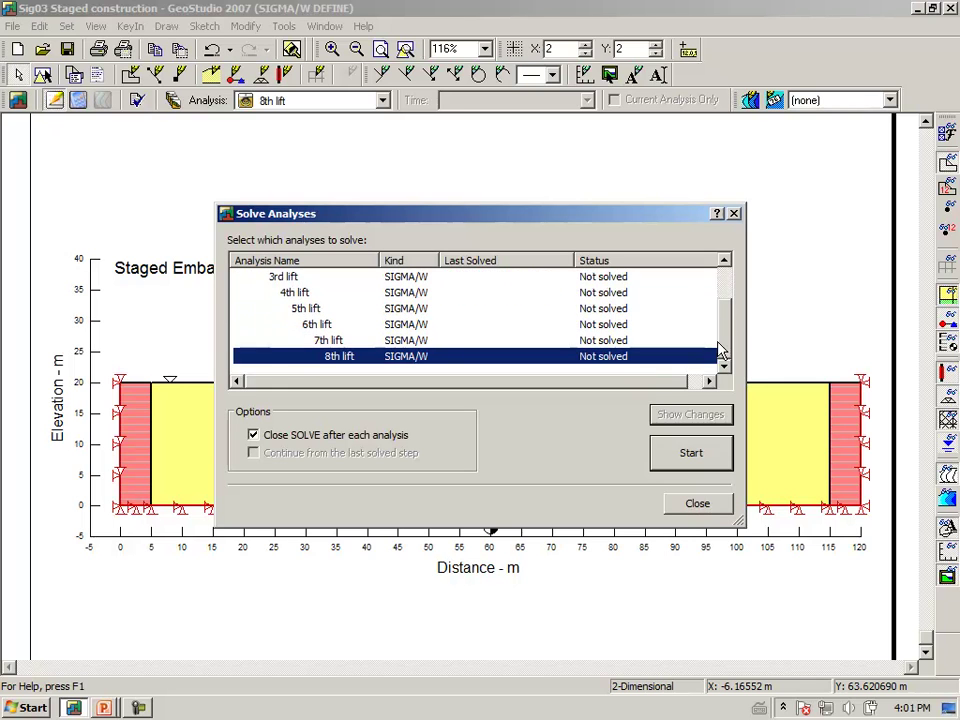
right_click(475, 320)
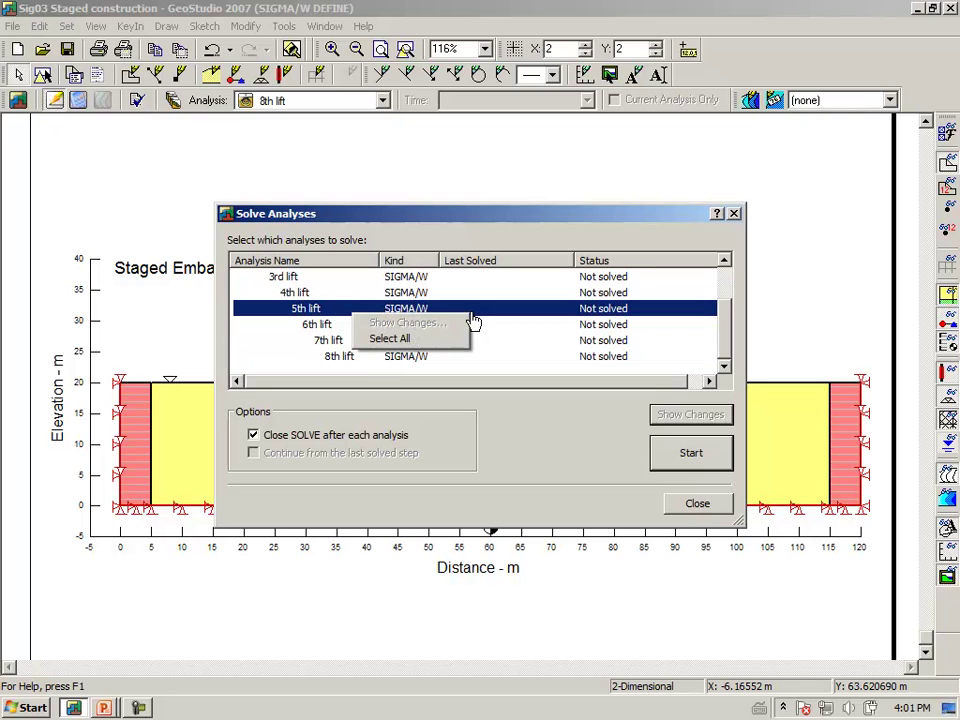
click(430, 341)
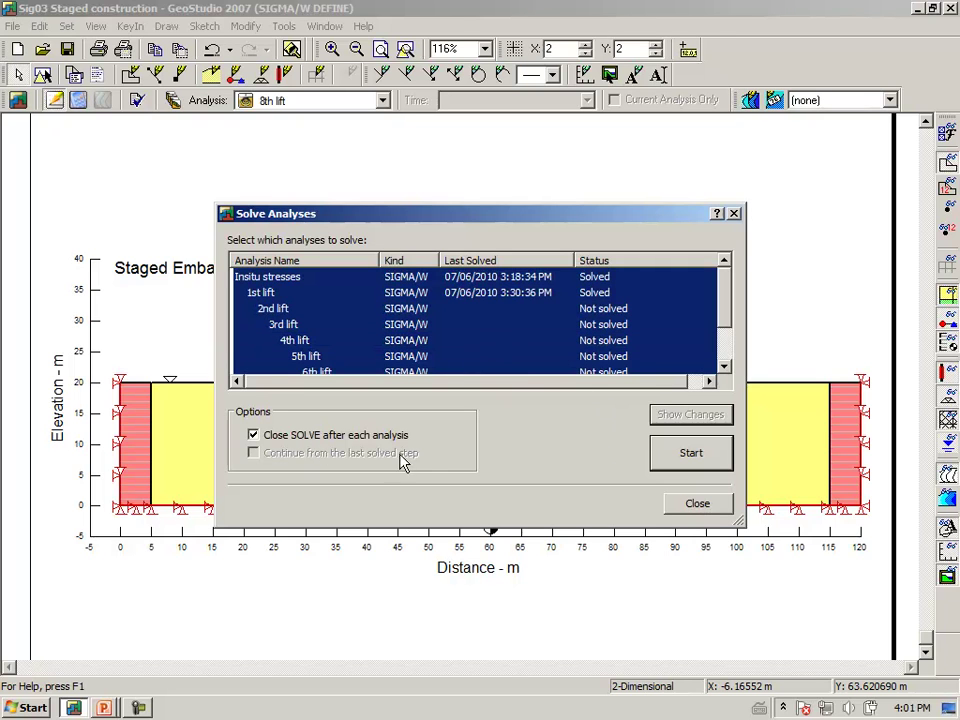
click(679, 457)
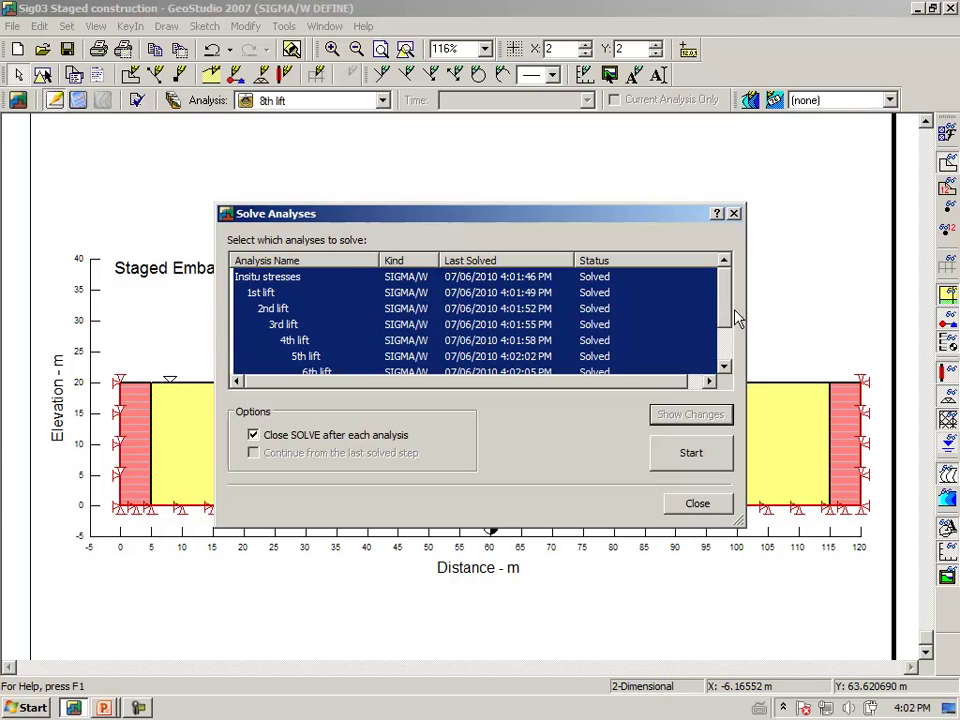
drag(727, 300, 718, 349)
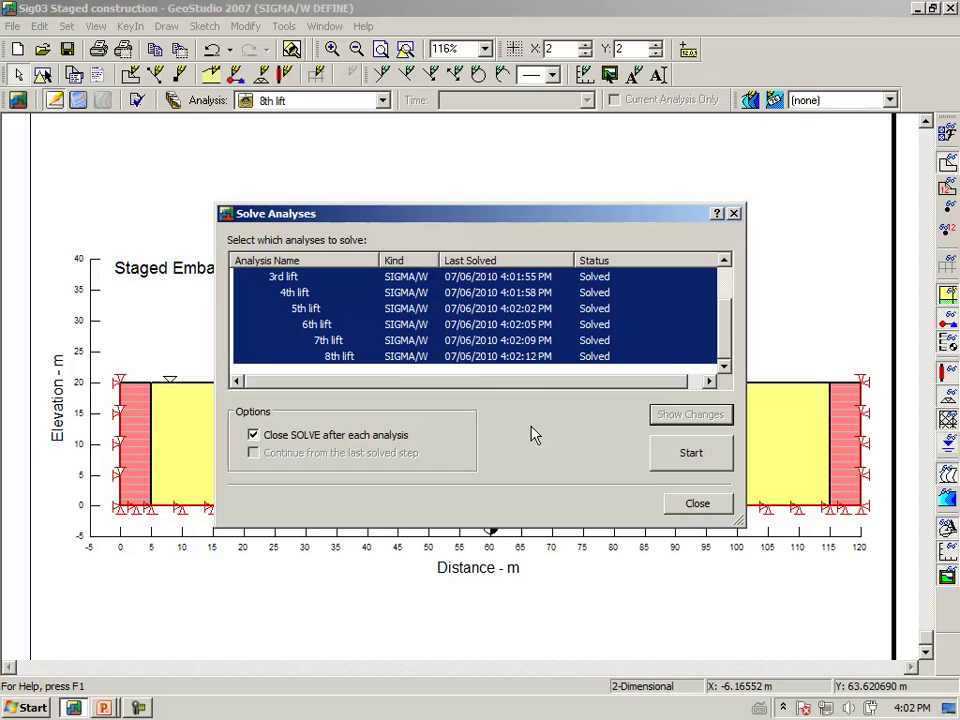
click(697, 503)
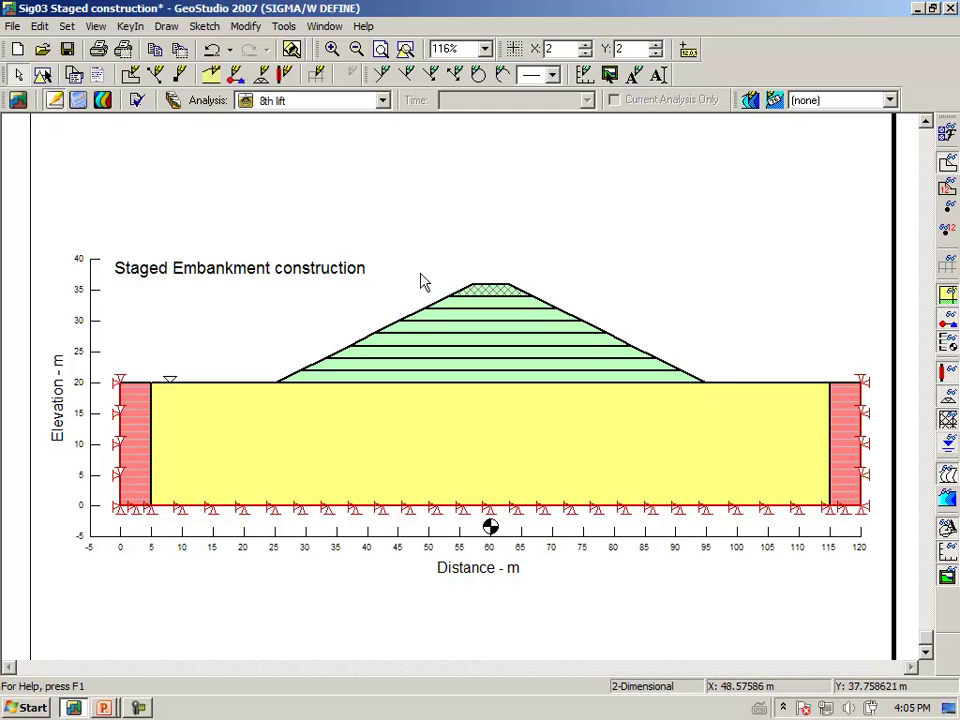
Display the 8th lift contour results and examine the deformed mesh around the red end region at the model's 0–5 m edge
click(105, 102)
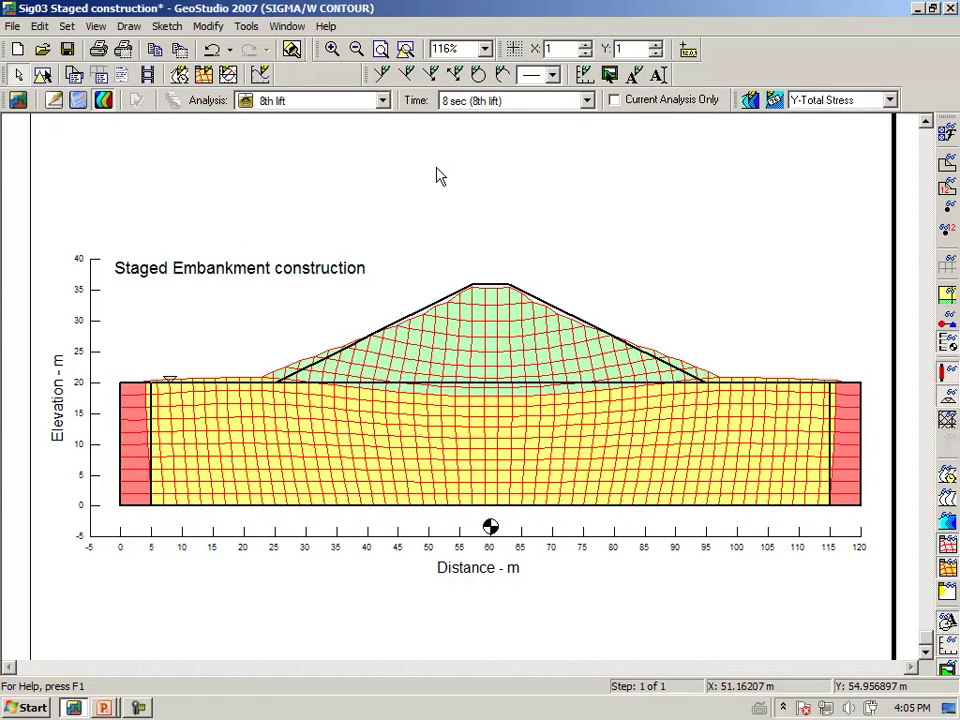
click(330, 50)
mouse_move(214, 329)
mouse_down()
mouse_move(146, 501)
mouse_move(101, 537)
mouse_up()
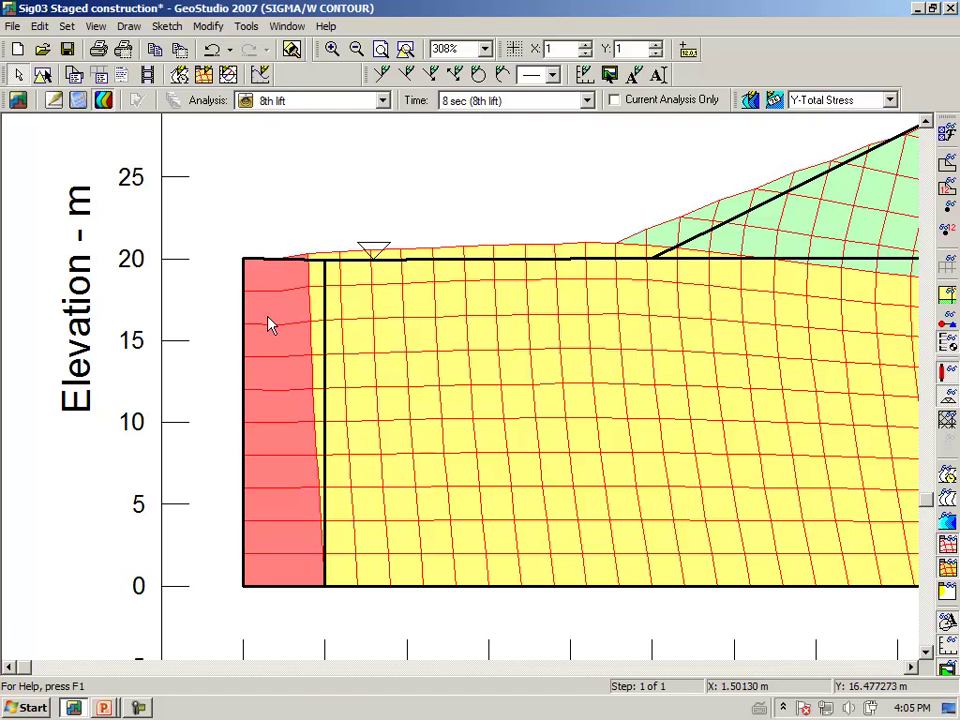
click(405, 49)
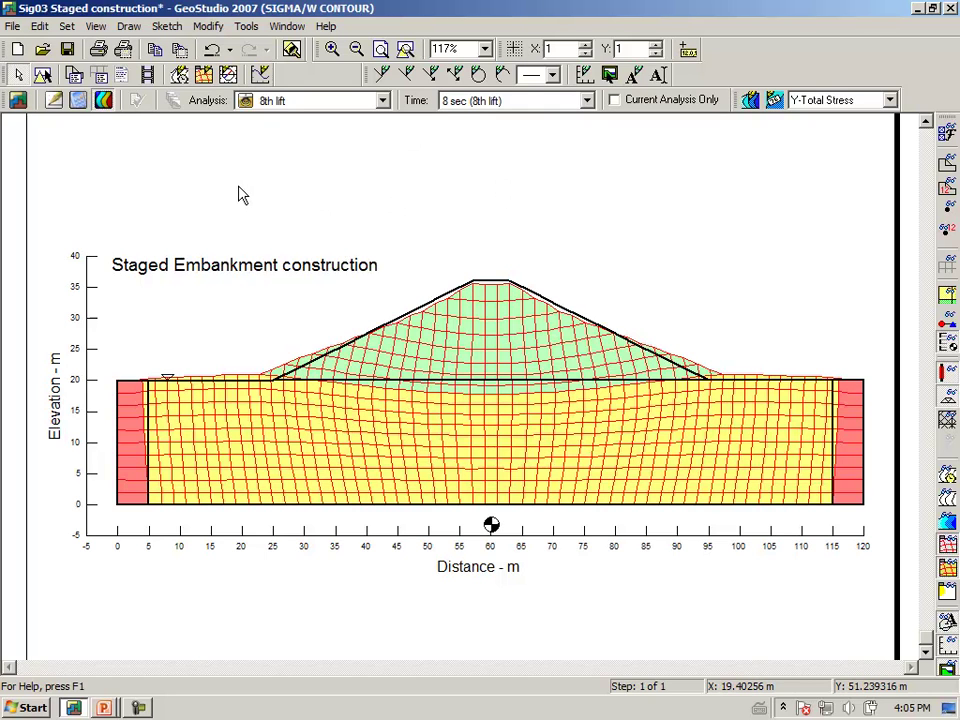
Compare the displacements drawn as vector arrows with the deformed mesh, leaving the deformed mesh at 10 times magnification
click(129, 27)
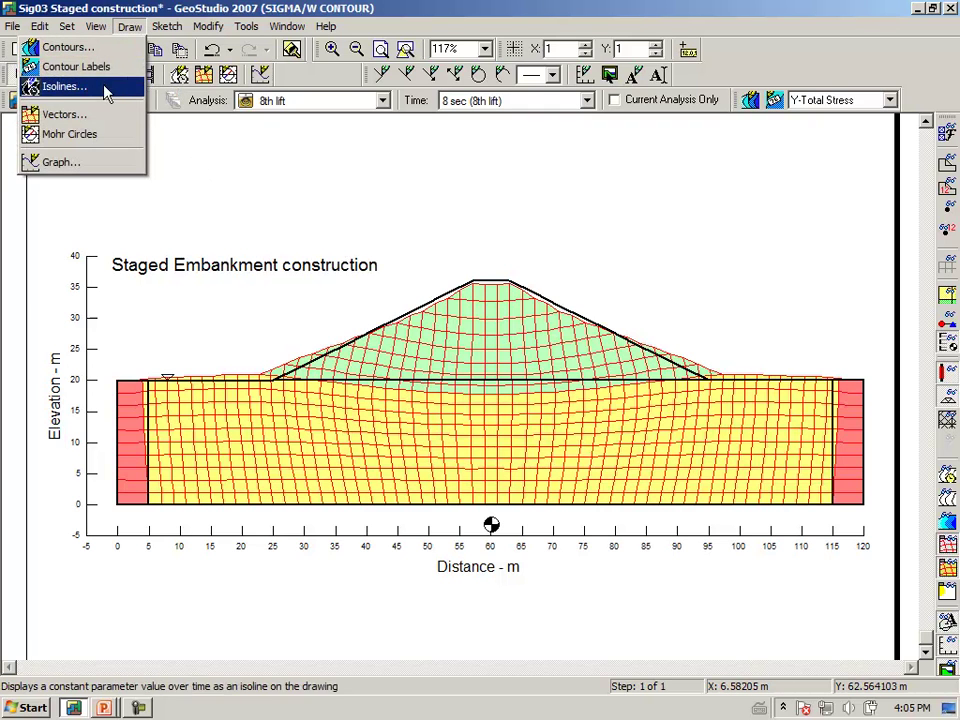
click(66, 114)
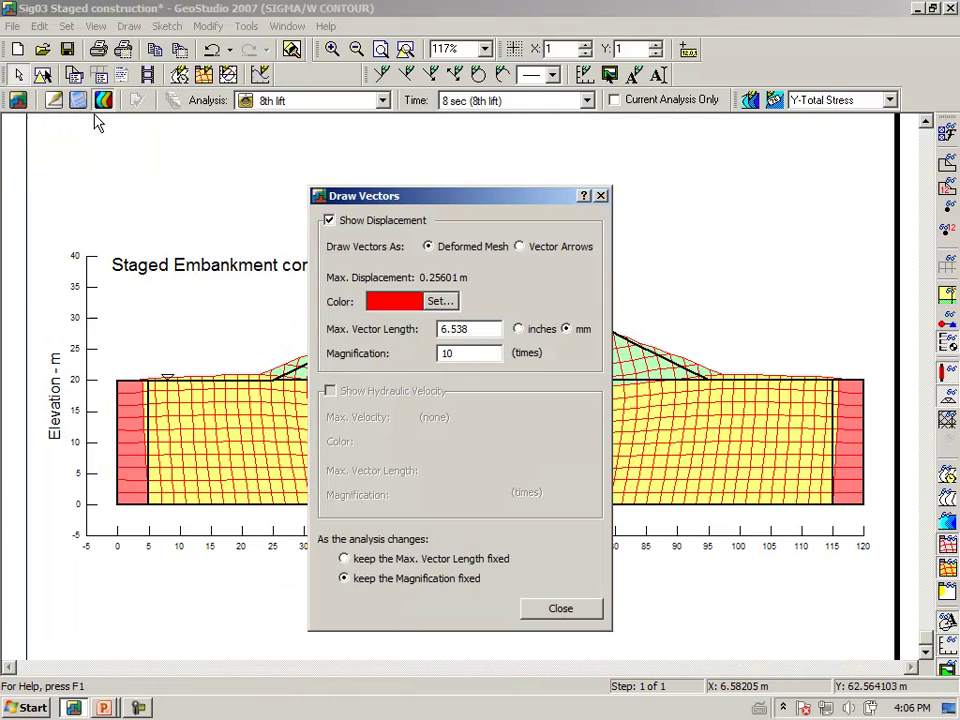
click(520, 247)
mouse_move(480, 204)
mouse_down()
mouse_move(921, 381)
mouse_move(470, 158)
mouse_up()
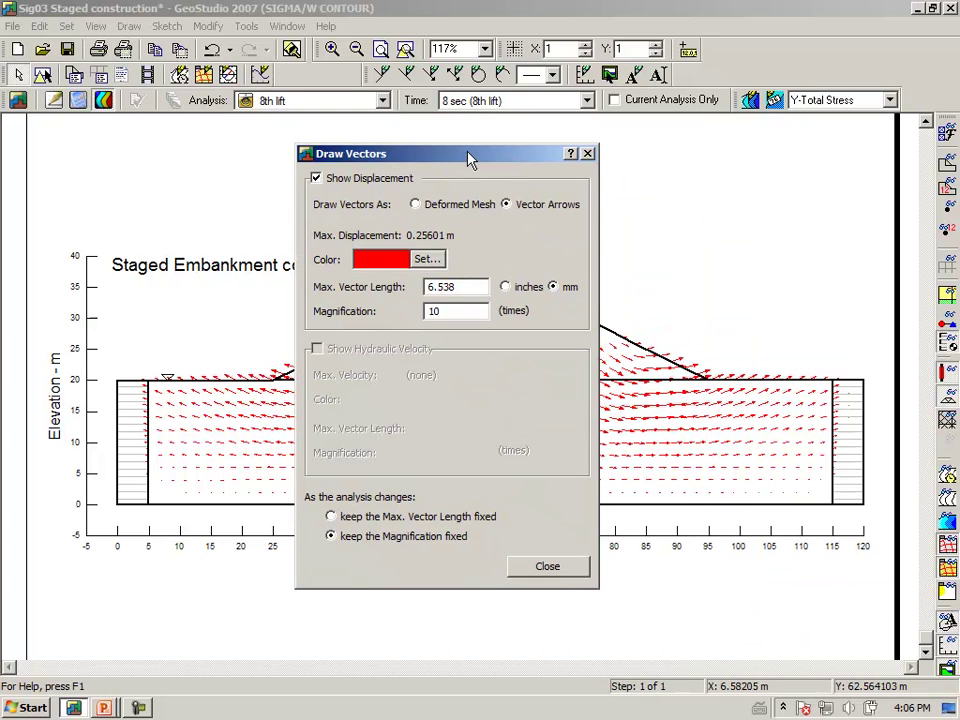
click(416, 205)
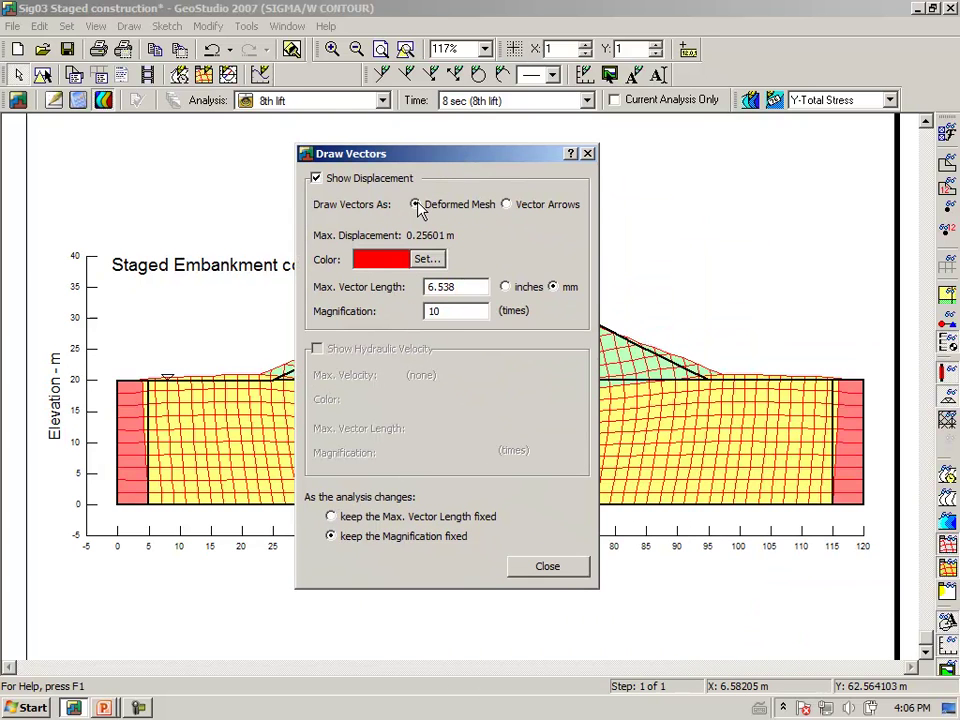
double_click(454, 312)
click(540, 568)
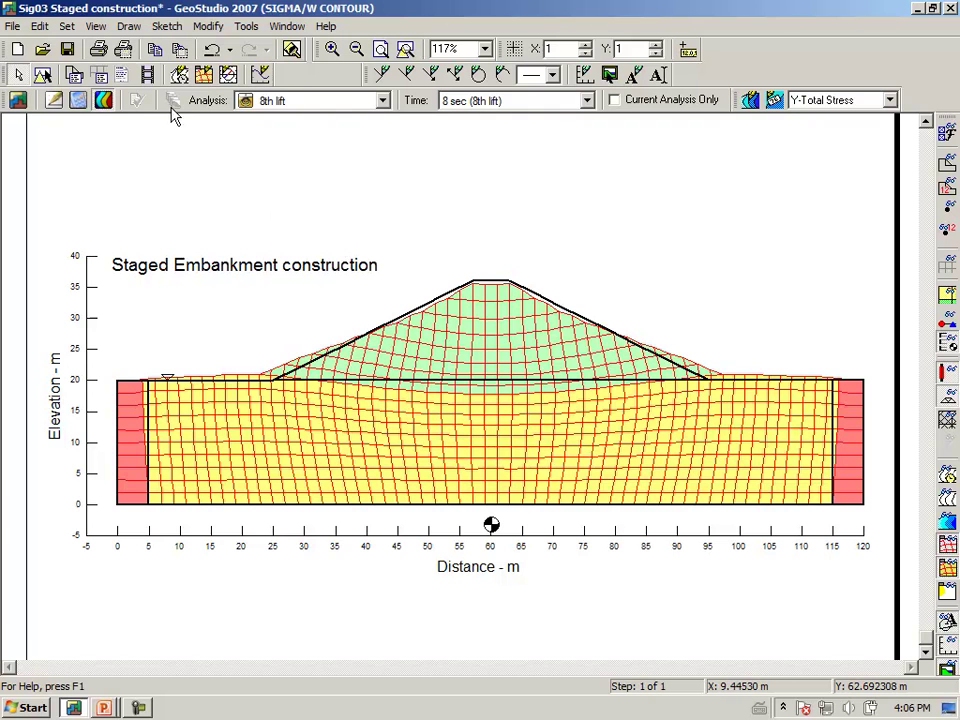
Open the "Ground surface settlement and heave" graph and check which node locations it uses in the model
click(135, 29)
click(120, 168)
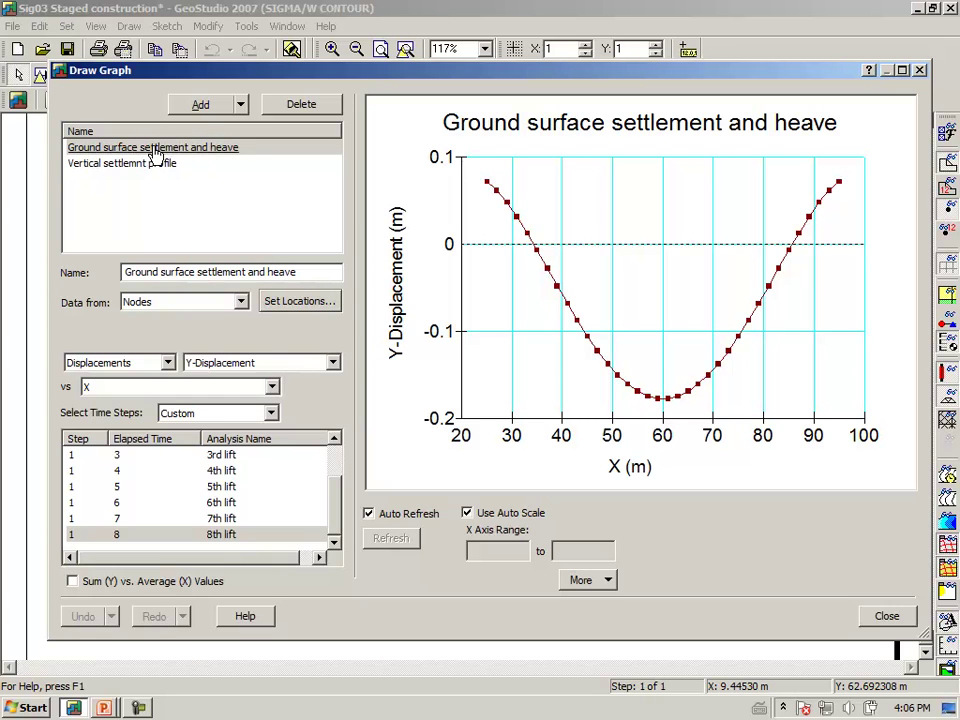
click(155, 150)
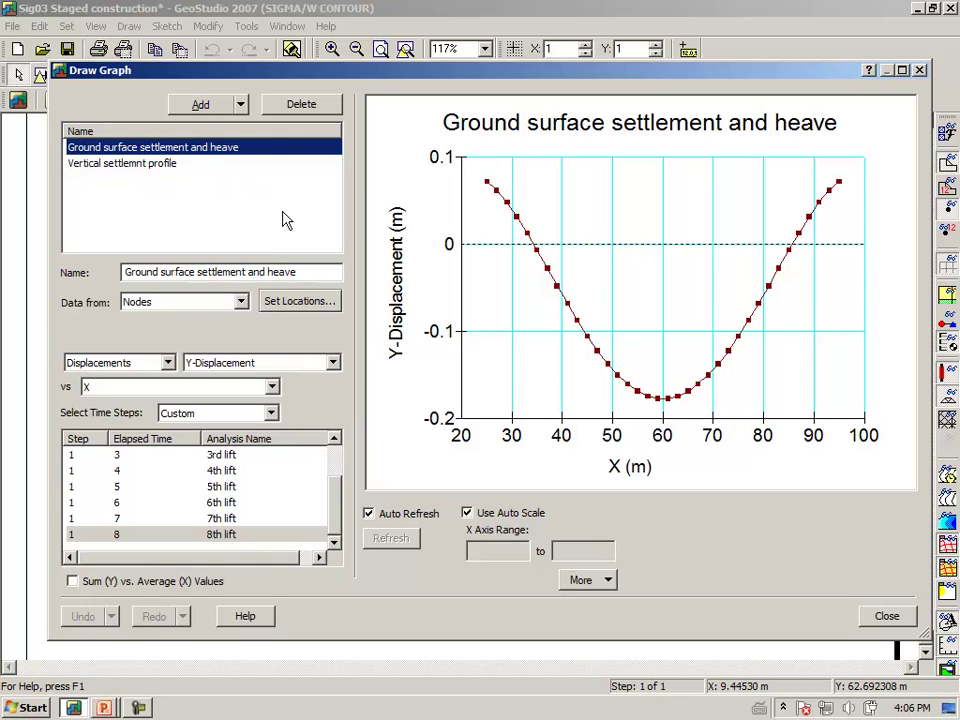
click(300, 304)
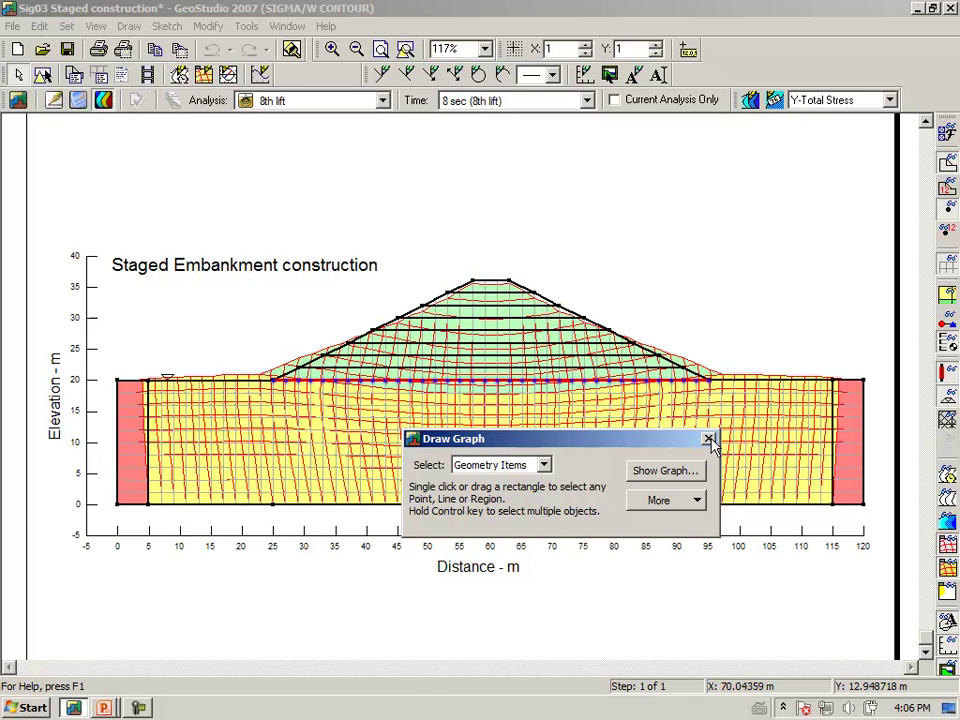
click(665, 471)
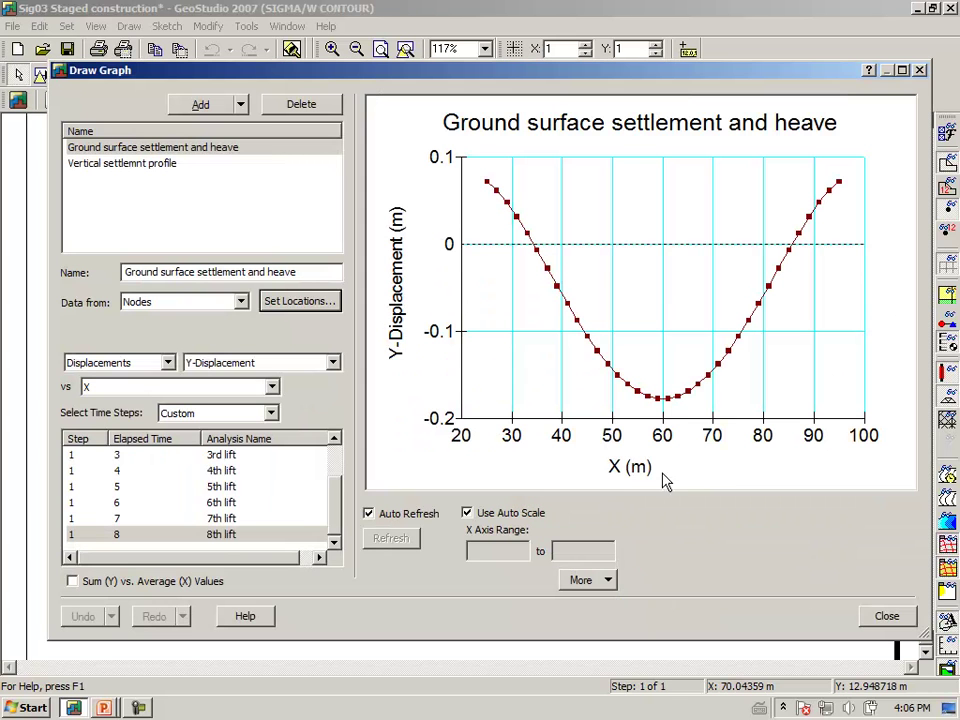
Plot the ground surface settlement curves for Insitu stresses and the 1st lift, and examine the edge and centre settlements
drag(333, 515, 336, 454)
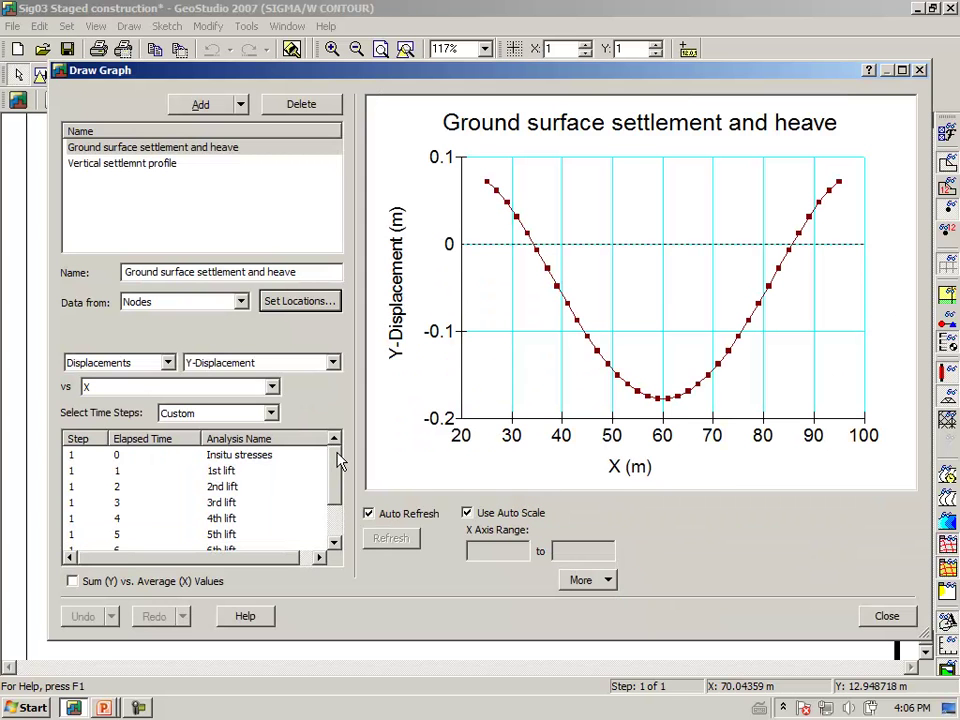
click(252, 464)
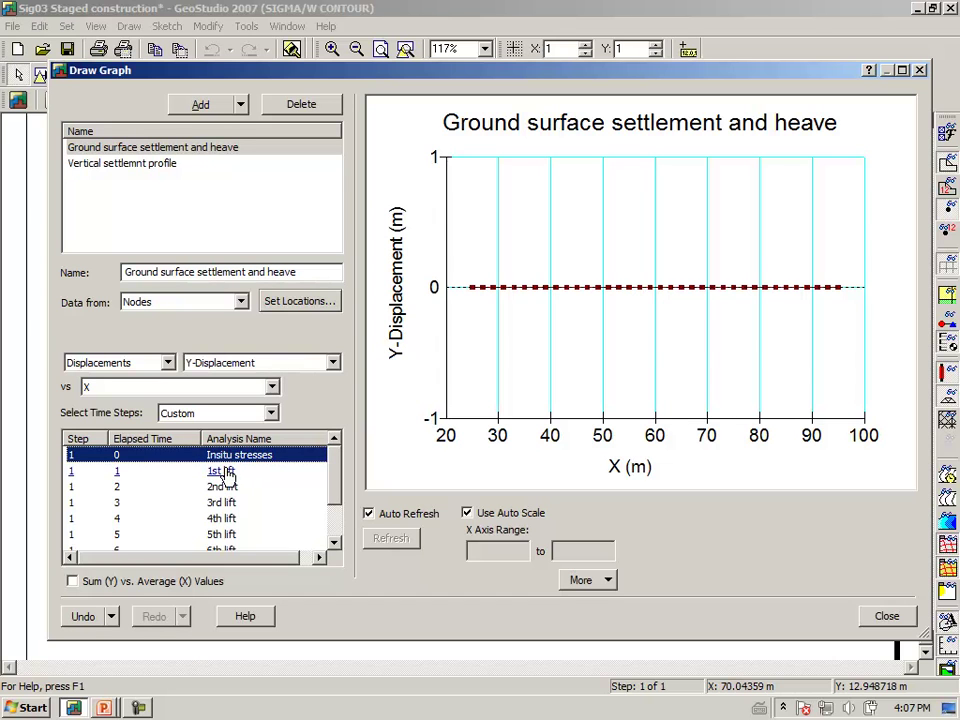
ctrl+click(225, 472)
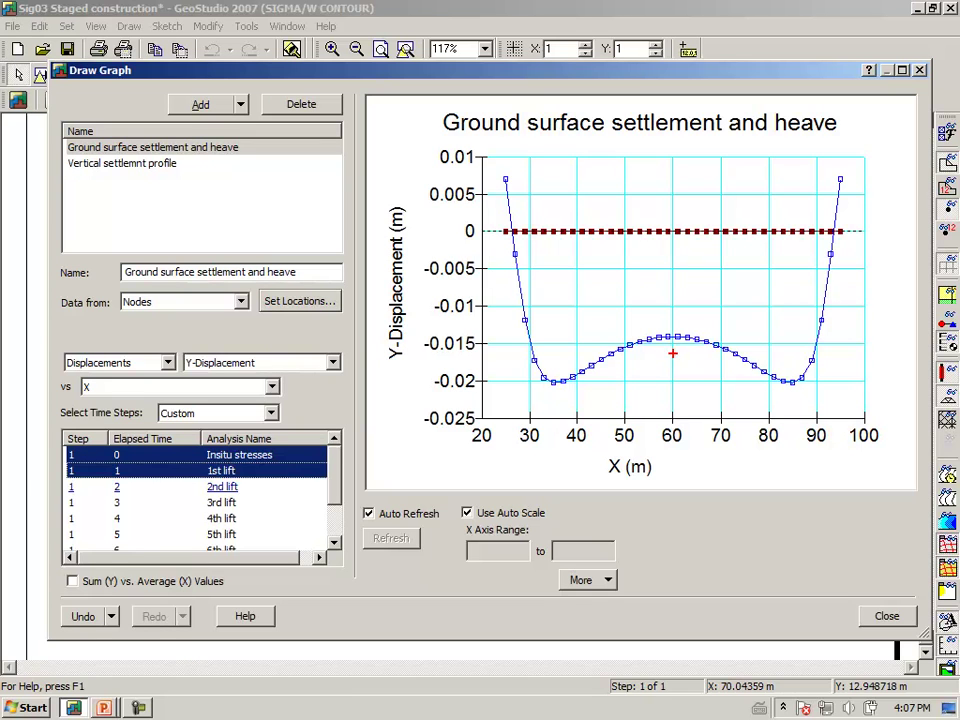
mouse_move(524, 392)
mouse_down()
mouse_move(599, 391)
mouse_move(589, 353)
mouse_move(516, 368)
mouse_up()
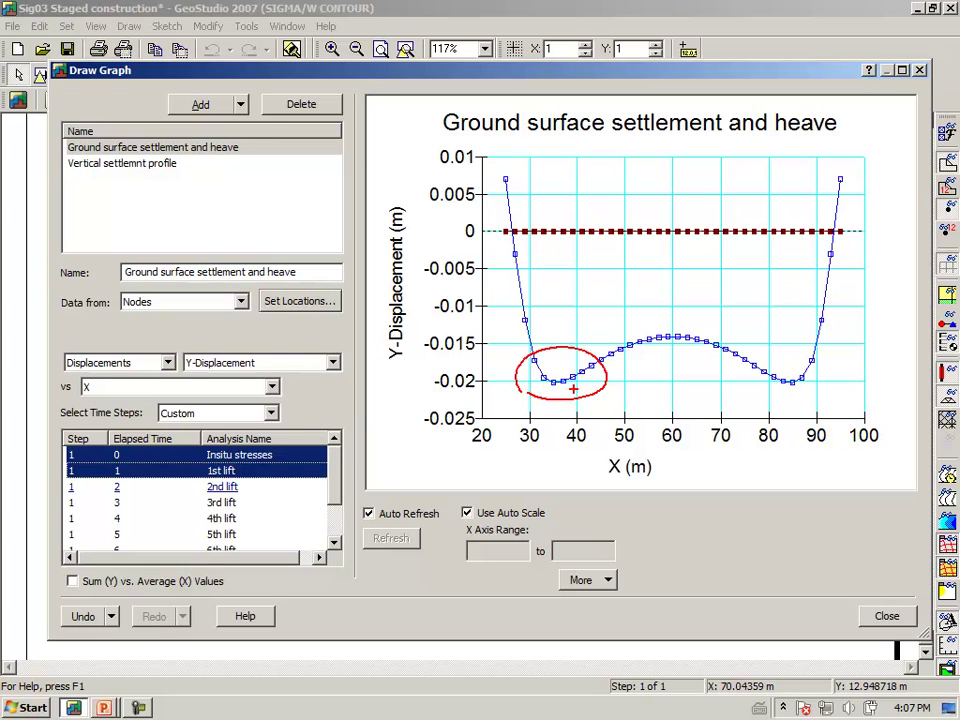
drag(762, 392, 765, 372)
mouse_move(645, 359)
mouse_down()
mouse_move(684, 306)
mouse_move(736, 341)
mouse_up()
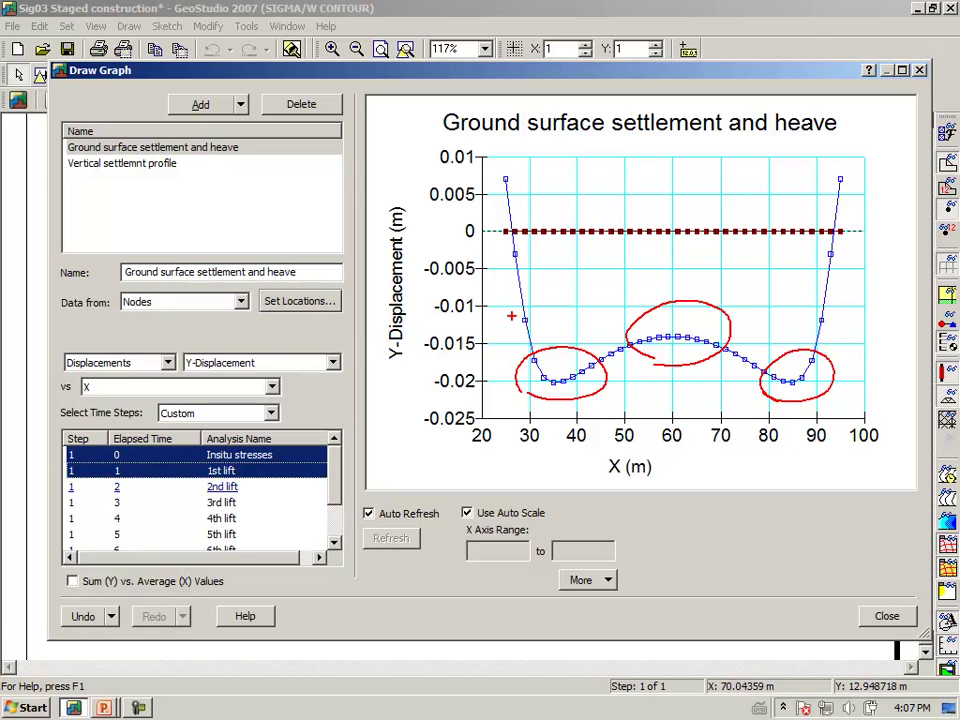
key(Escape)
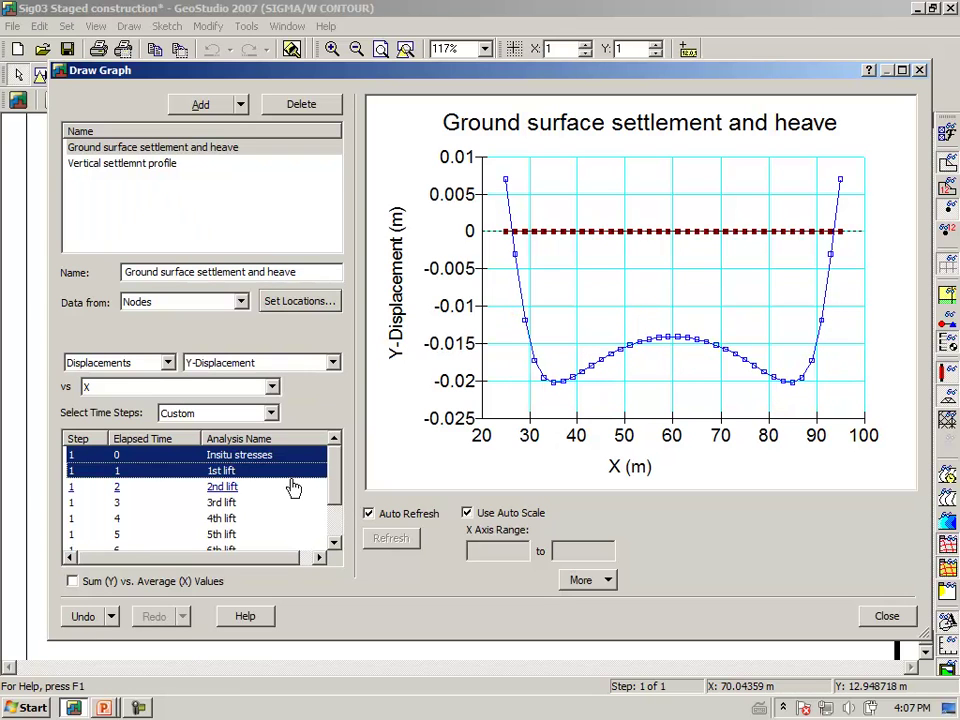
Add the curves of the 2nd to 8th lifts to the ground surface settlement graph one by one
ctrl+click(227, 490)
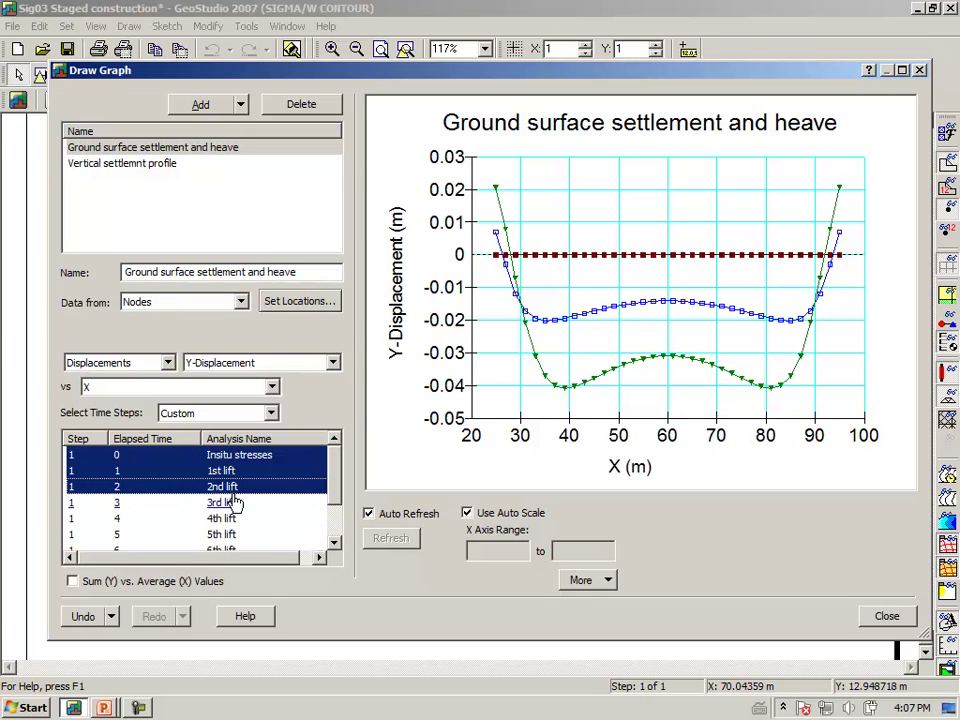
ctrl+click(222, 505)
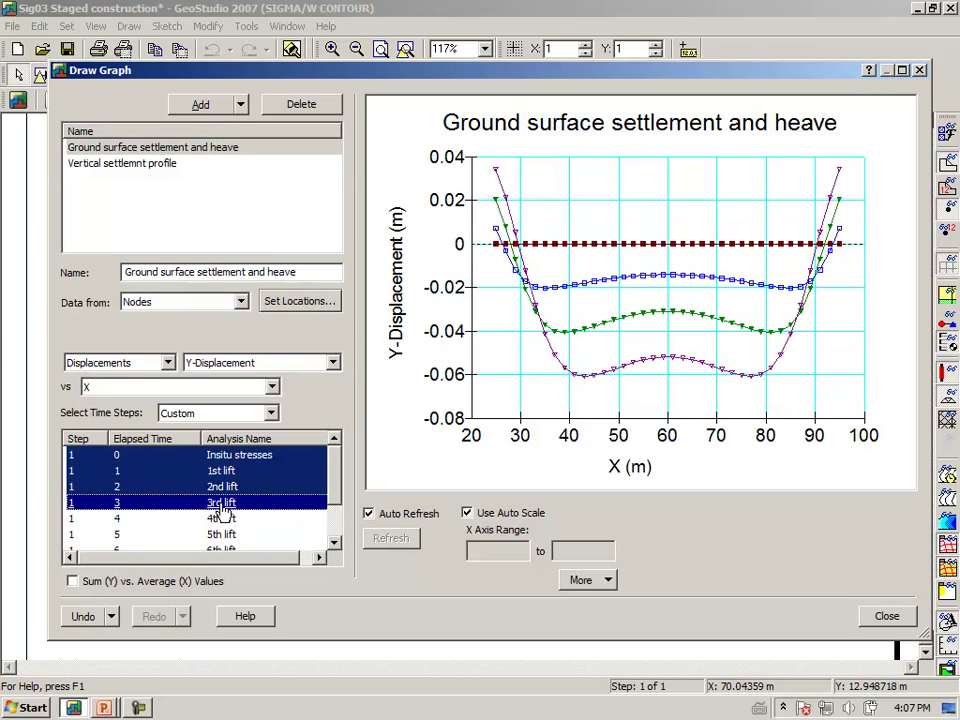
ctrl+click(224, 520)
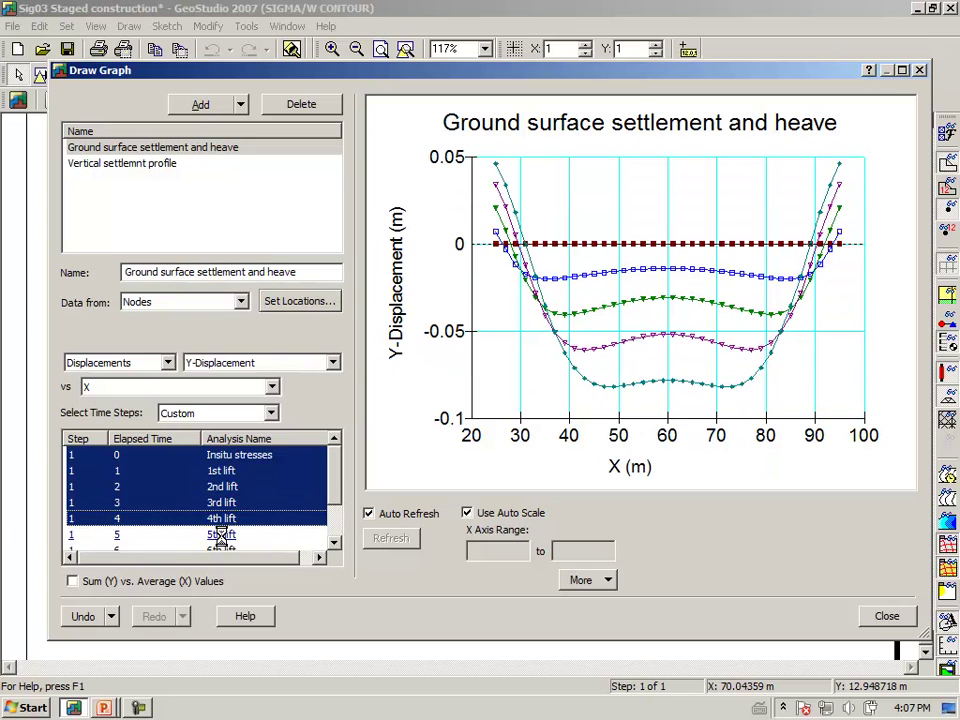
ctrl+click(223, 537)
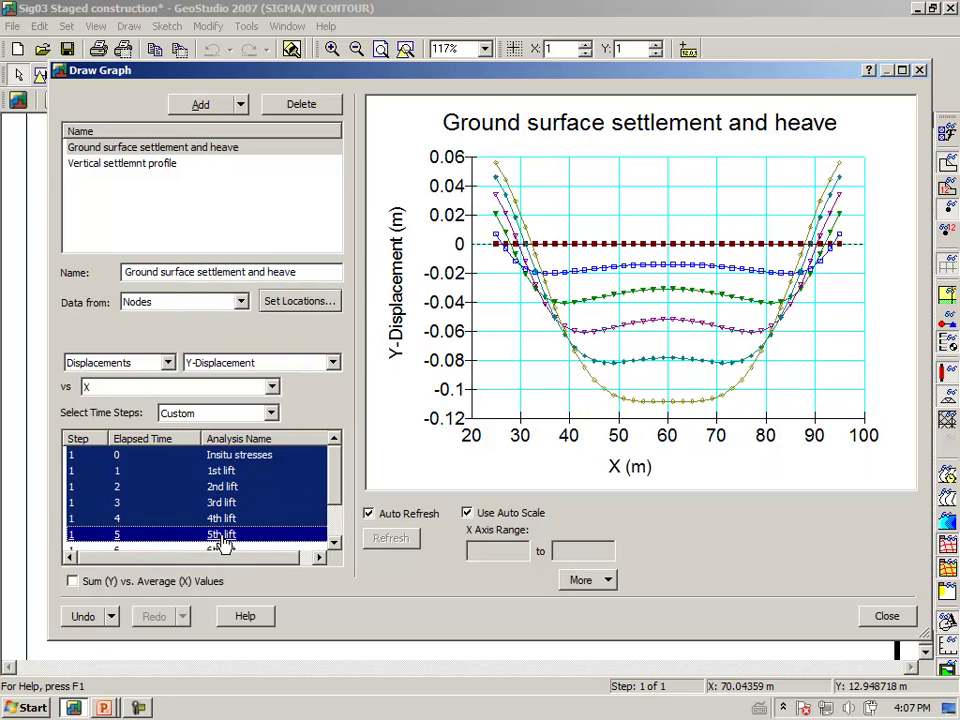
click(336, 545)
click(336, 545)
click(336, 543)
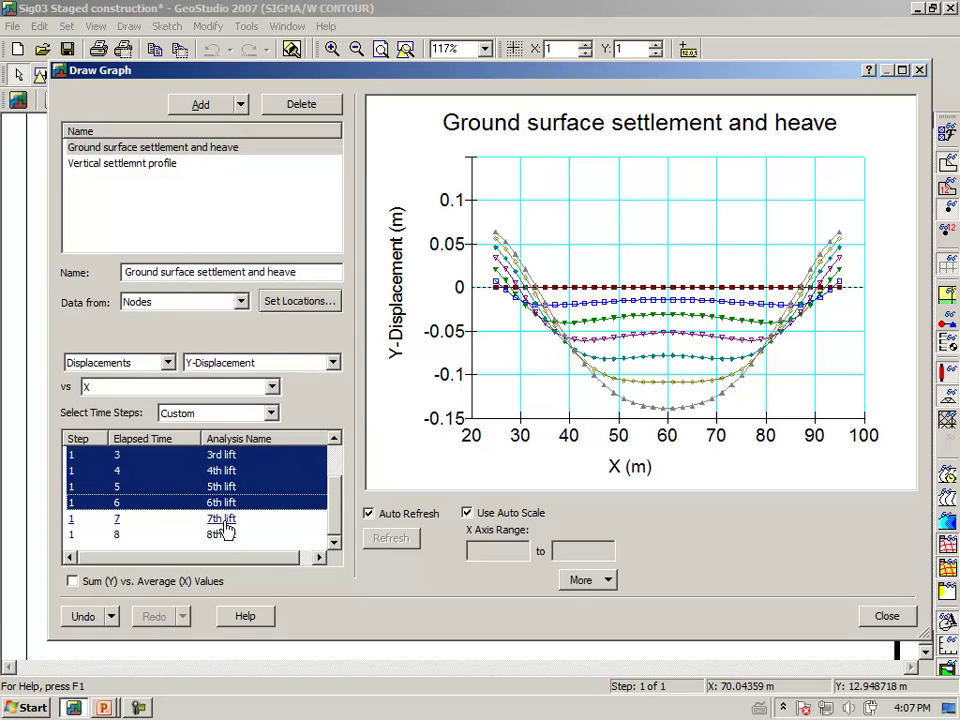
click(226, 522)
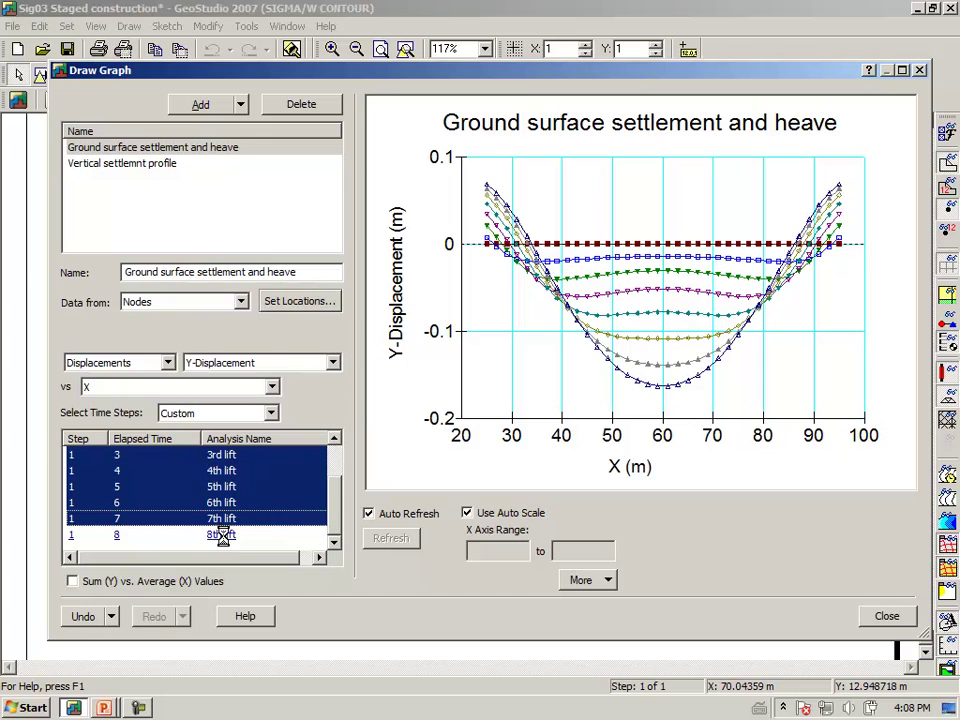
click(222, 537)
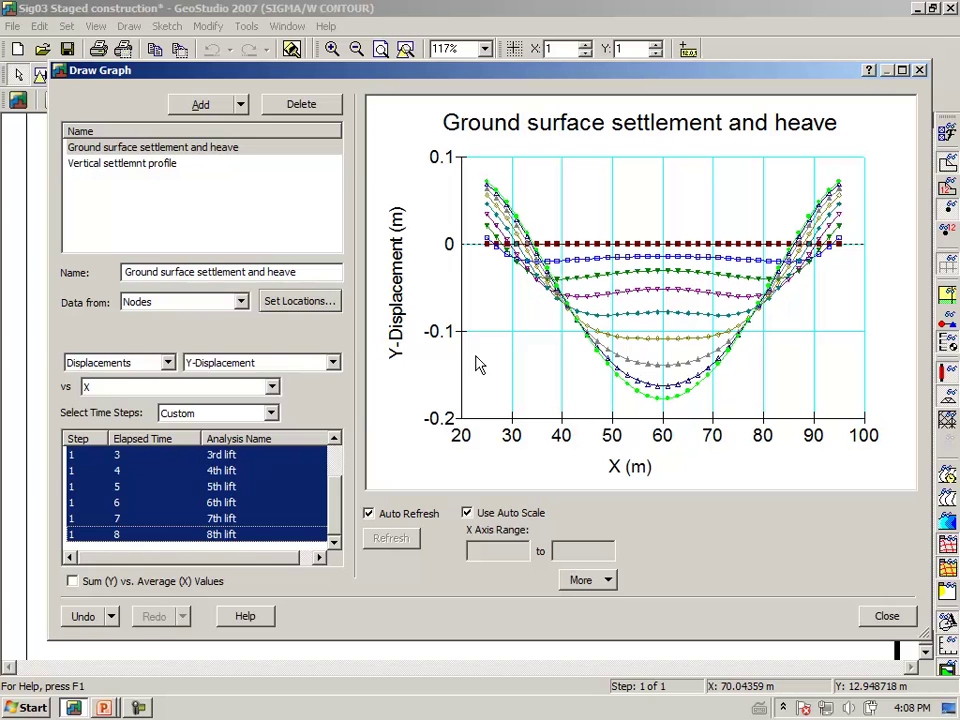
Plot only the 8th lift's ground surface settlement, and show the model locations used by the "Vertical settlemnt profile" graph
click(231, 540)
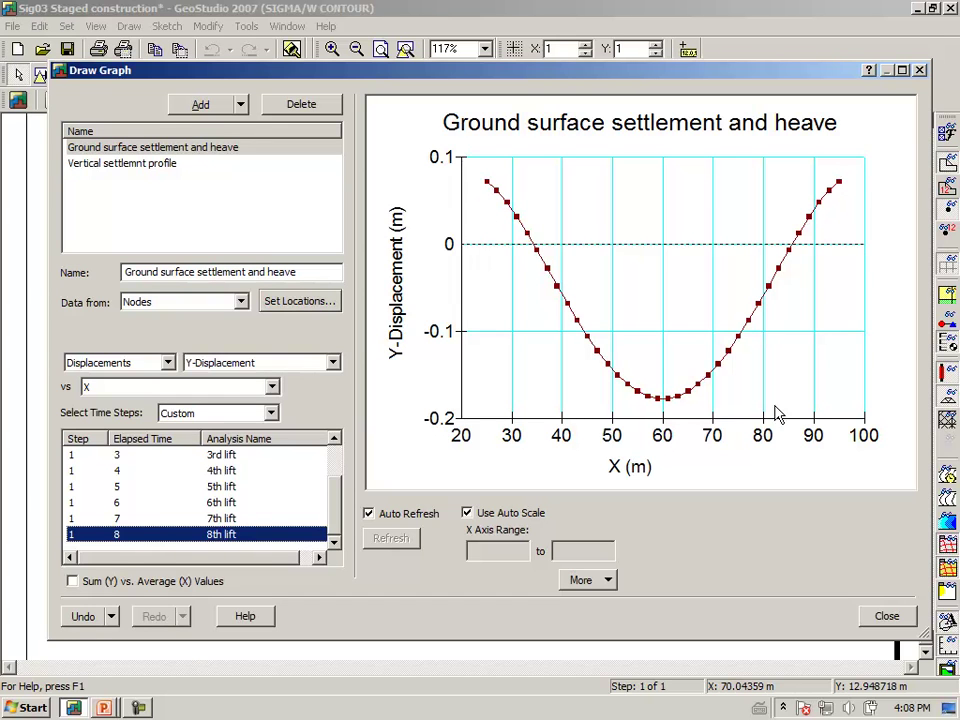
mouse_move(668, 402)
click(118, 165)
click(300, 302)
mouse_move(596, 452)
mouse_down()
mouse_move(744, 291)
mouse_move(762, 192)
mouse_up()
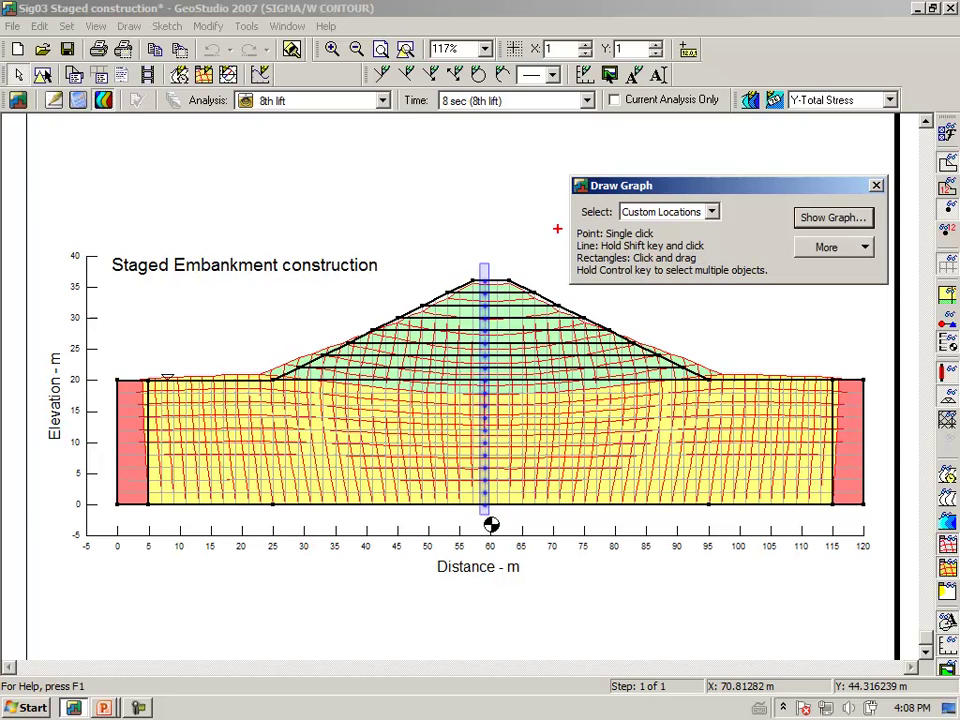
Check the centreline nodes used by the "Vertical settlemnt profile" graph, and show its plot of Y-Displacement versus Y for all time steps
mouse_move(477, 245)
mouse_down()
mouse_move(456, 287)
mouse_move(445, 507)
mouse_move(480, 538)
mouse_move(520, 475)
mouse_move(518, 335)
mouse_move(482, 241)
mouse_move(453, 290)
mouse_up()
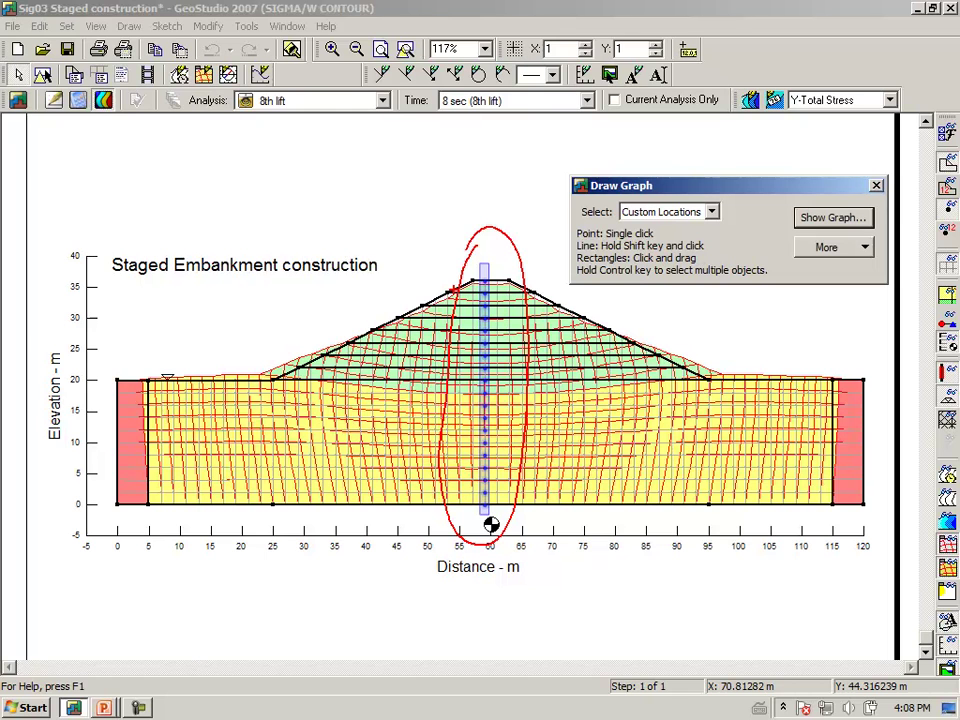
key(Escape)
click(814, 217)
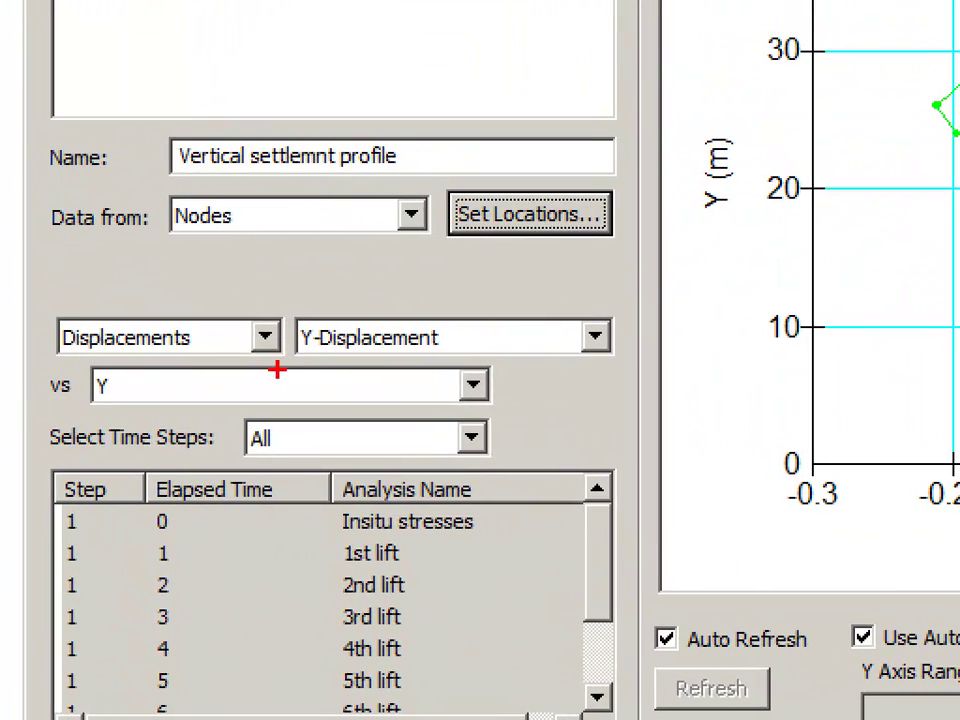
mouse_move(296, 356)
mouse_down()
mouse_move(321, 344)
mouse_move(440, 347)
mouse_up()
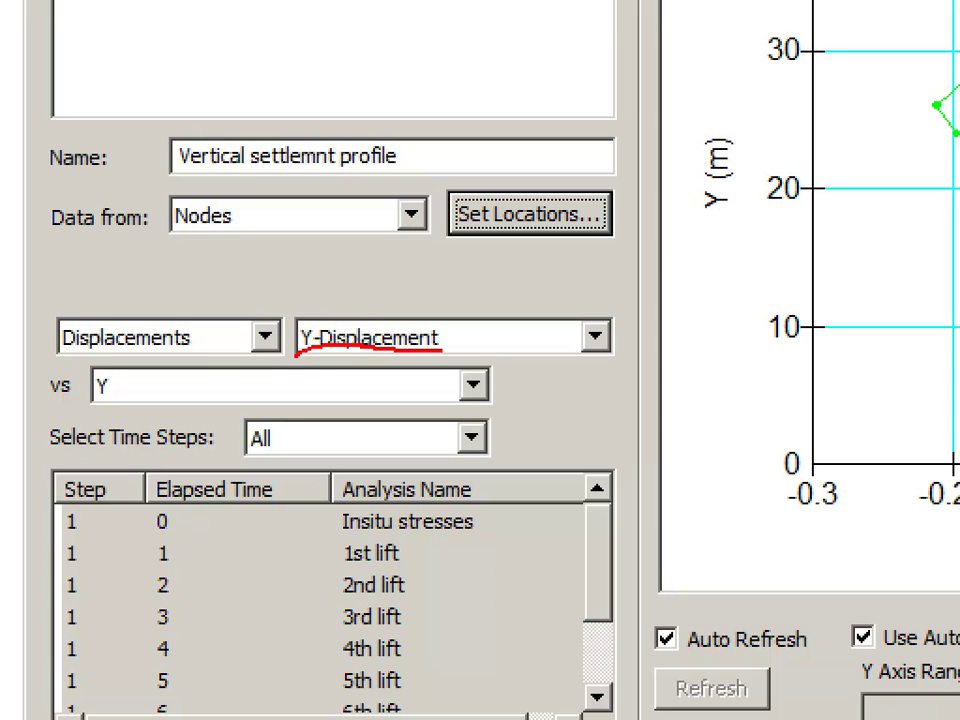
mouse_move(60, 412)
mouse_down()
mouse_move(148, 392)
mouse_move(138, 365)
mouse_move(72, 372)
mouse_move(66, 412)
mouse_move(80, 406)
mouse_up()
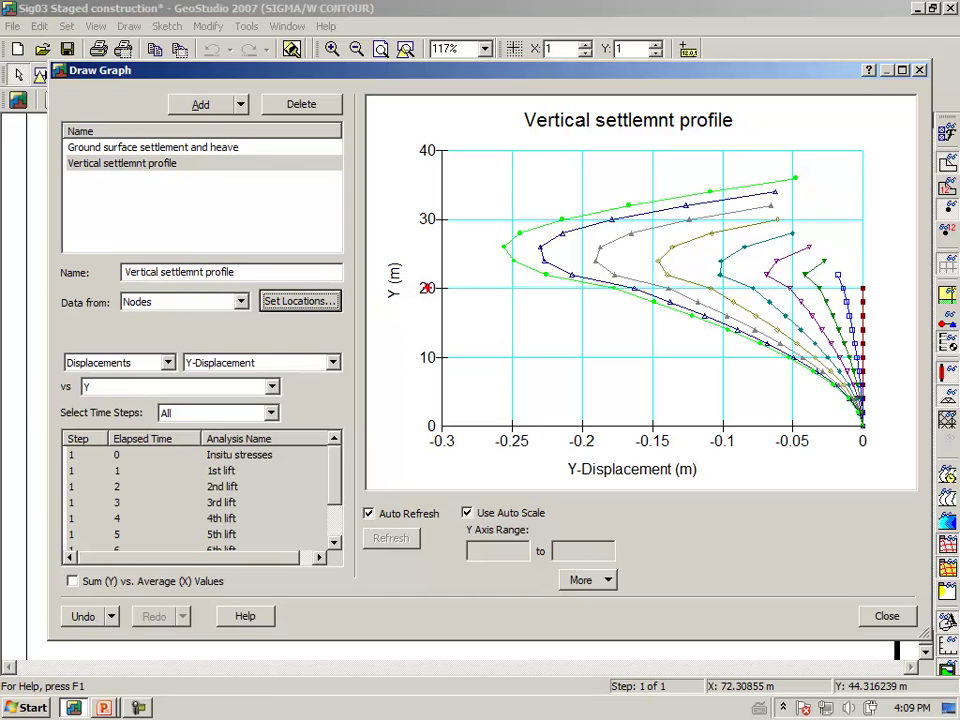
Examine the vertical settlement curves at the 20 m elevation, at the 8th lift's peak settlement and at the crest, and close the graph window
drag(406, 288, 873, 281)
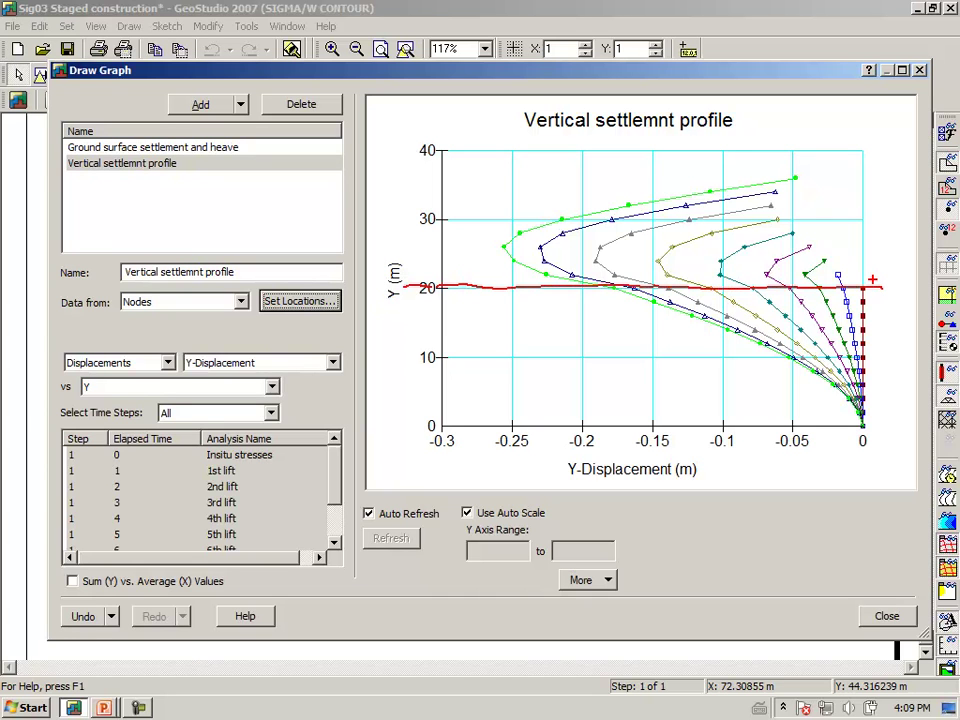
mouse_move(505, 232)
mouse_down()
mouse_move(505, 253)
mouse_move(514, 236)
mouse_move(486, 252)
mouse_up()
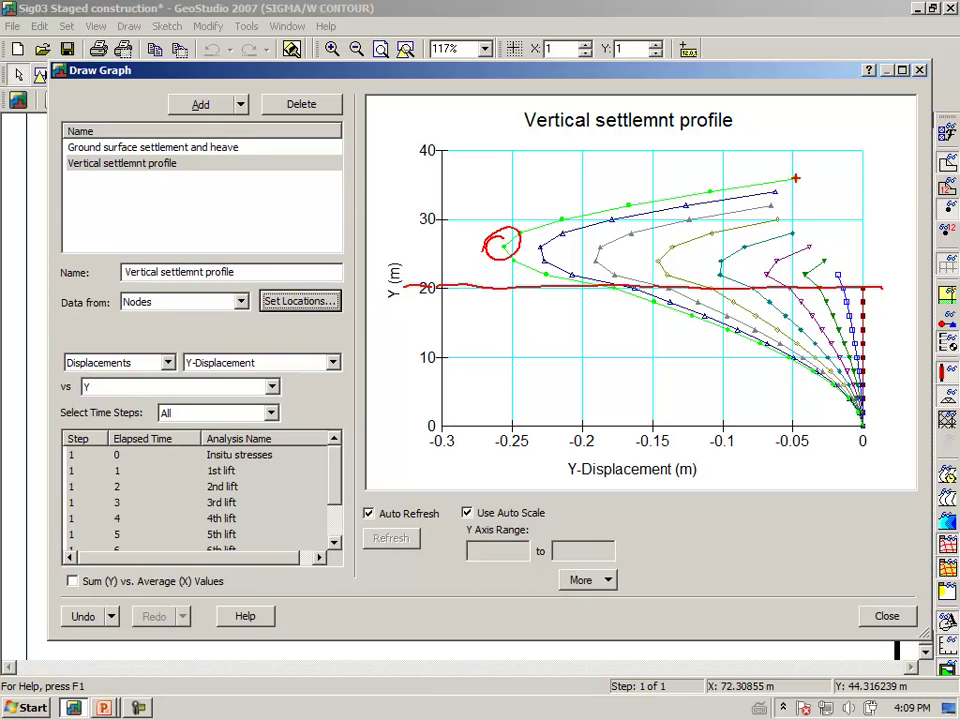
drag(795, 178, 868, 178)
key(Escape)
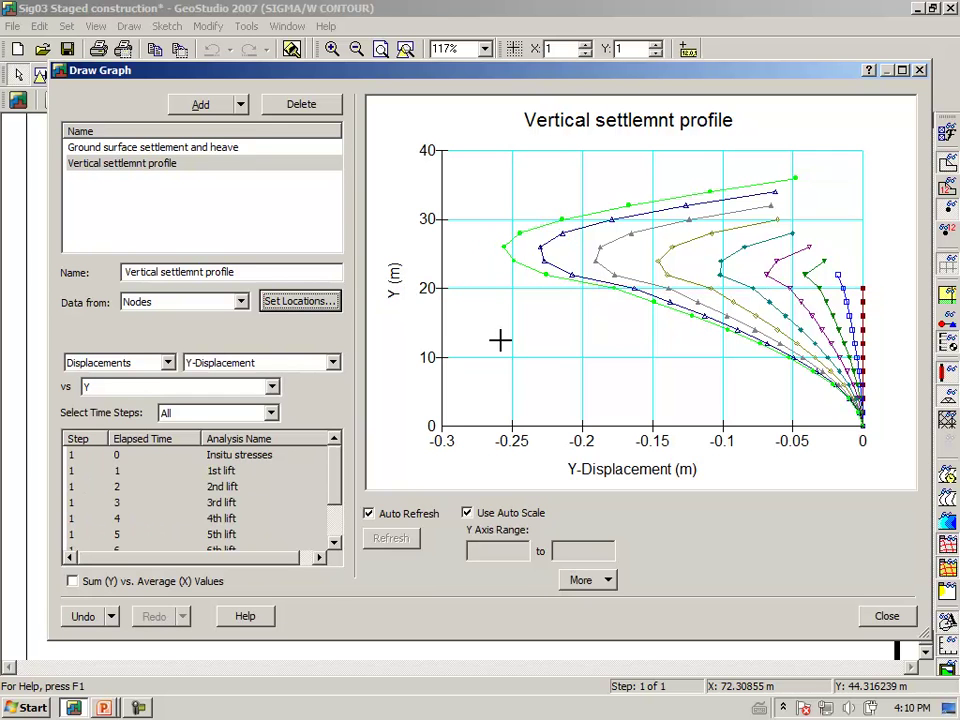
click(880, 618)
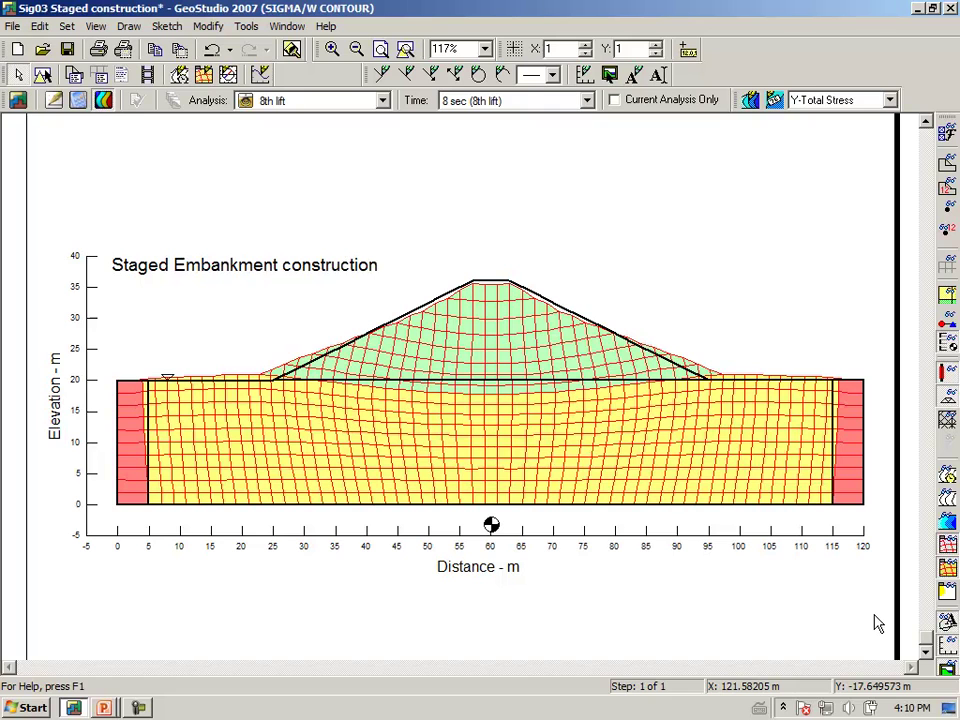